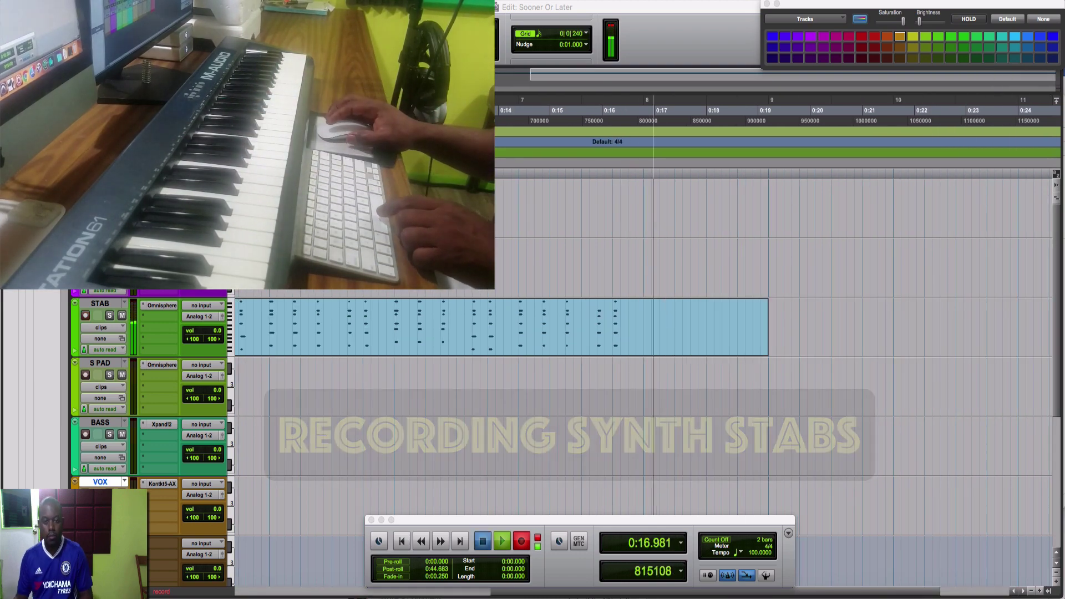
Finish recording the synth stabs and copy the STAB clip onto the S PAD track at the same position
key(space)
key(ctrl+bracketleft)
drag(291, 347, 292, 377)
click(291, 378)
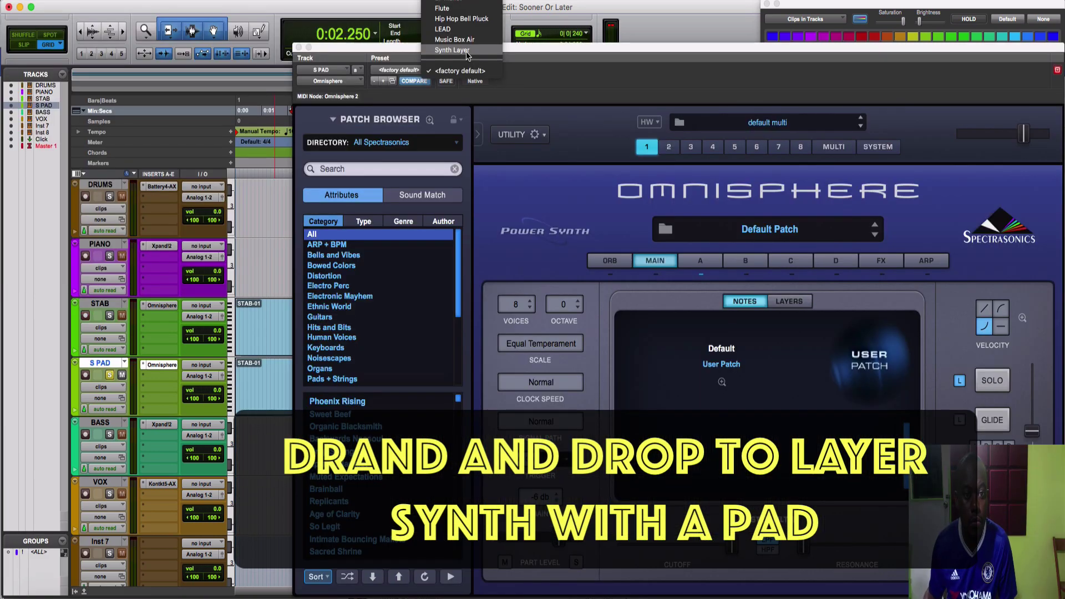
Load the Synth Layer preset in the S PAD track's Omnisphere plug-in and close the plug-in window
click(467, 53)
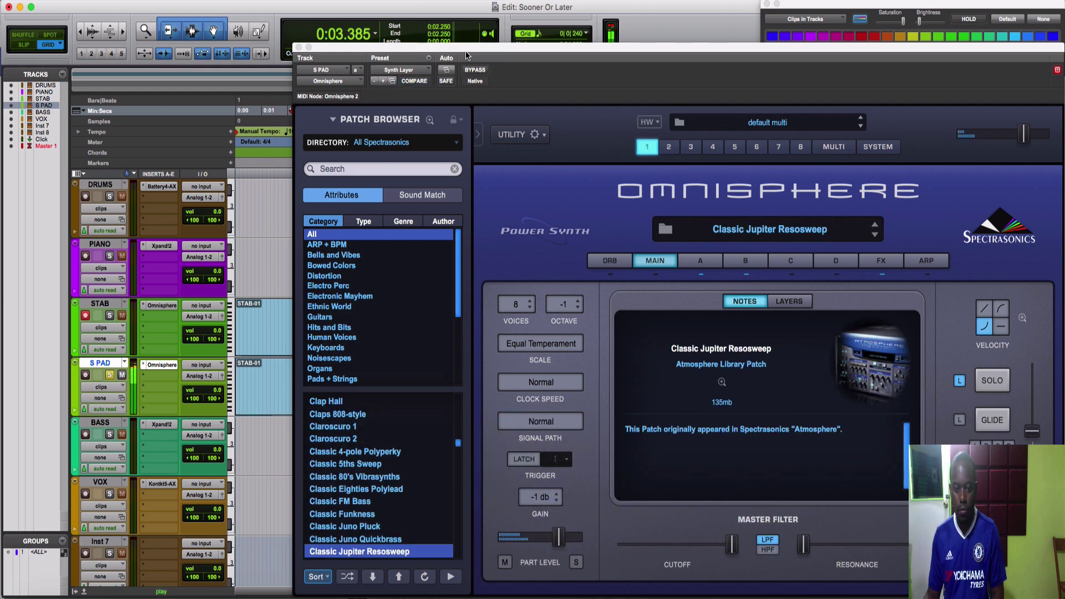
click(299, 48)
Lower the velocity of all notes in the S PAD clip in the MIDI editor and audition the blend
click(529, 398)
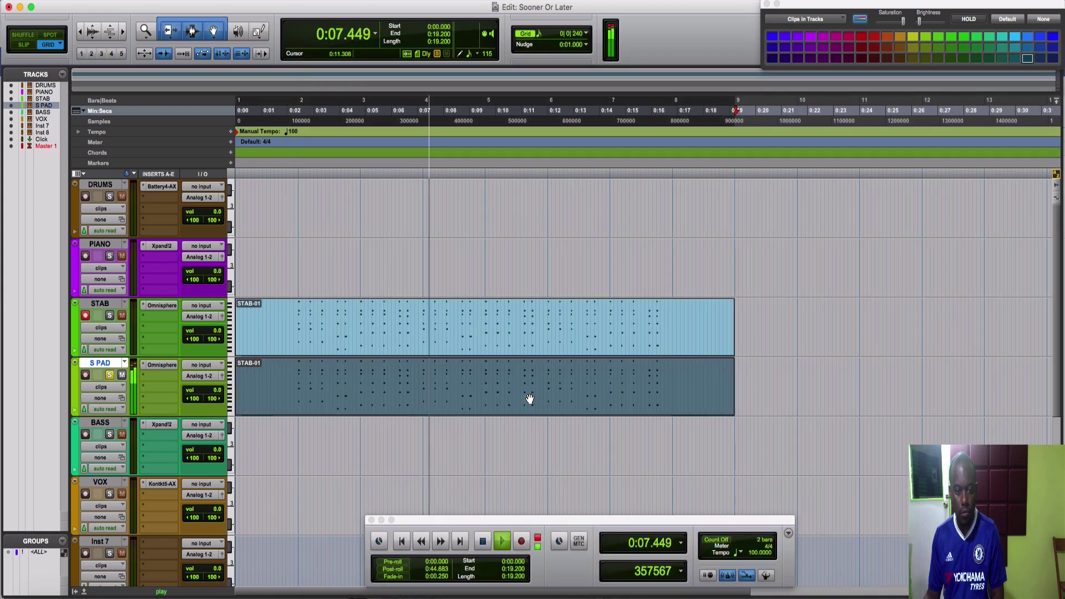
double_click(530, 398)
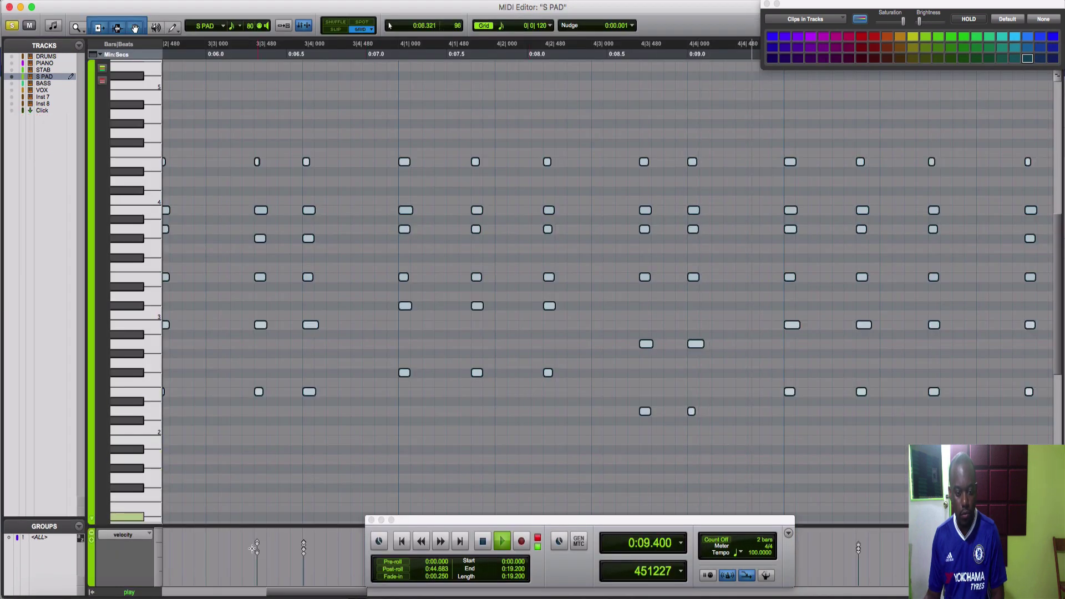
drag(258, 547, 259, 567)
click(250, 431)
key(space)
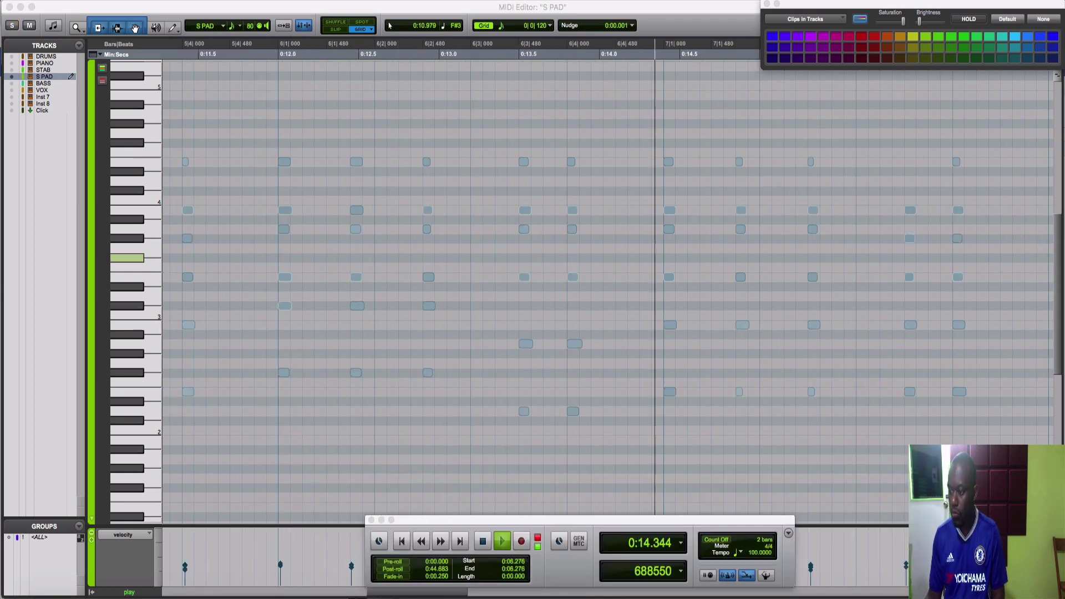
click(9, 7)
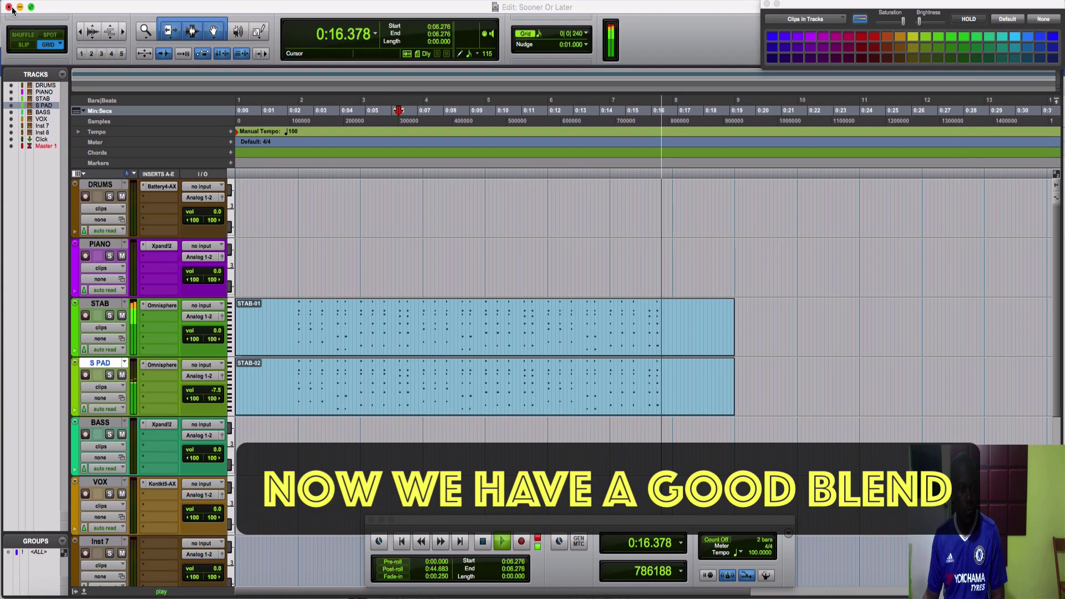
Play the layered synths and delete the end section of the STAB and S PAD clips from bar 7 onward
click(328, 339)
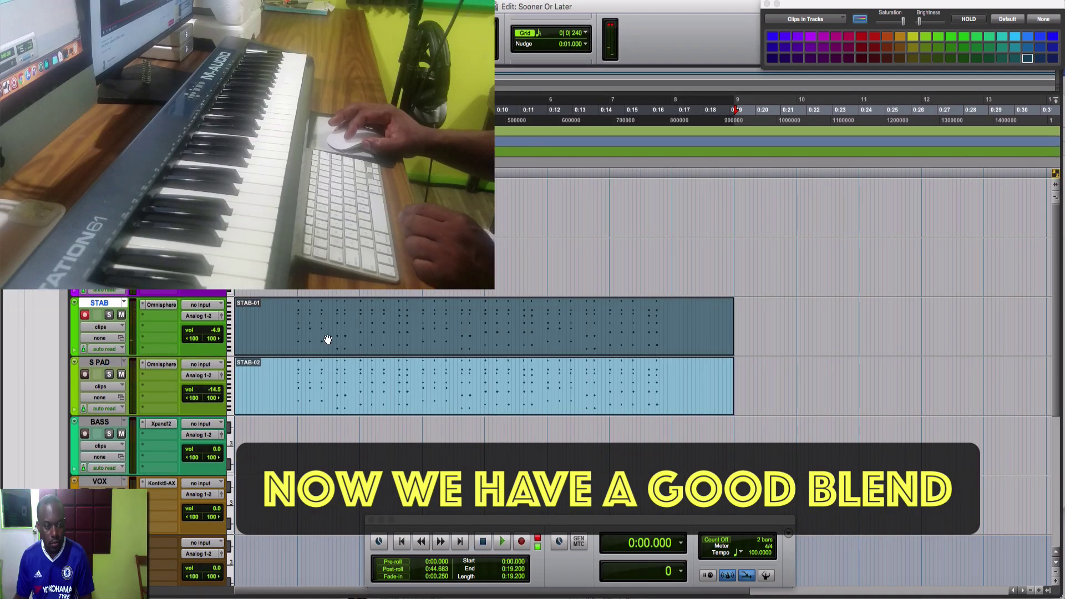
click(296, 318)
key(space)
drag(608, 309, 764, 387)
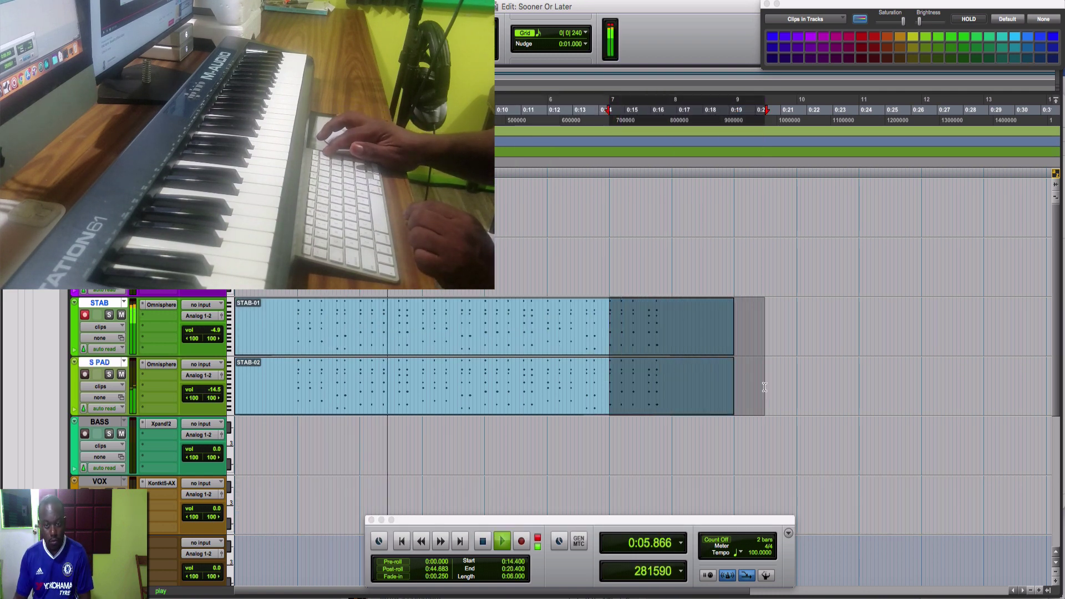
key(Delete)
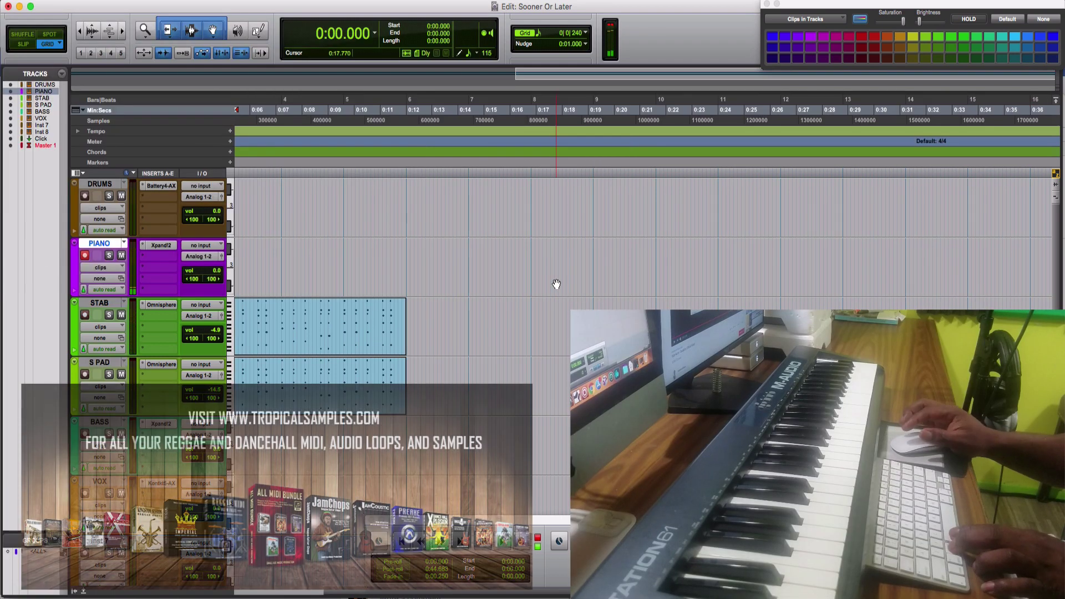
Record the piano chords on the PIANO track from the session start to about bar 18 and play back the take
key(space)
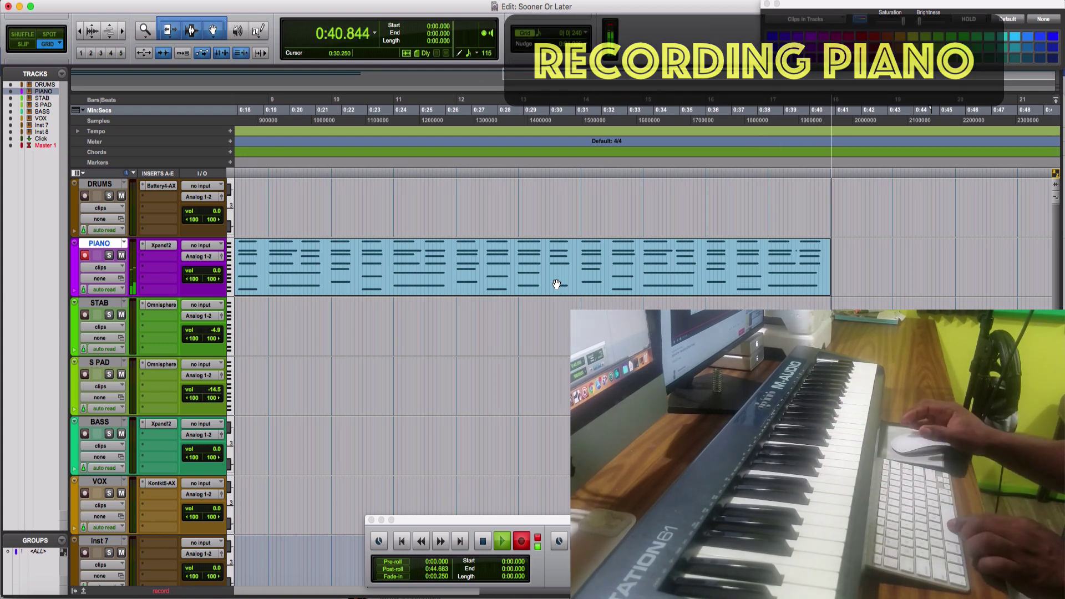
key(space)
key(space)
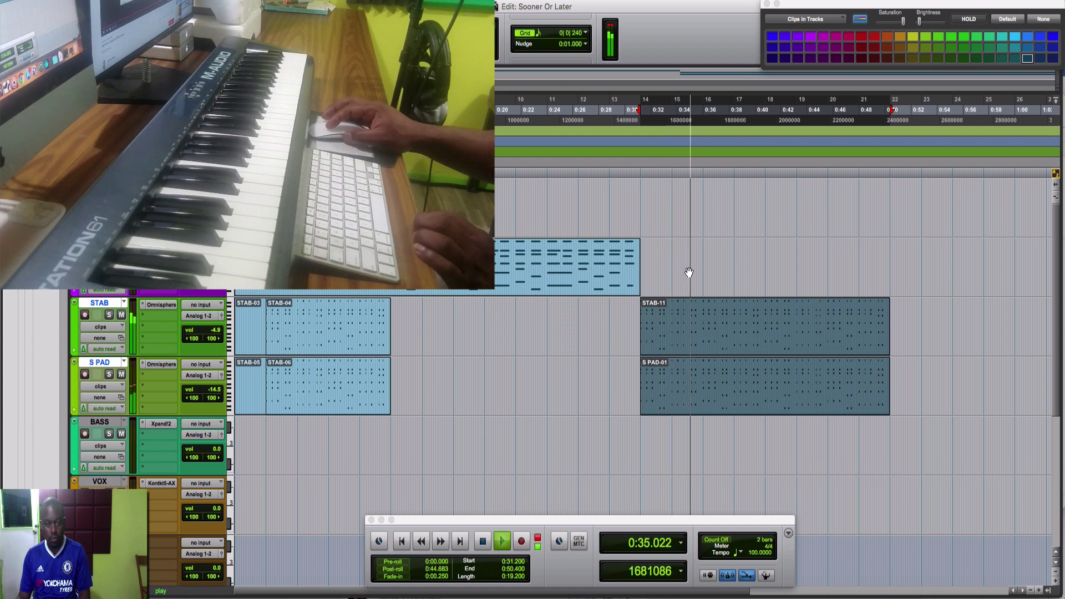
Record the piano chorus after the verse clip, starting the pass at 0:28.650, and play it back
click(618, 260)
key(space)
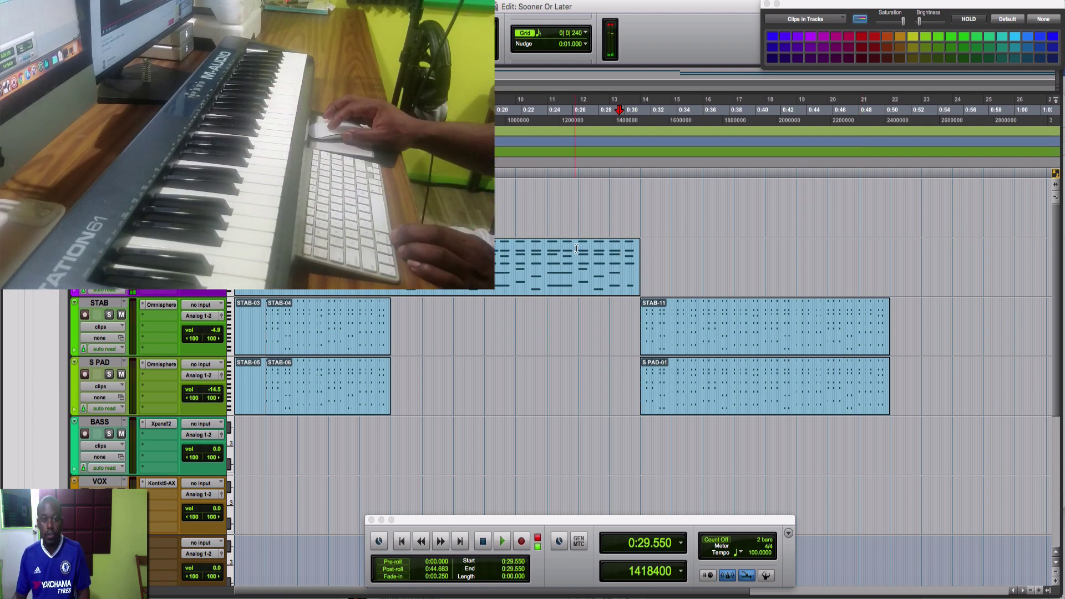
key(super+space)
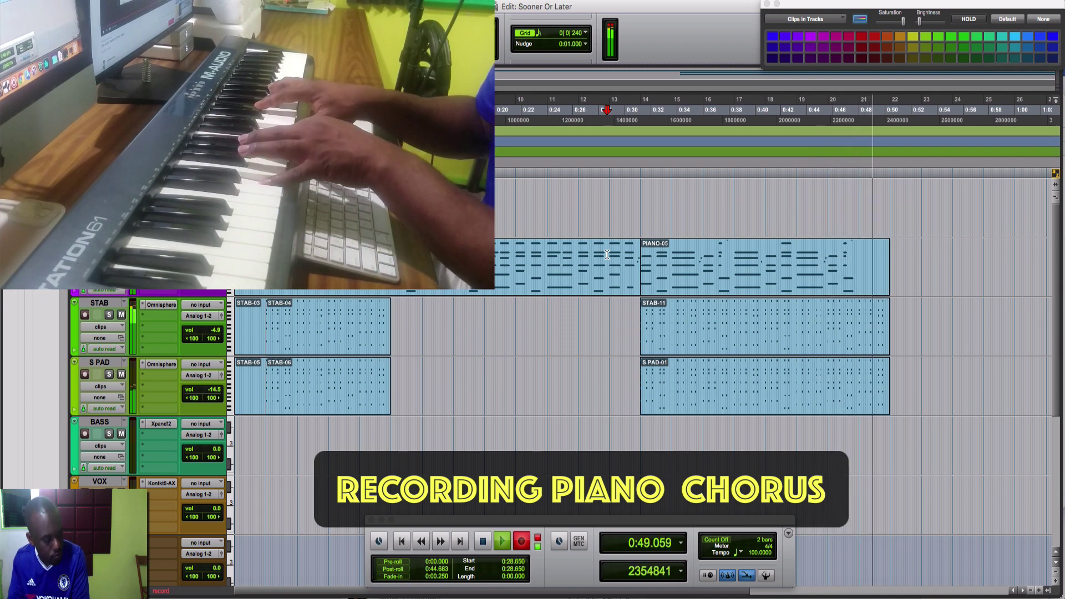
key(space)
key(space)
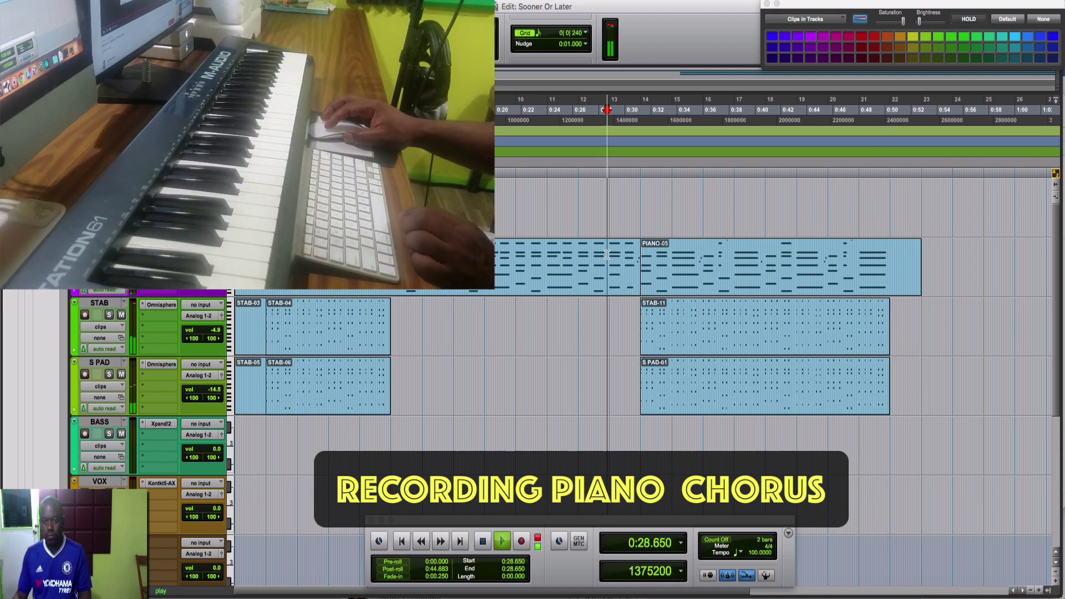
Quantize the chorus piano clip and play the arrangement from 0:48.000
click(795, 289)
key(alt+0)
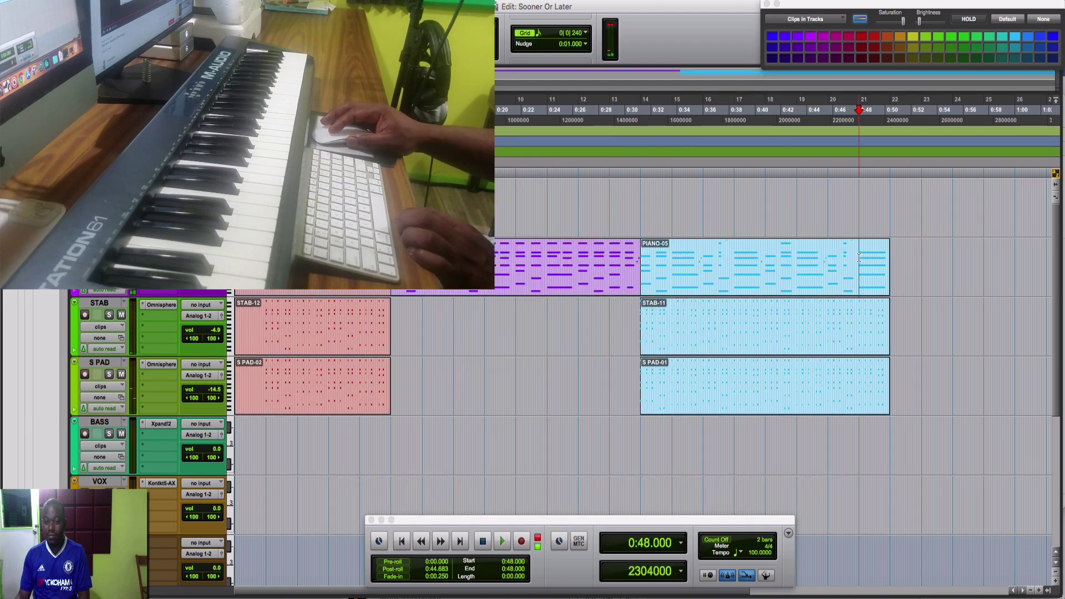
key(space)
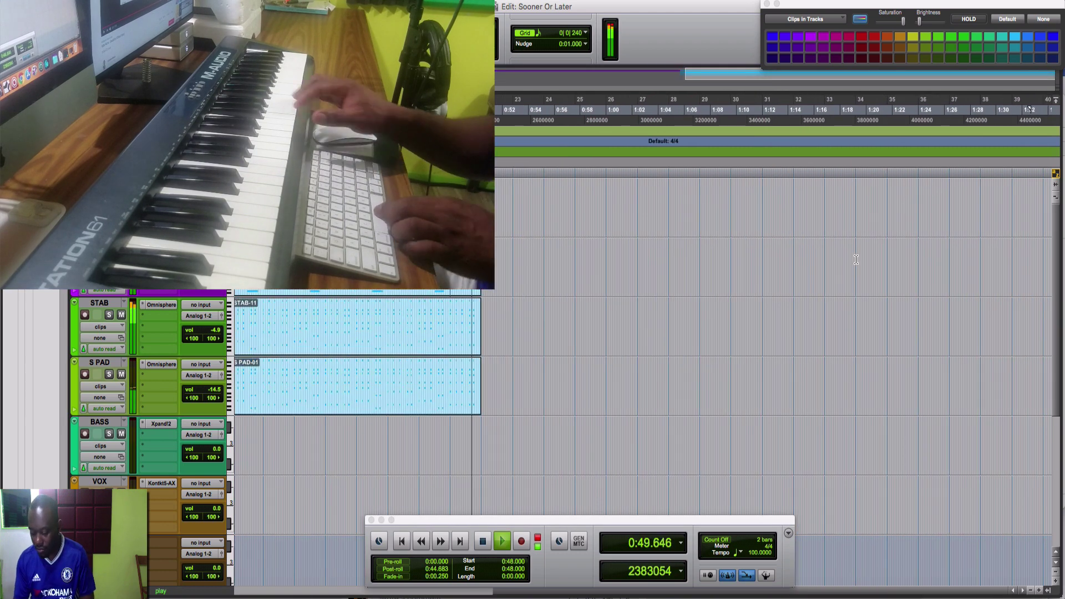
key(space)
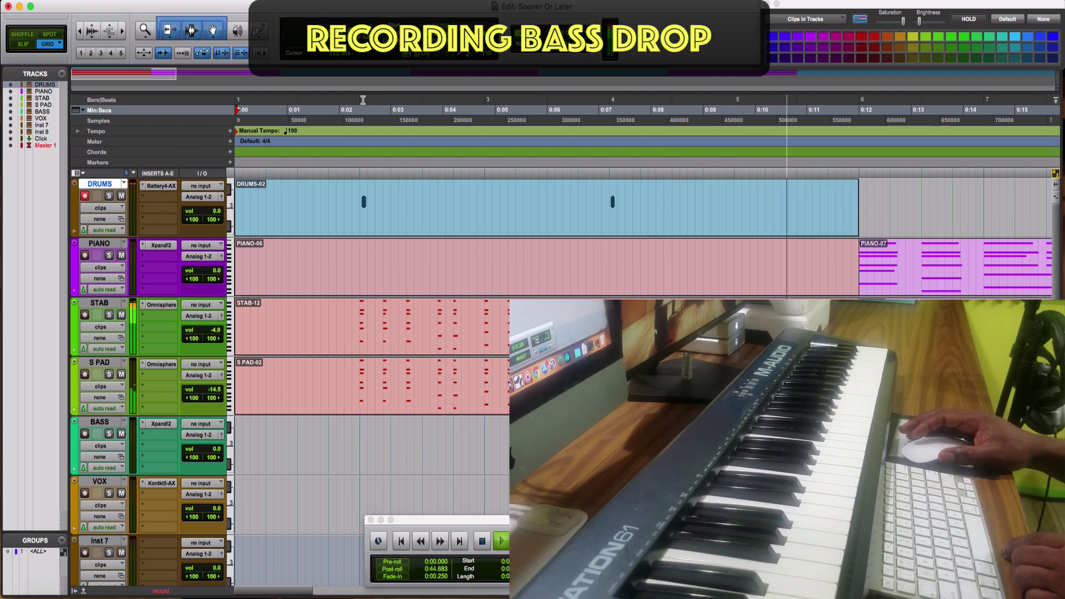
Quantize the recorded bass drop clip on the DRUMS track and audition it from just before bar 2
click(444, 212)
double_click(444, 212)
key(Escape)
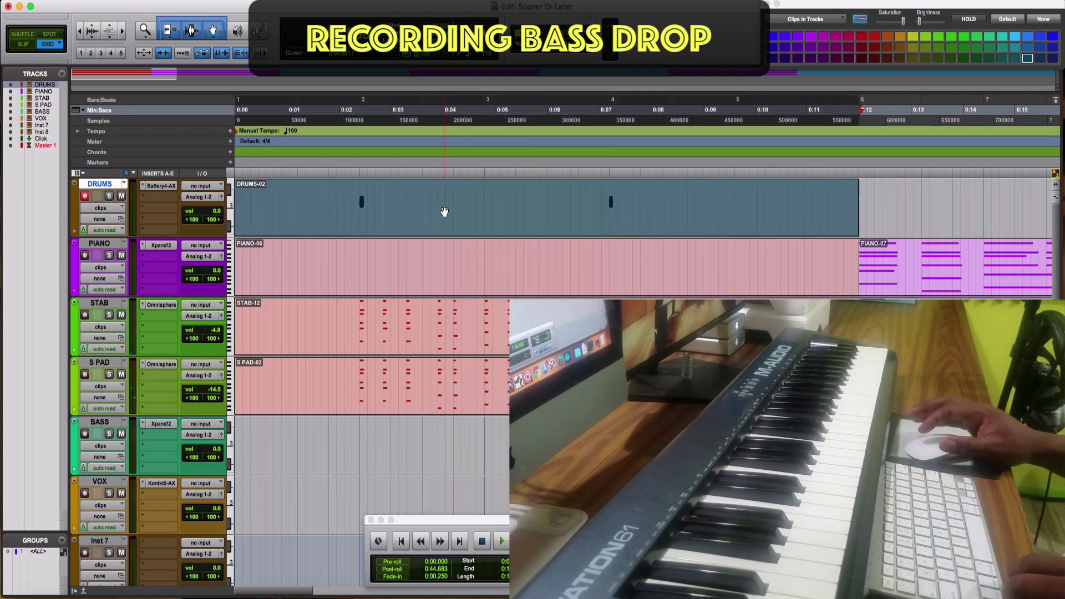
click(350, 197)
key(space)
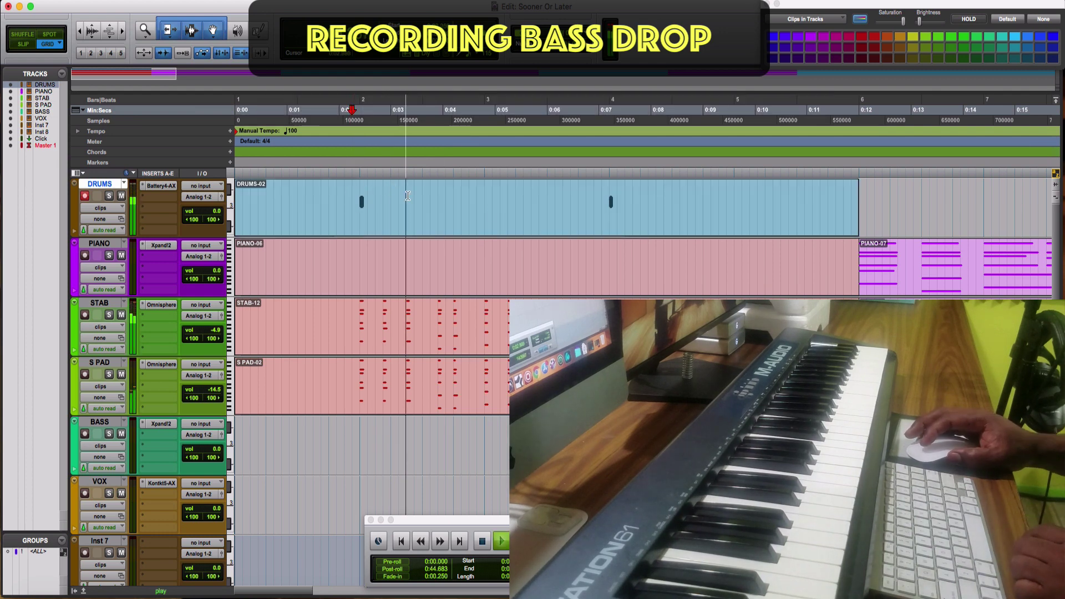
Lengthen the bass drop notes of the DRUMS clip in the MIDI editor and dismiss the CPU power alert
double_click(512, 215)
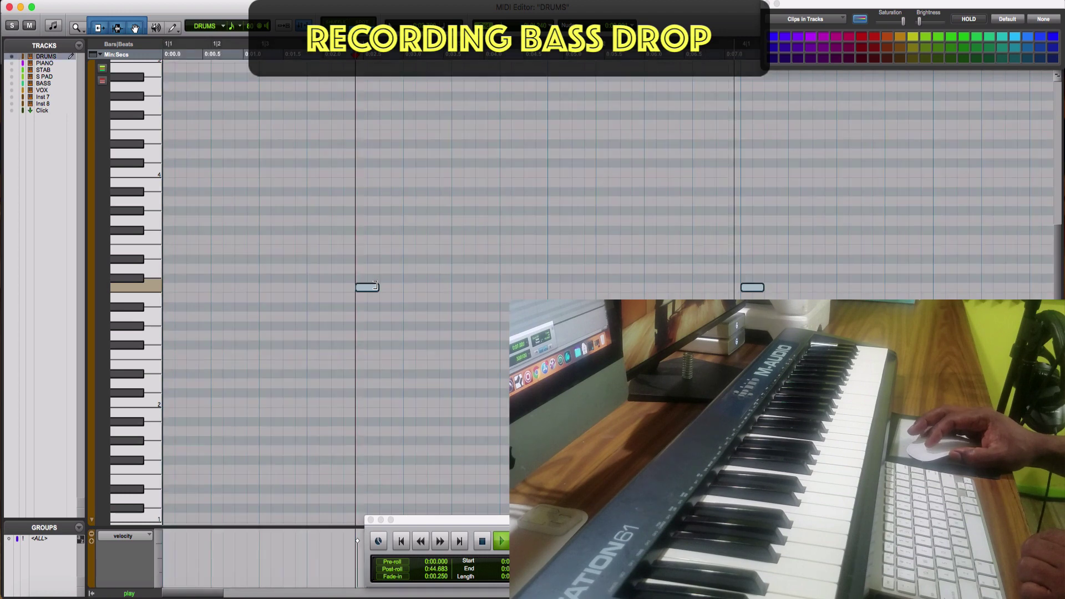
click(9, 7)
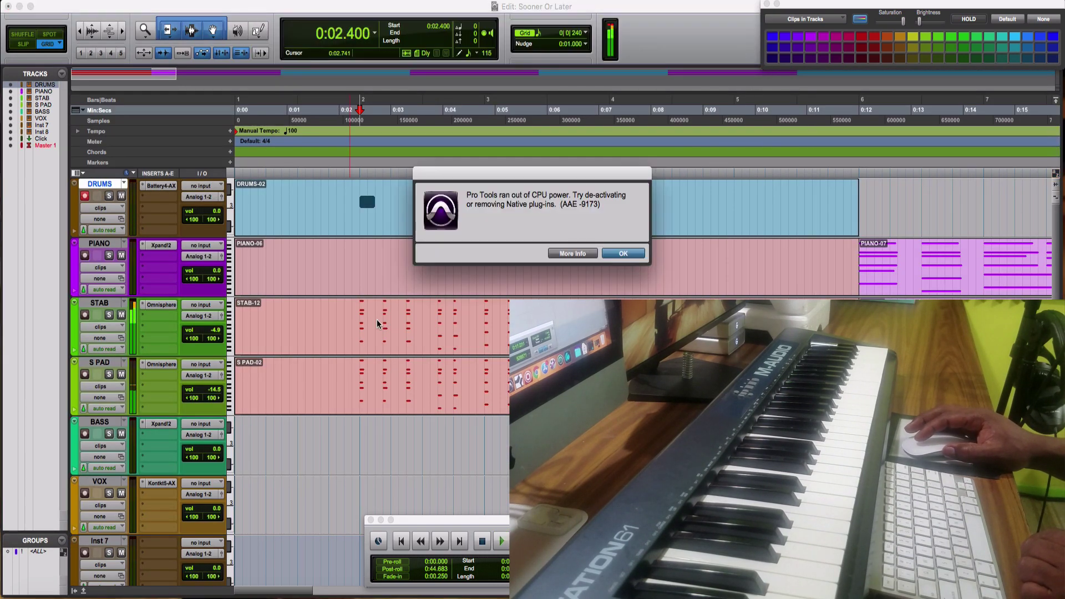
key(Return)
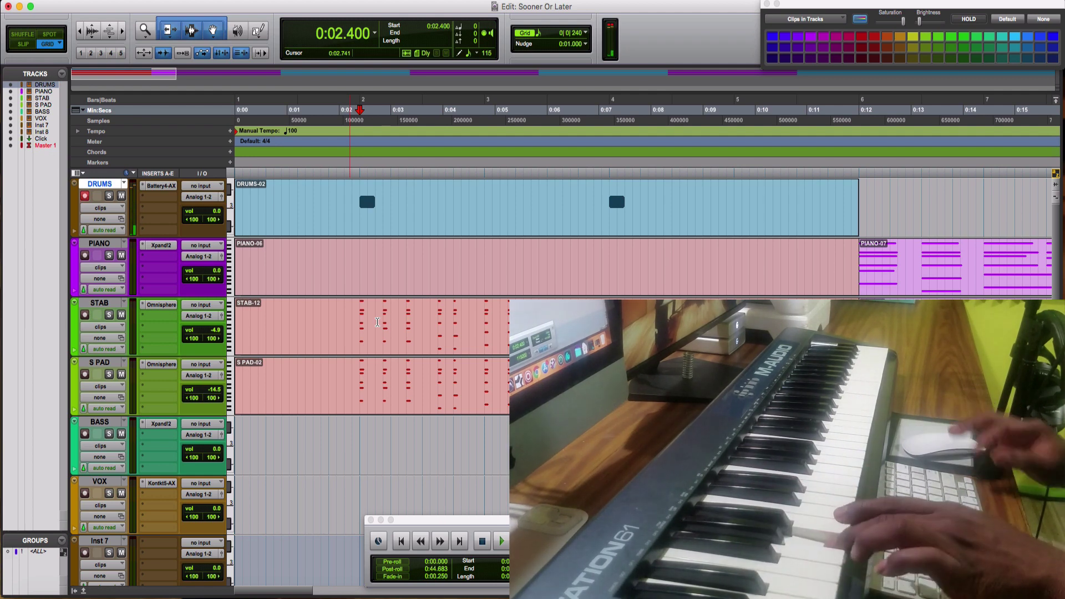
Try recording a shaker hi-hat pattern onto the DRUMS clip from bar 2, and undo the take
key(space)
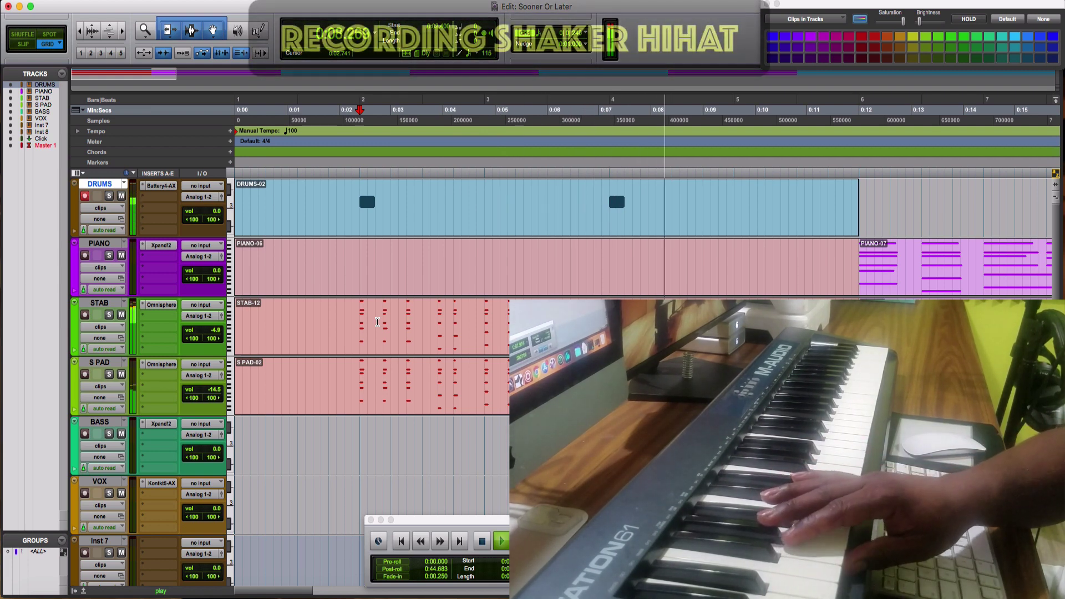
key(space)
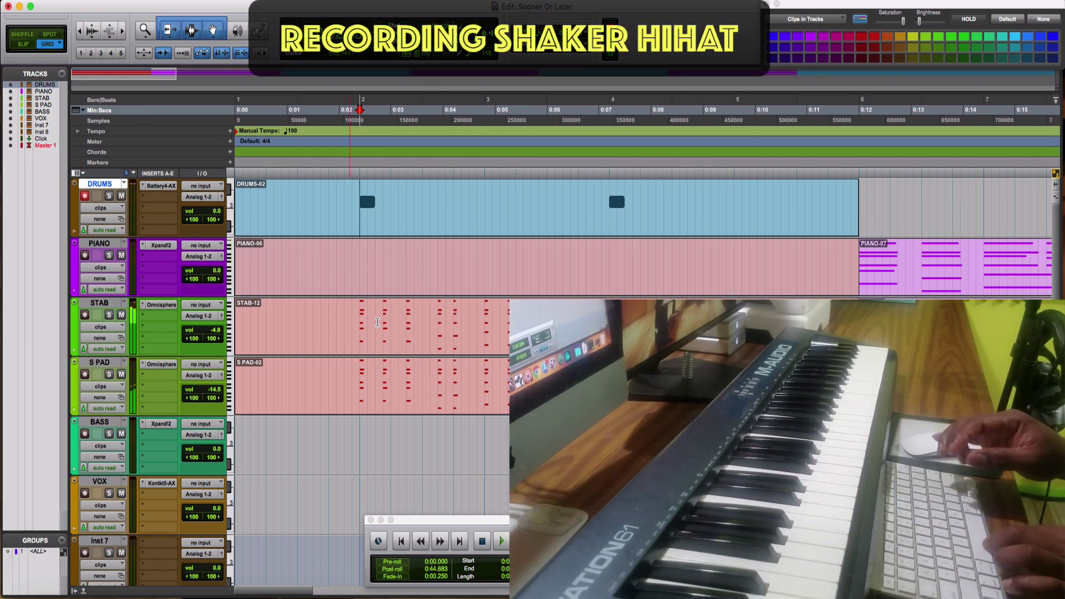
key(super+space)
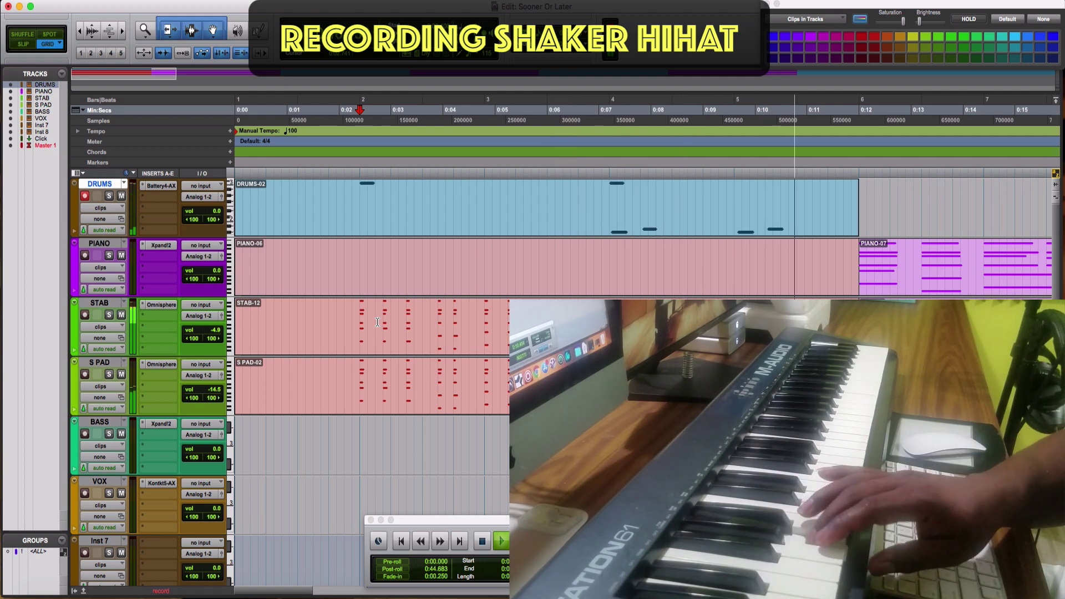
key(space)
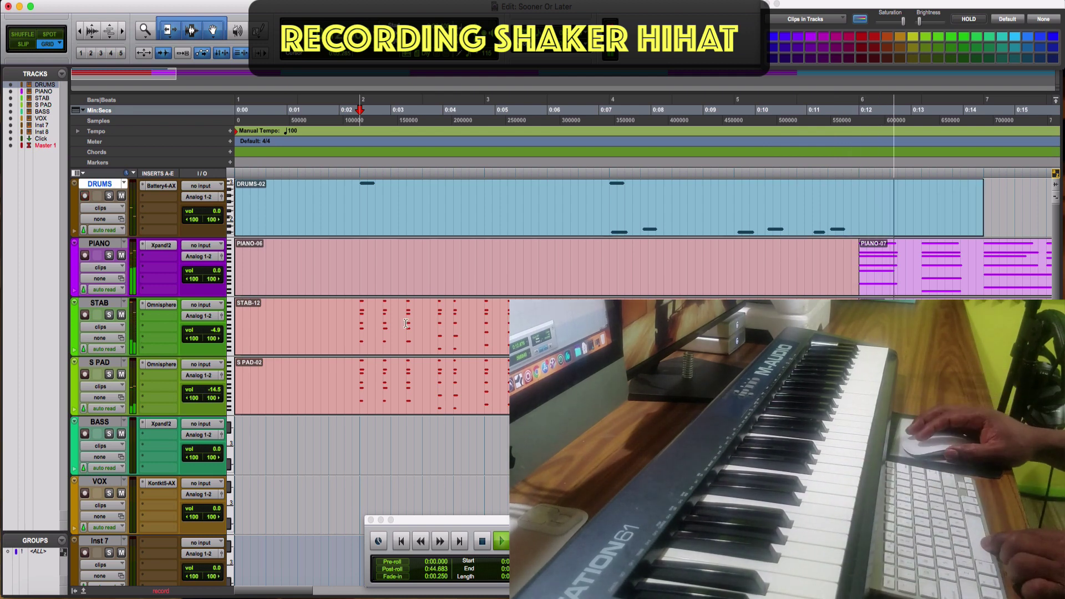
key(space)
click(755, 222)
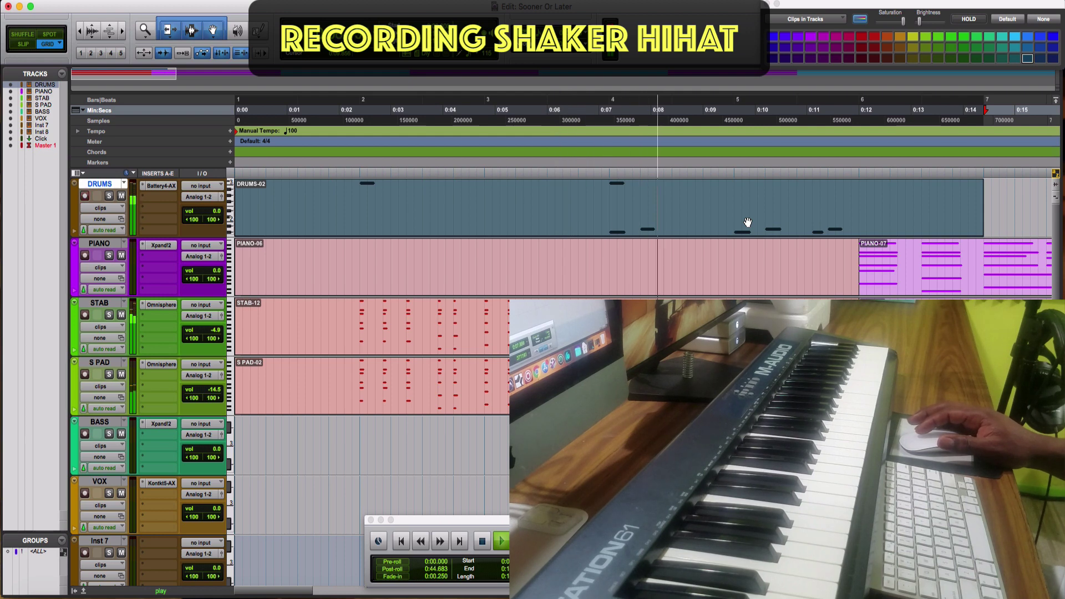
key(space)
key(super+z)
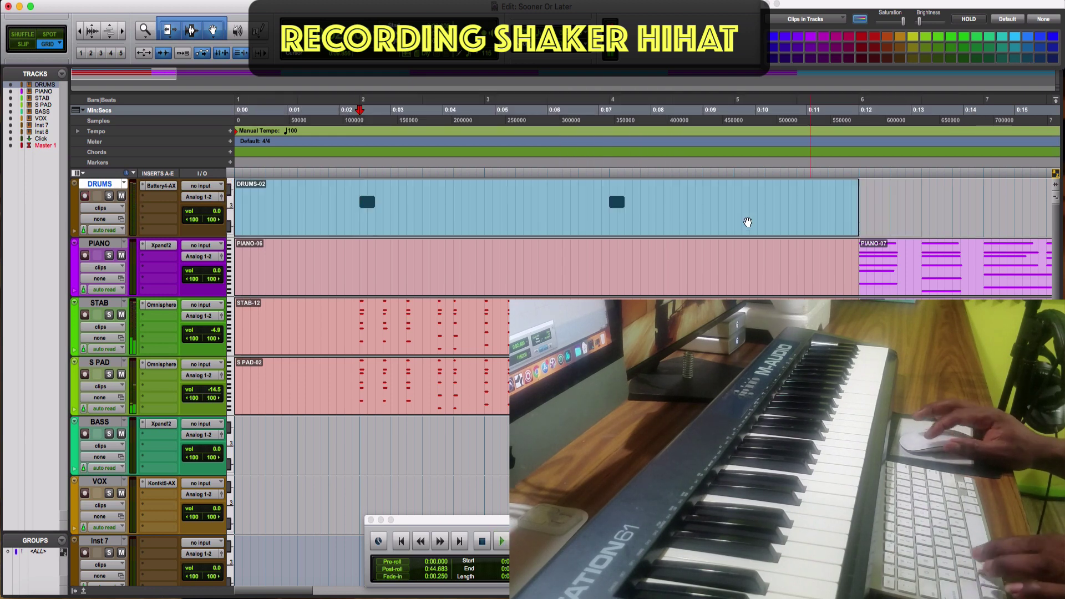
Record the shaker hi-hat pattern onto the DRUMS clip from the session start, quantize the clip and play it back
key(super+space)
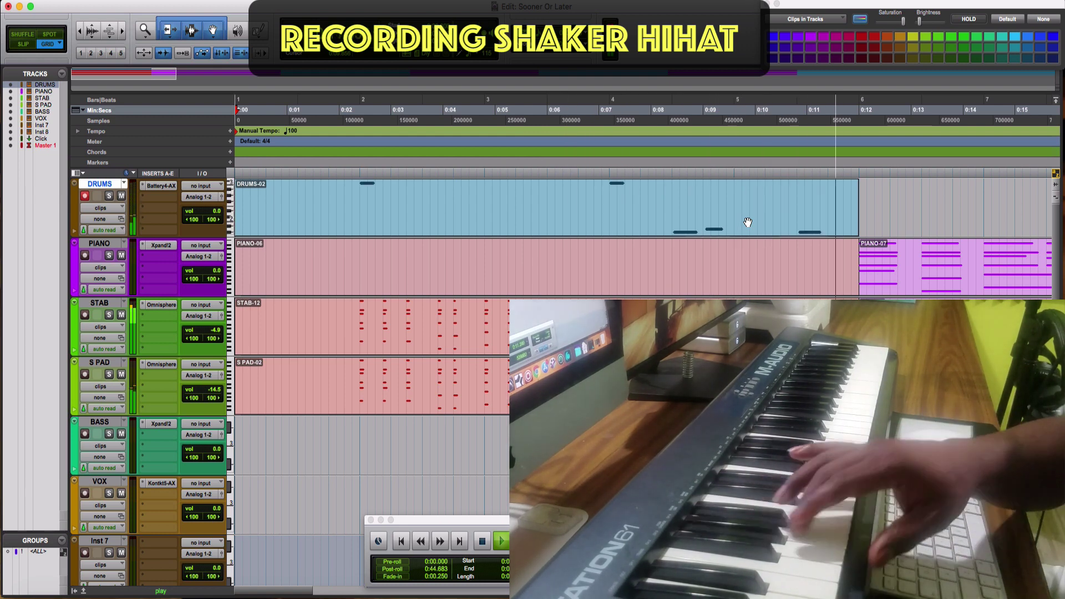
key(space)
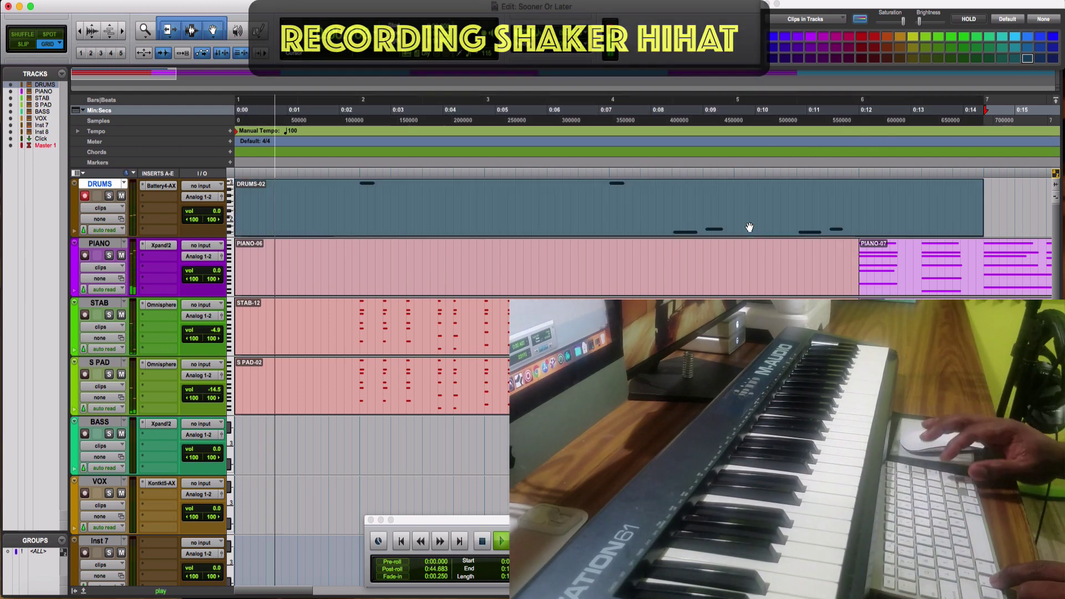
key(alt+0)
key(Return)
key(space)
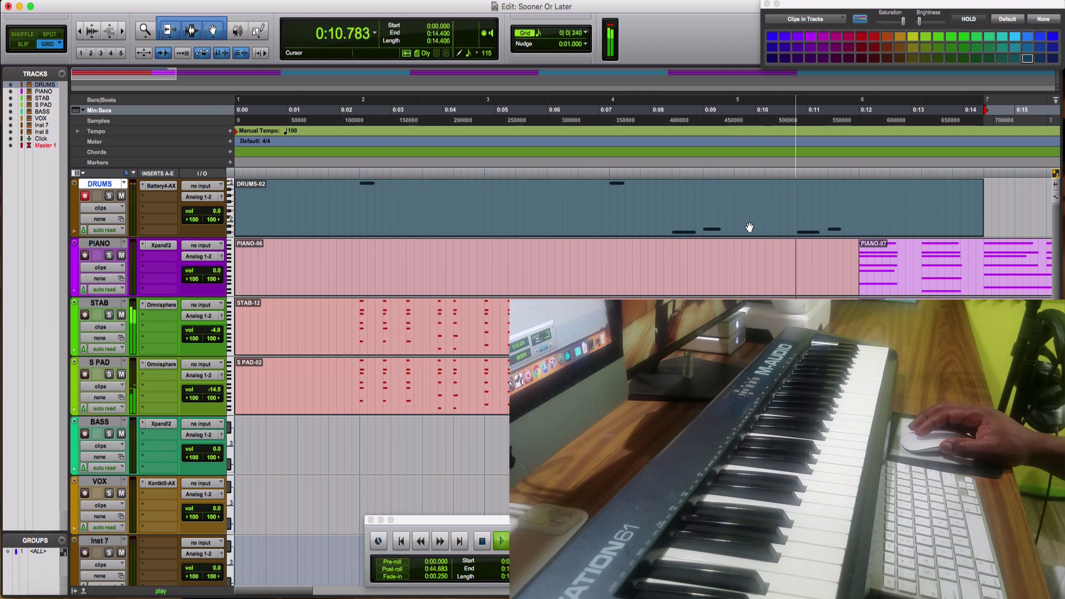
Record the verse drum beat on the DRUMS track starting at 0:09.900 and color the verse clip purple
key(super+bracketleft)
click(493, 208)
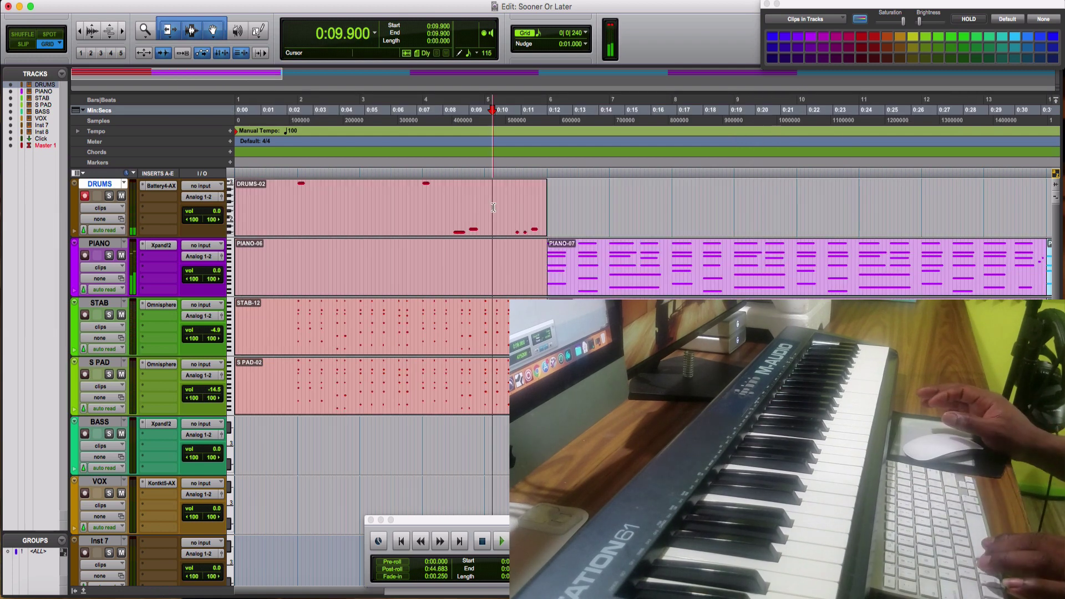
key(super+space)
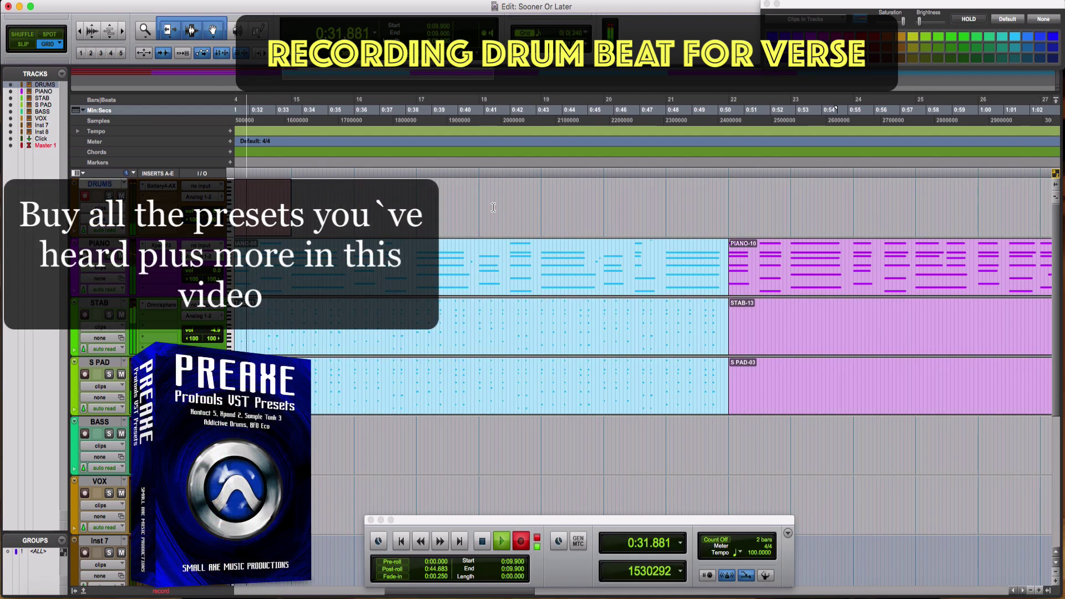
key(space)
key(space)
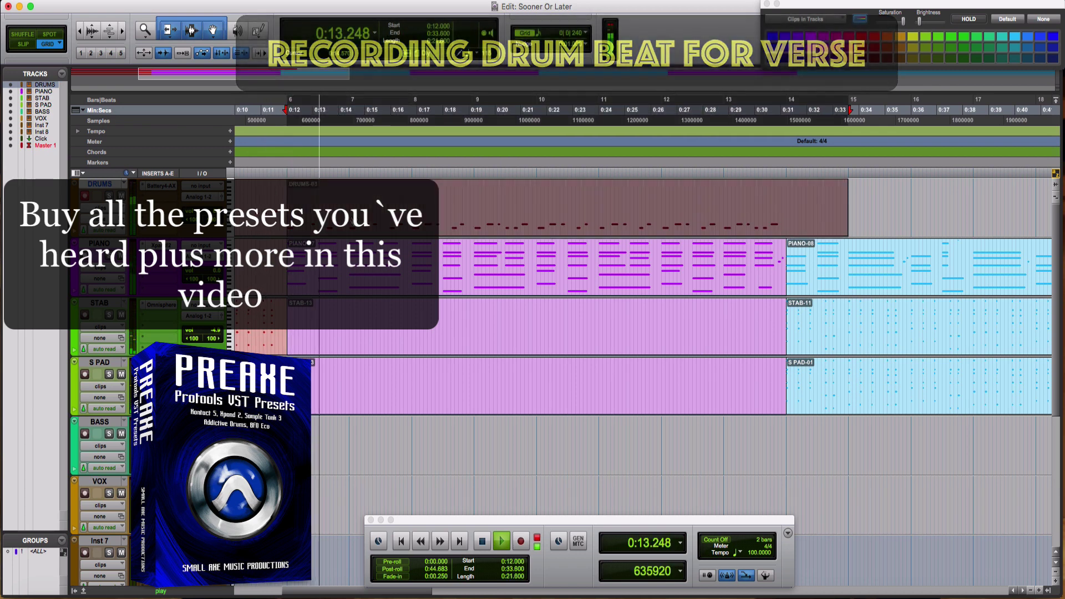
double_click(287, 196)
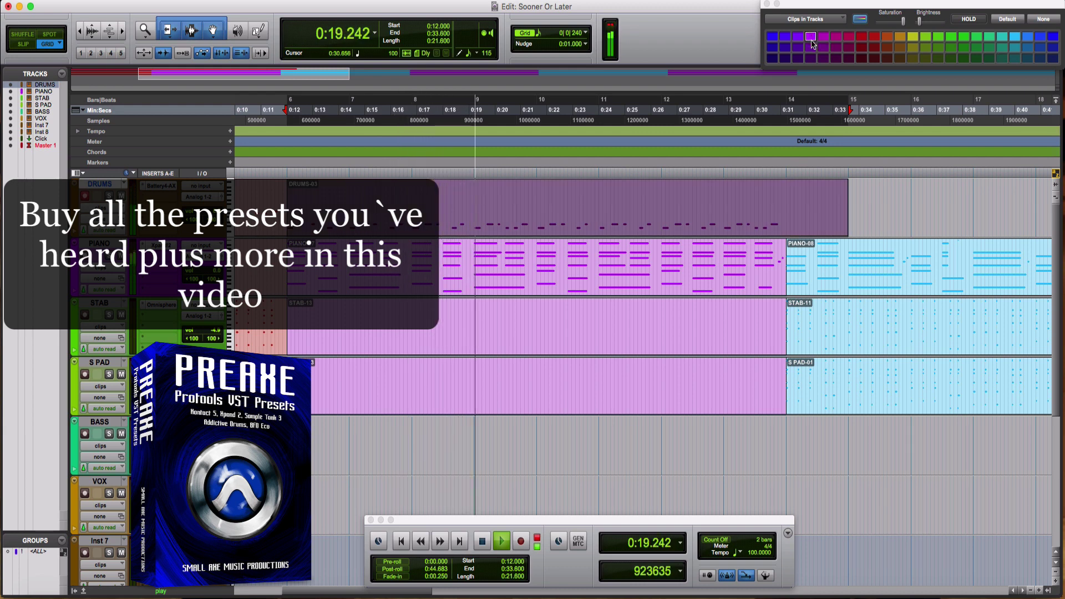
Quantize the purple verse clip on the DRUMS track to a 1/16 note grid, preserving note durations
key(space)
key(Return)
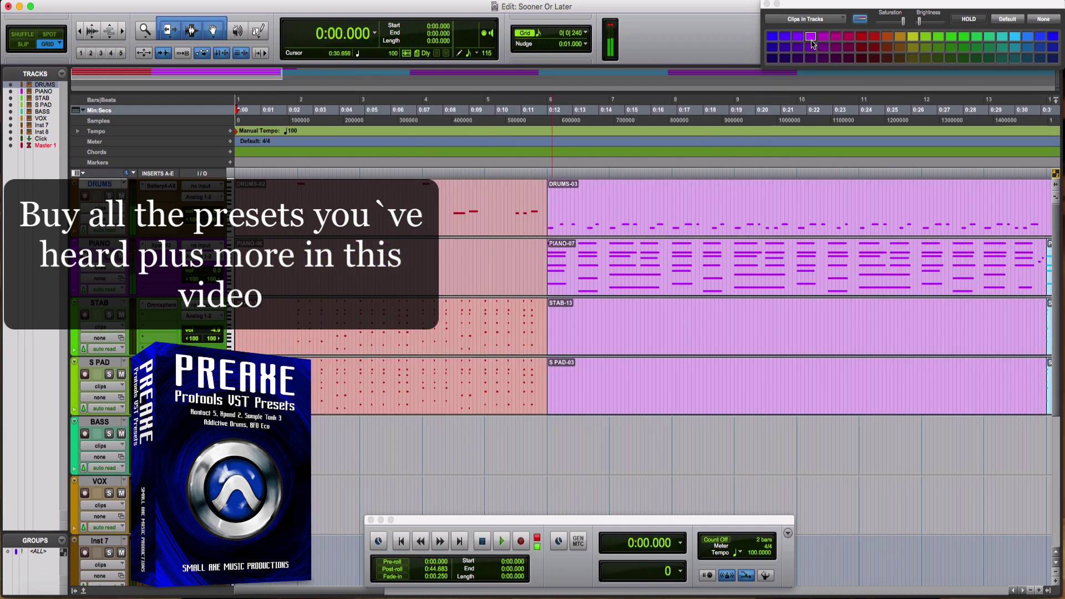
click(857, 222)
key(alt+0)
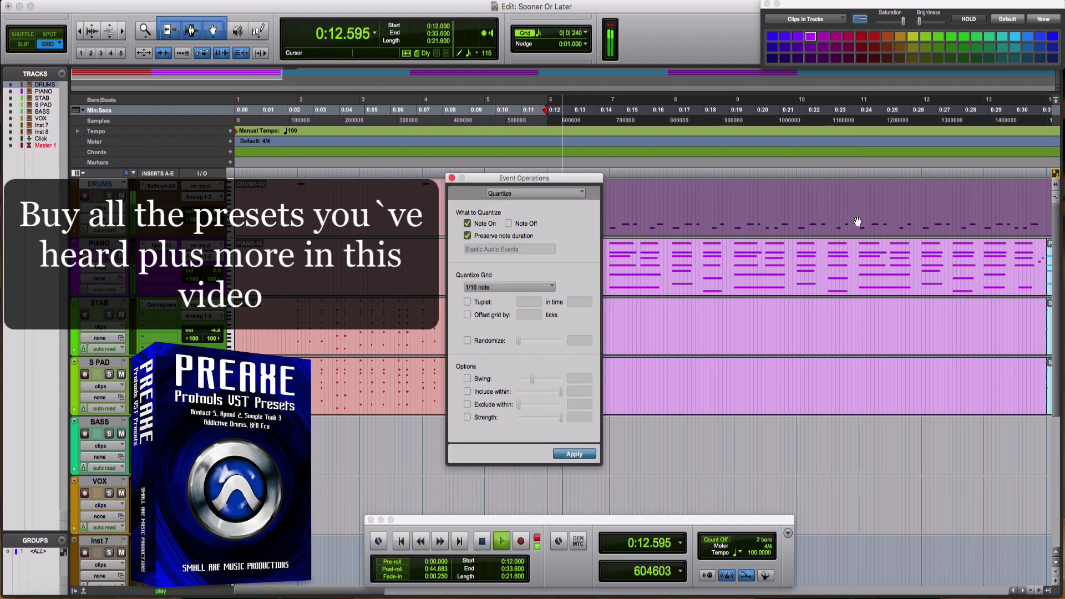
click(573, 454)
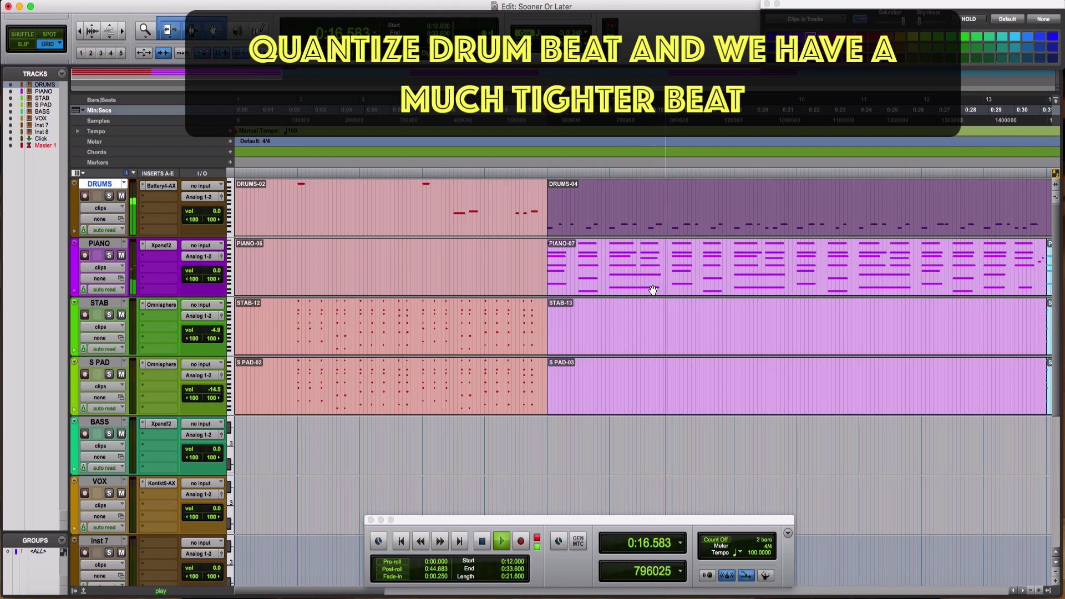
Split the verse DRUMS clip at 0:31.200, where the blue piano section begins, and delete the leftover piece
scroll(643, 287, right, 5)
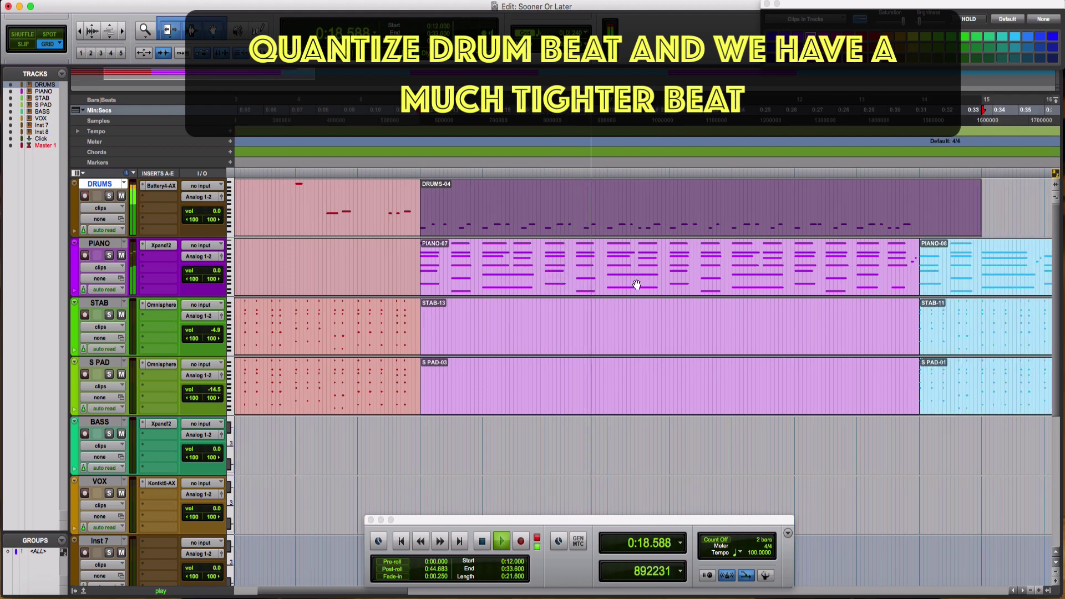
click(917, 196)
key(super+e)
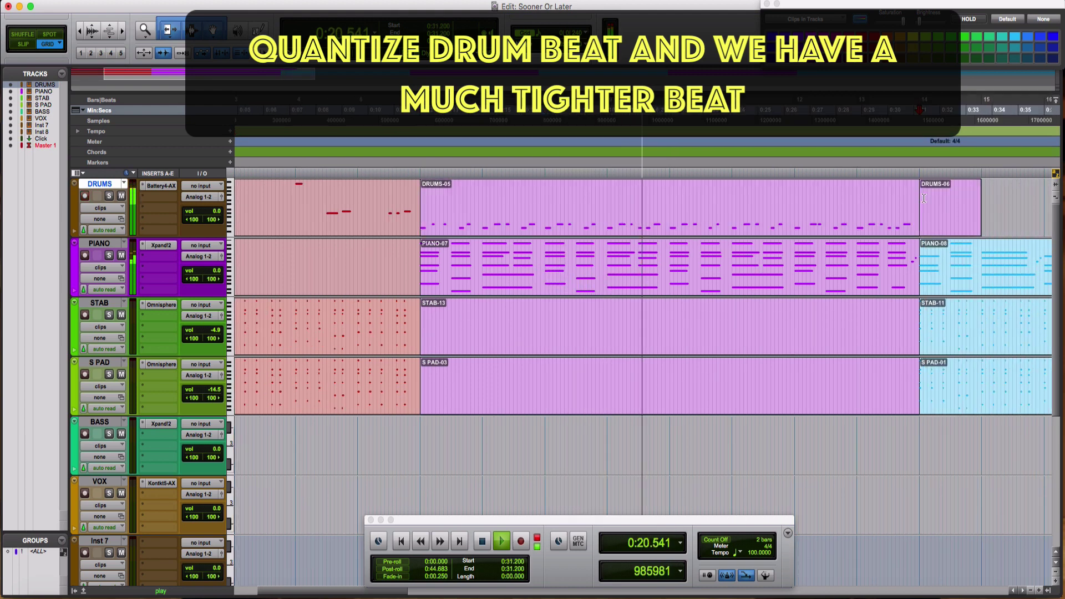
click(942, 221)
key(Delete)
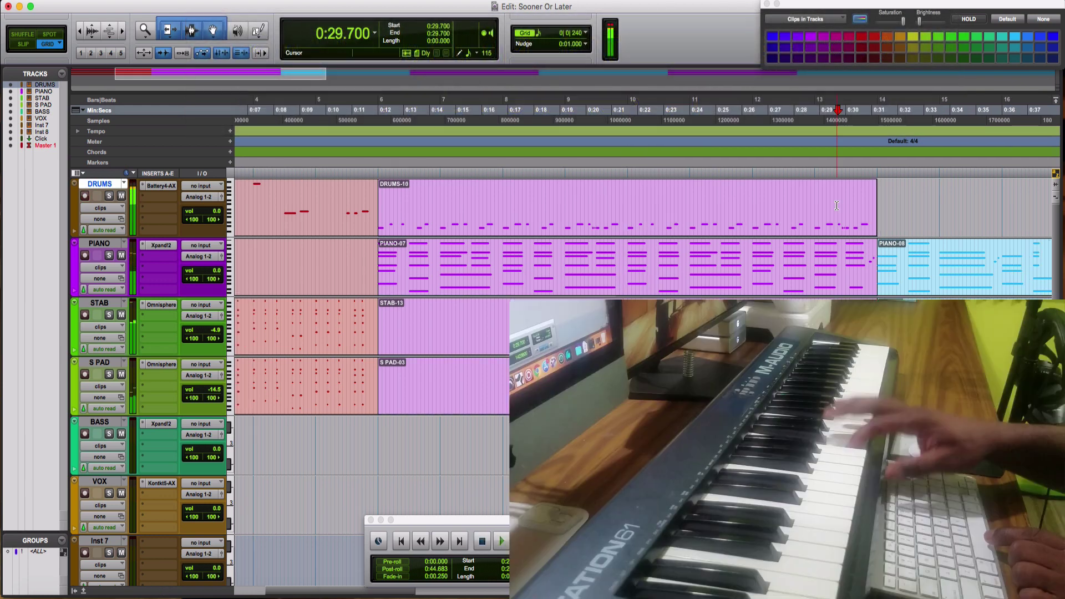
Record a drum fill into the end of the verse DRUMS clip, starting playback from 0:29.700
key(shift+r)
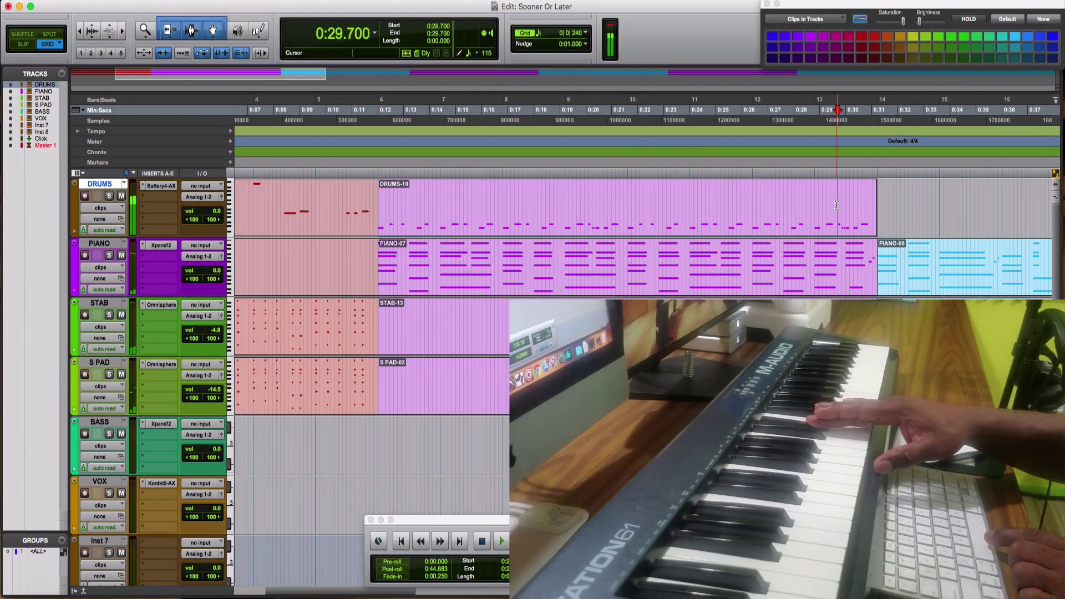
key(space)
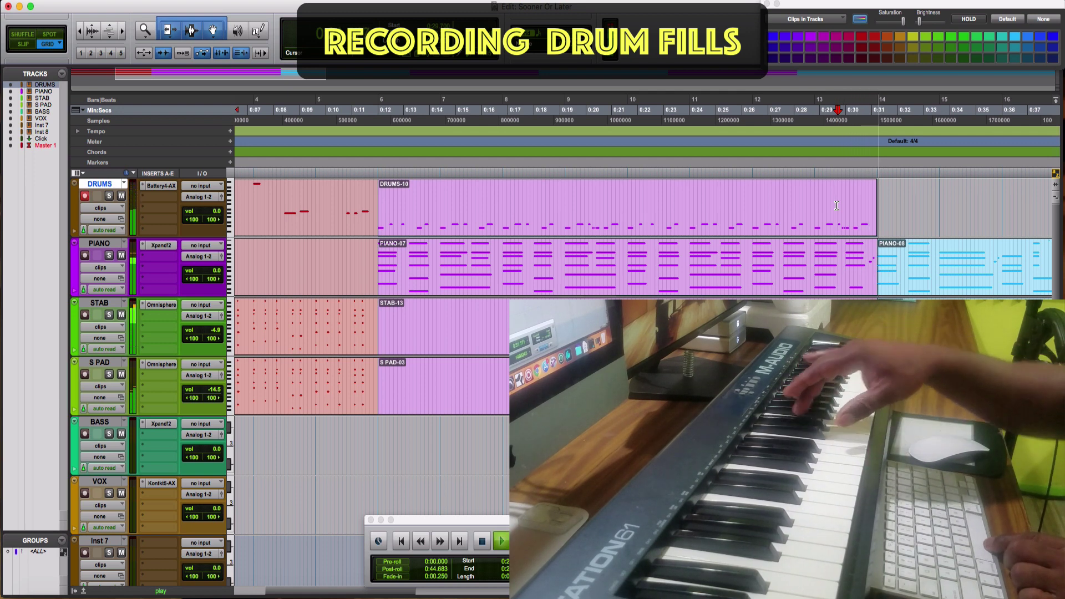
key(F12)
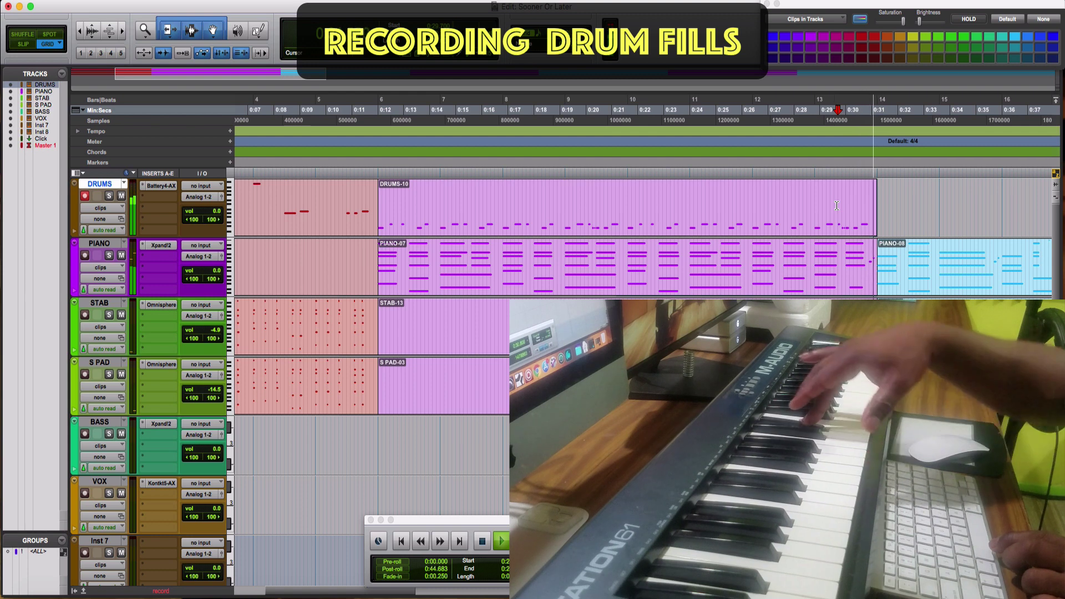
key(F12)
Move the high fill note slightly earlier and shorten it in the DRUMS MIDI editor, and play the fill back in the Edit window
key(super+bracketright)
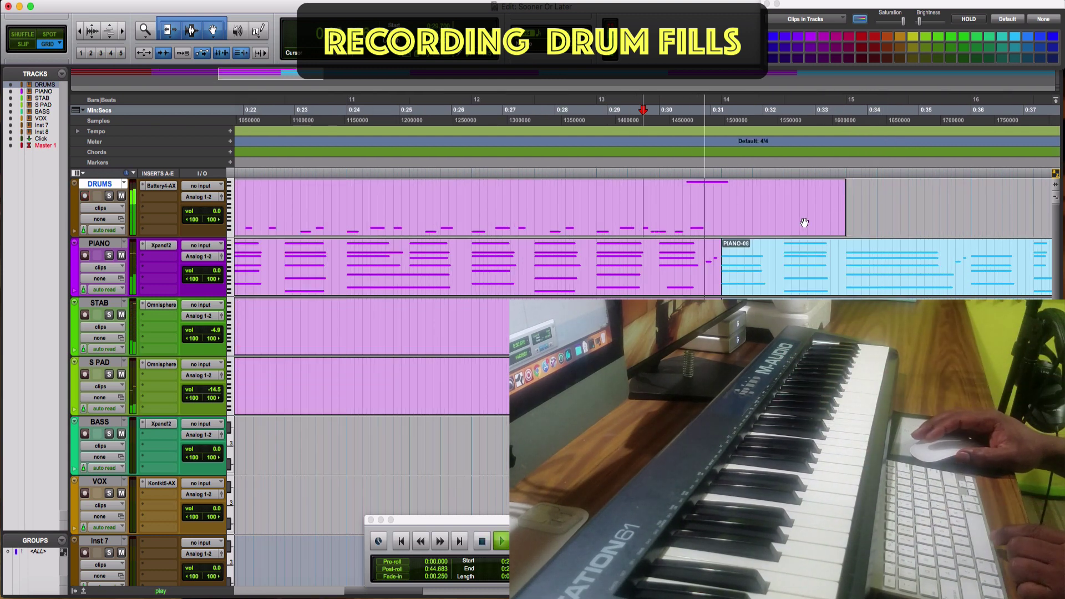
click(785, 226)
double_click(785, 226)
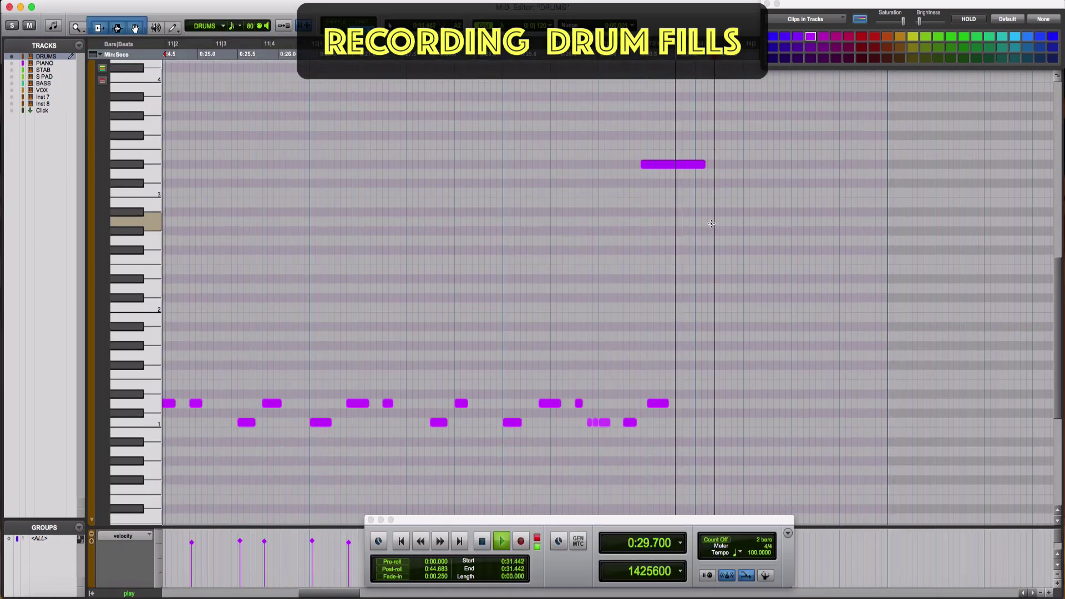
click(651, 168)
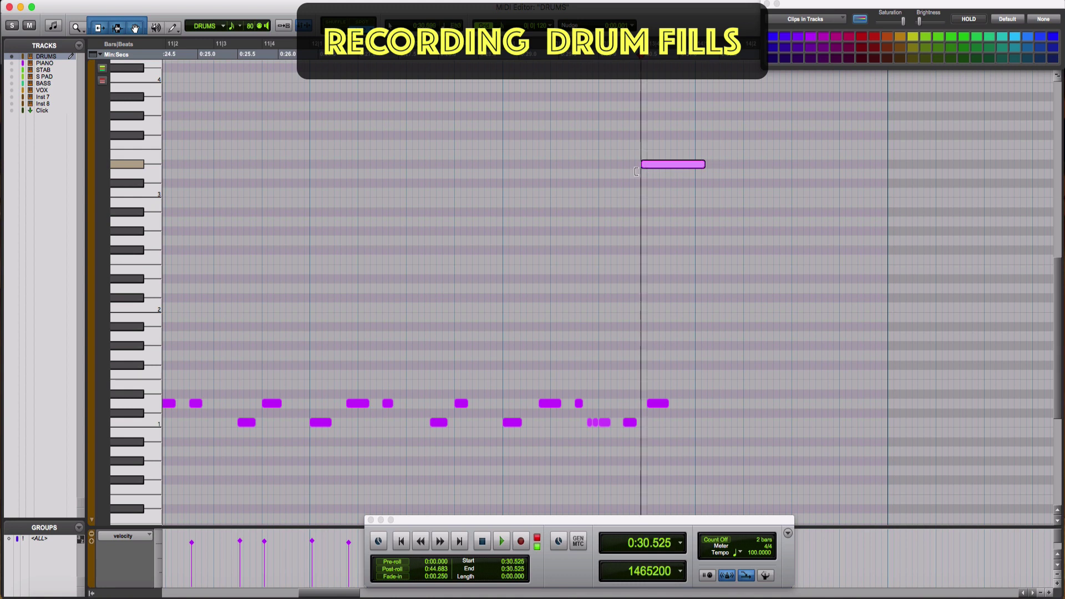
click(546, 172)
key(space)
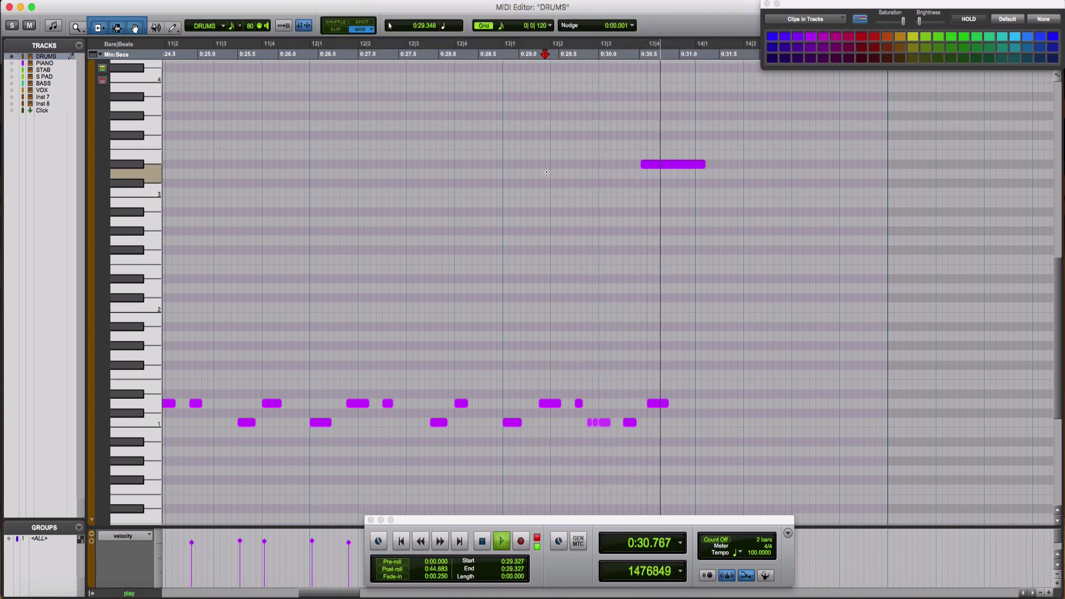
key(space)
click(643, 164)
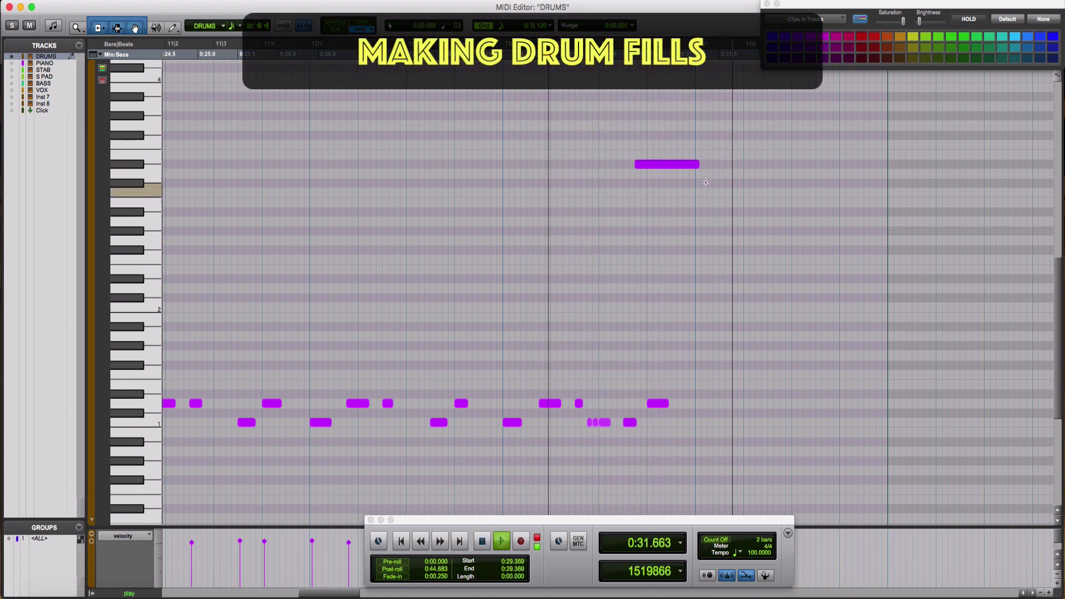
key(space)
key(space)
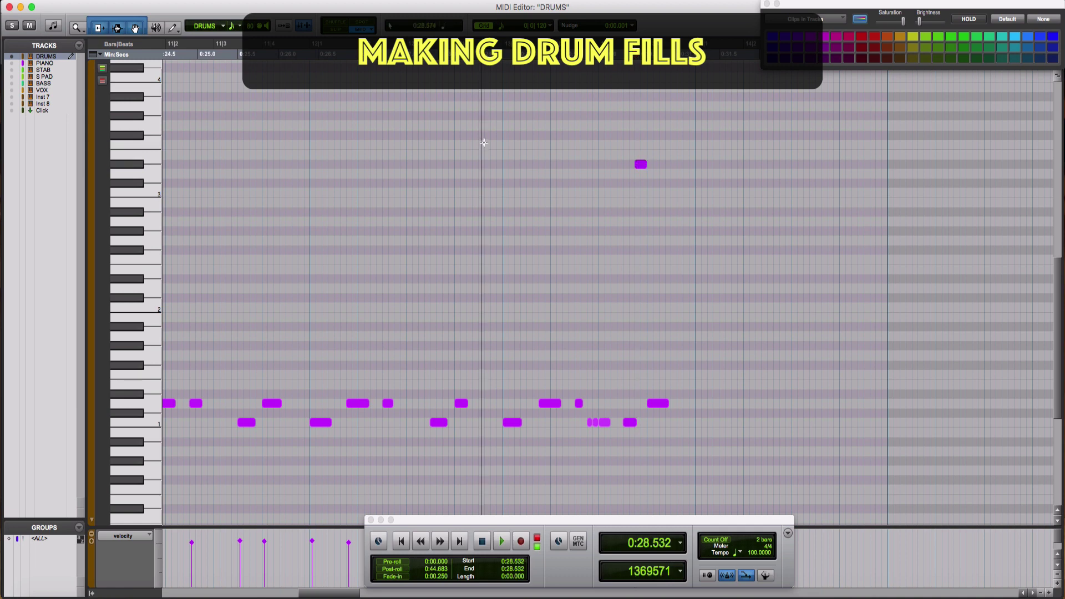
key(super+equal)
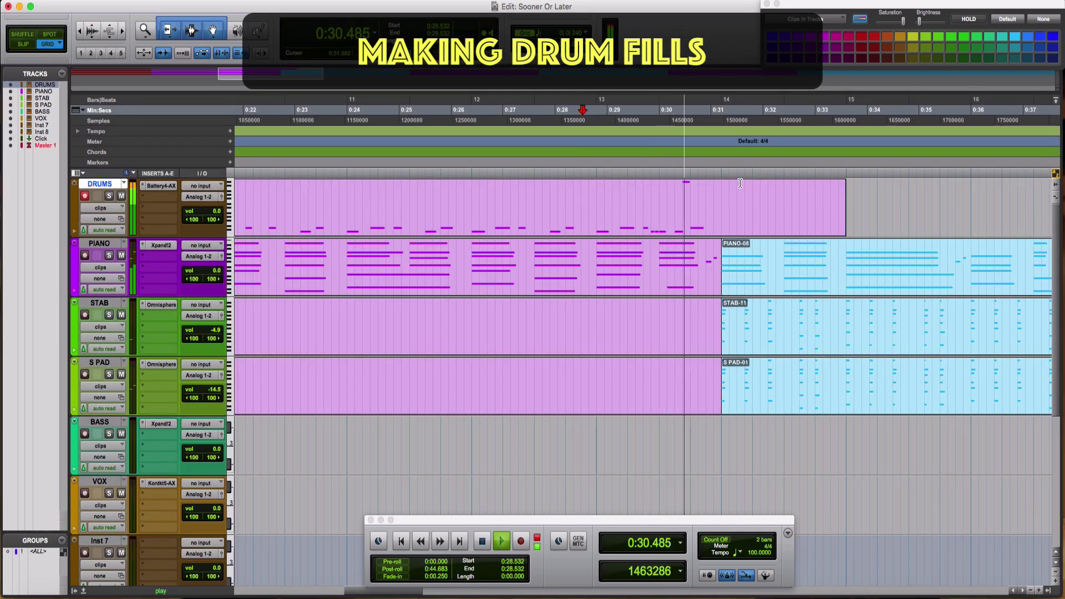
key(space)
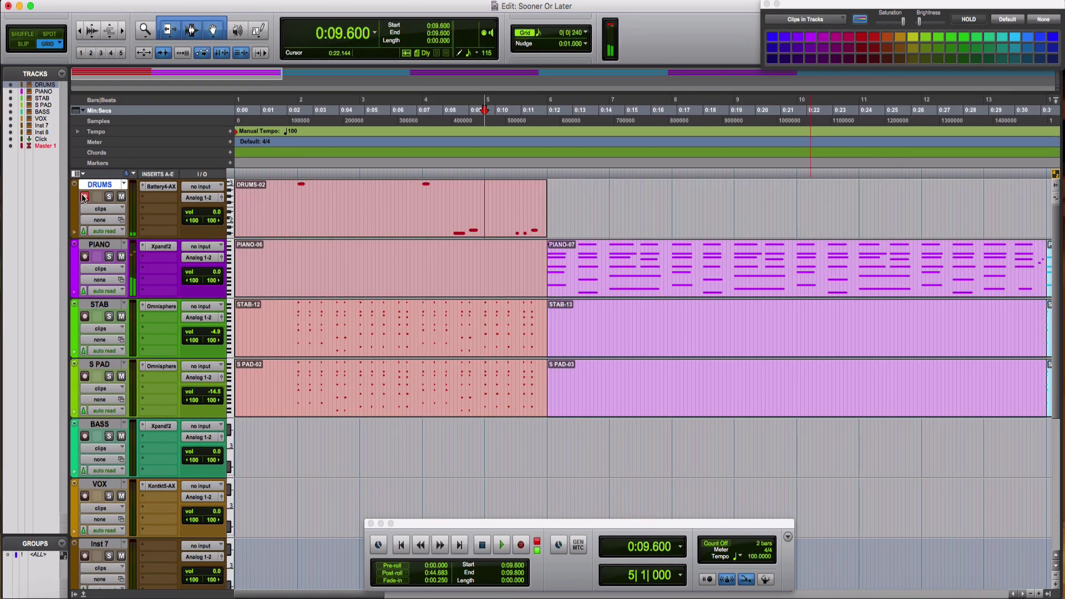
Record a continuous drum beat on the DRUMS track from 0:09.600 through the verse and the blue section
key(space)
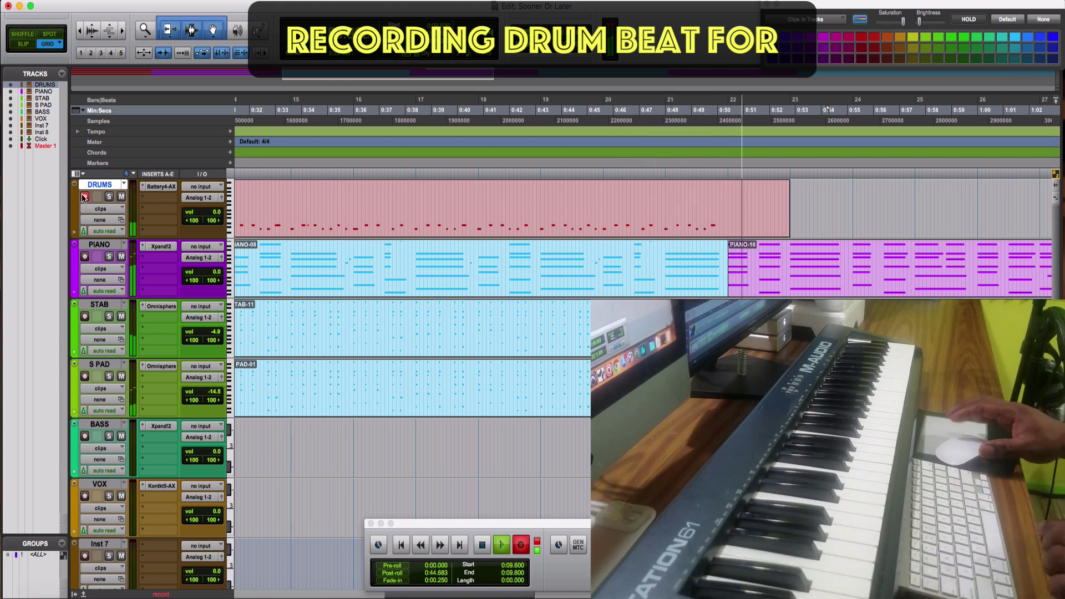
key(space)
key(space)
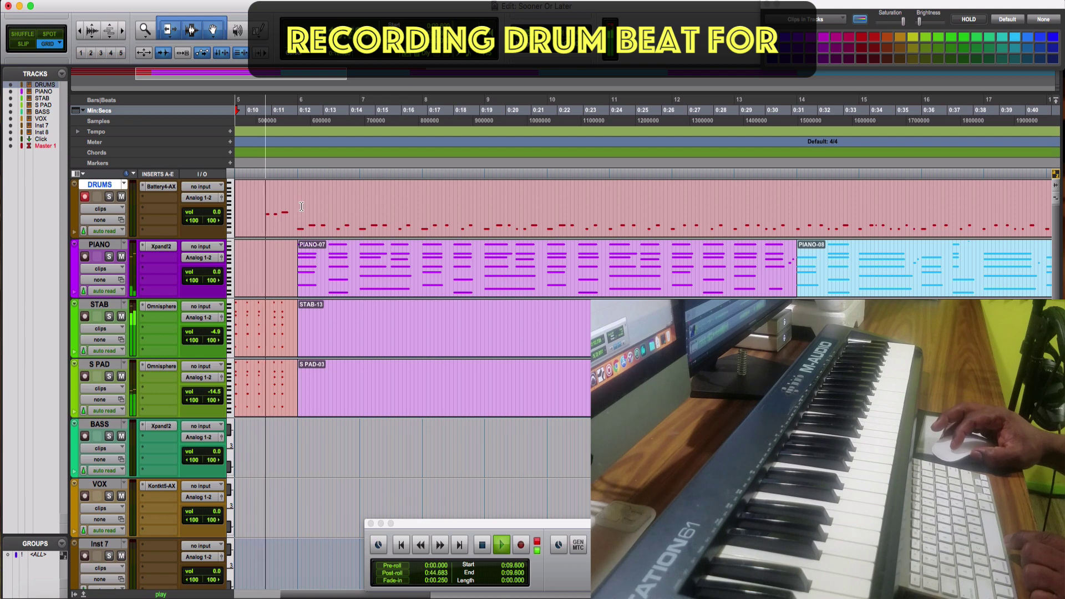
Split the new DRUMS take at bar 6 and quantize the part after it to a 1/16 note grid
click(371, 227)
click(372, 227)
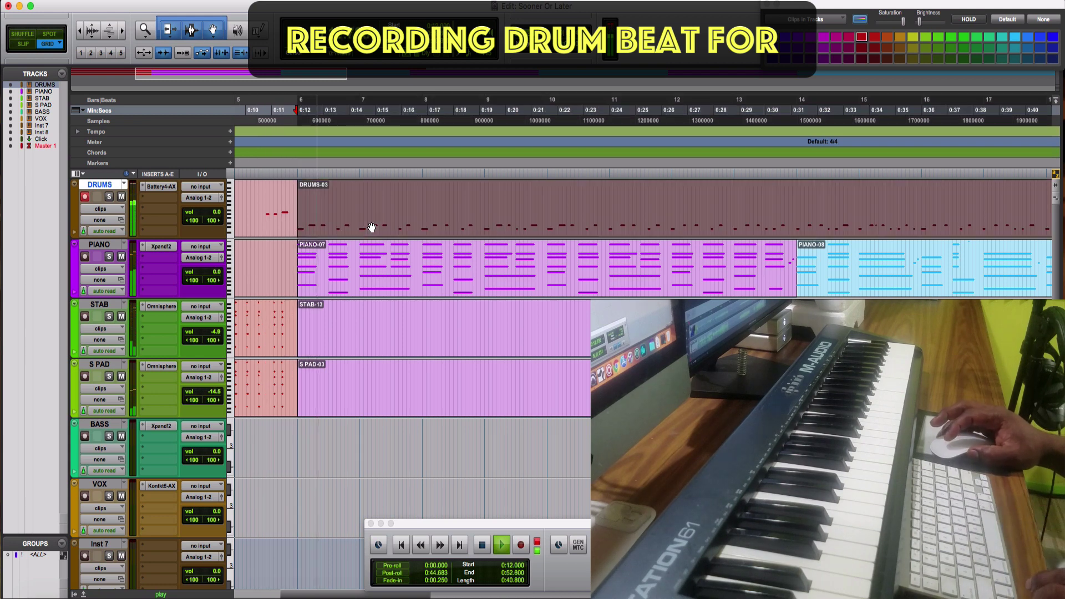
key(alt+0)
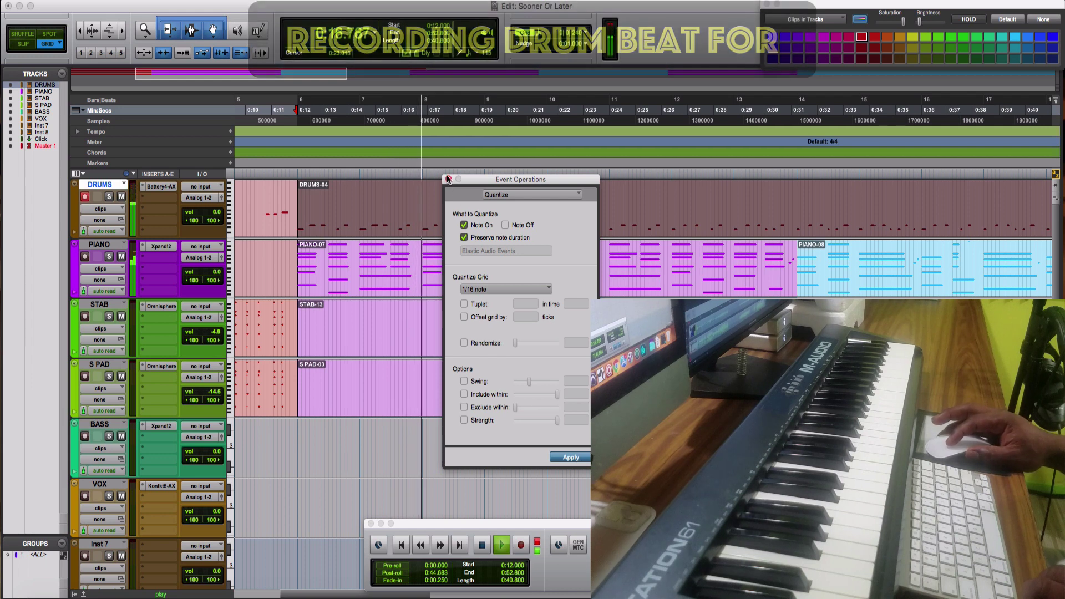
click(571, 457)
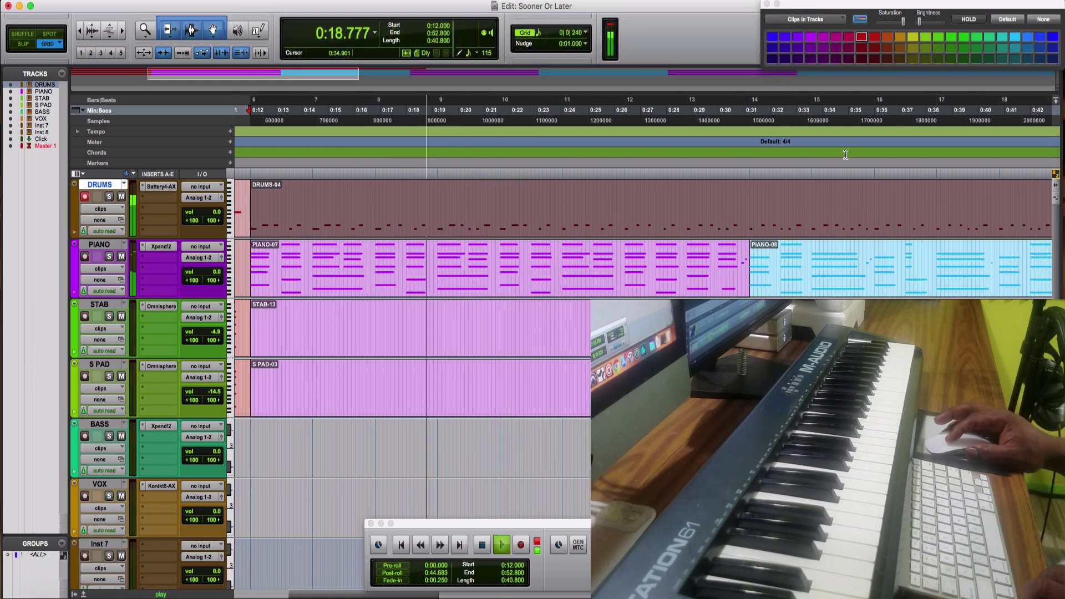
Split the quantized DRUMS clip at 0:31.200, then color the verse part purple and the following part light blue
click(750, 198)
key(super+e)
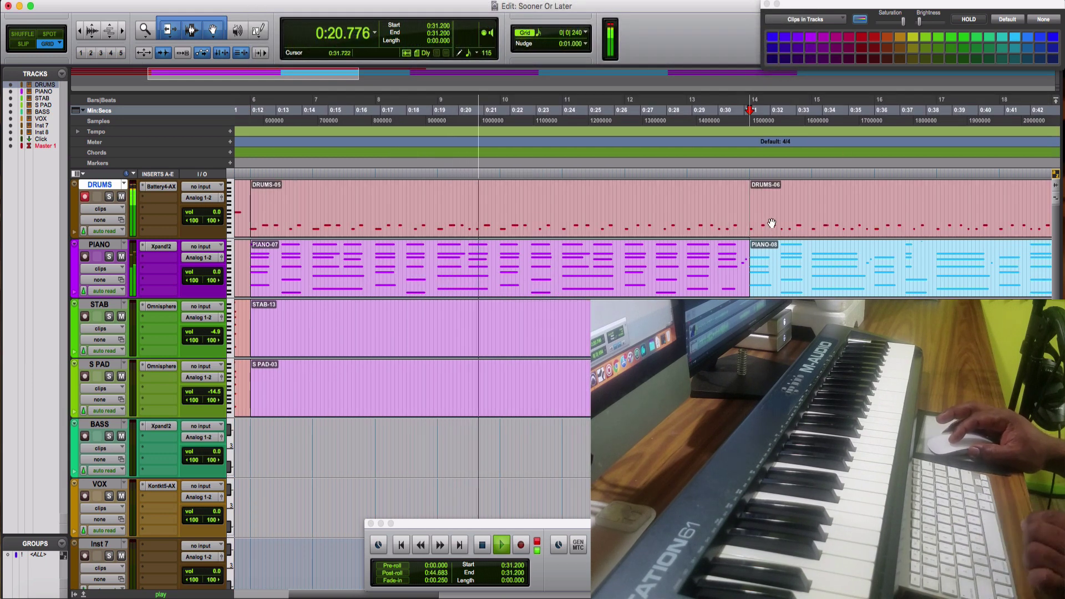
click(711, 224)
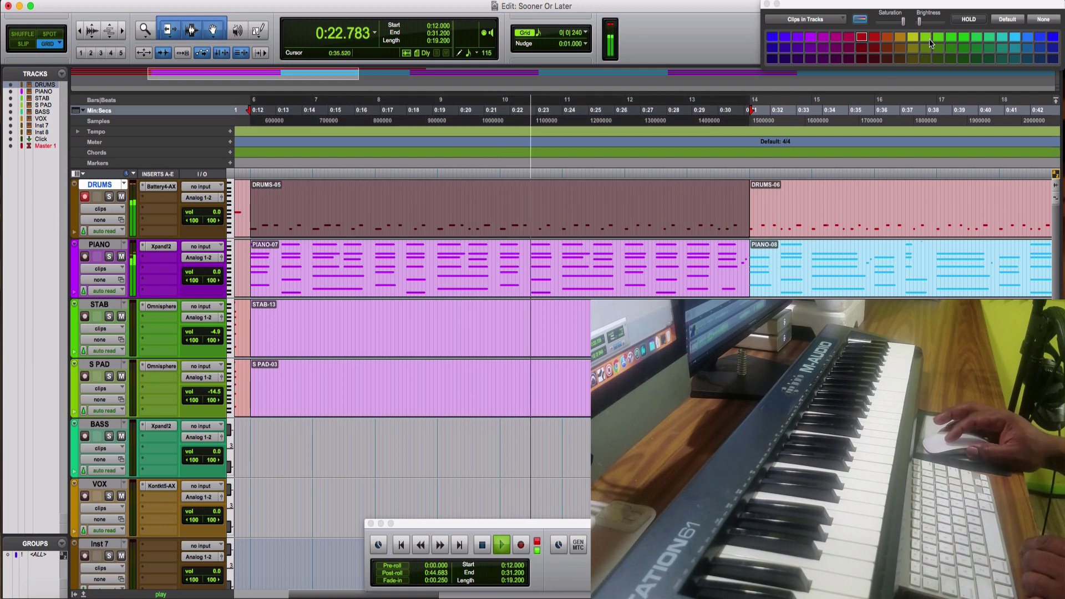
click(808, 48)
key(ctrl+Tab)
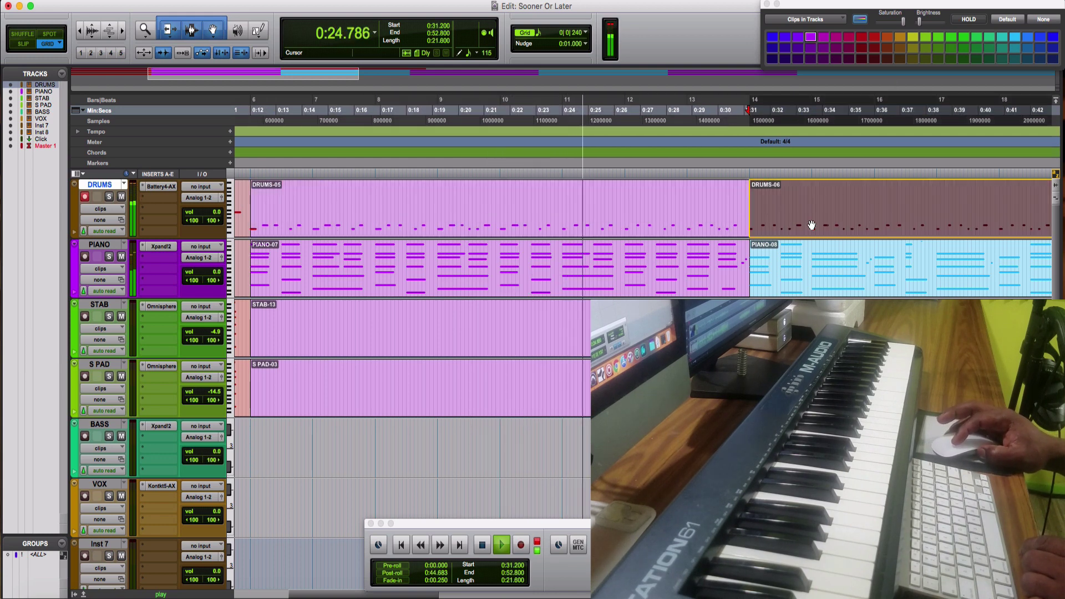
click(1011, 35)
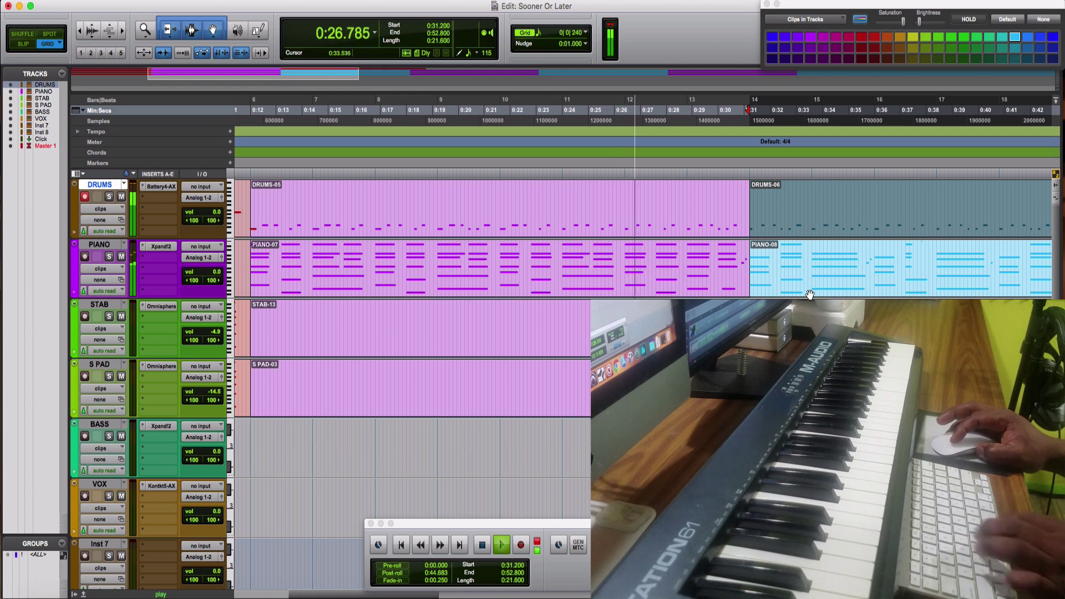
Trim the end of the light blue DRUMS clip back to 0:50.400 and stop playback
key(super+bracketleft)
drag(924, 205, 890, 205)
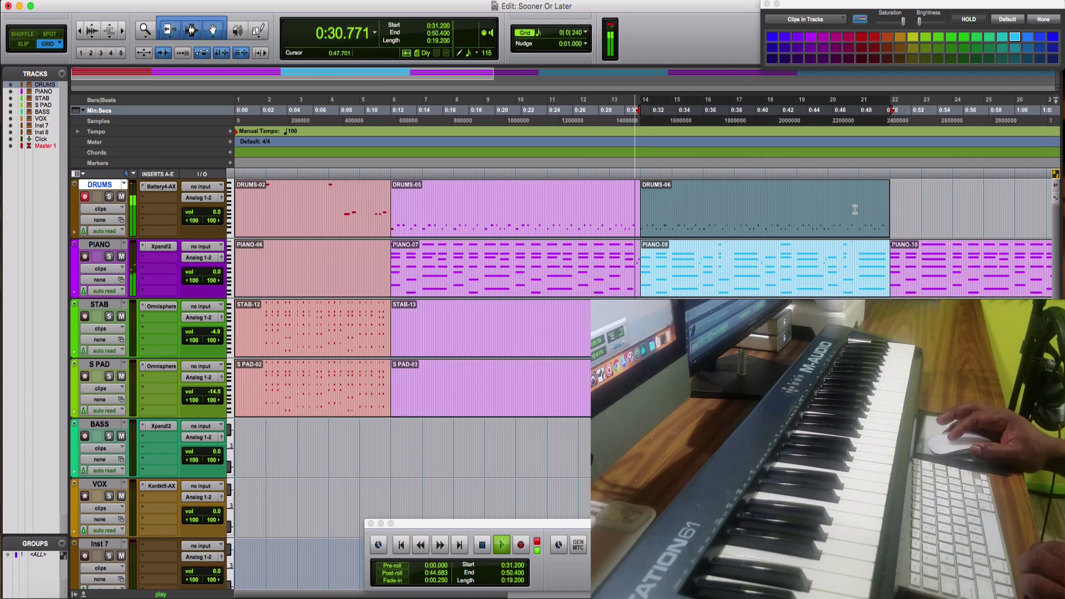
key(space)
Import Blow.wav from the workspace EFX folder onto a new track and move that track directly below DRUMS
click(579, 202)
key(super+bracketright)
key(super+space)
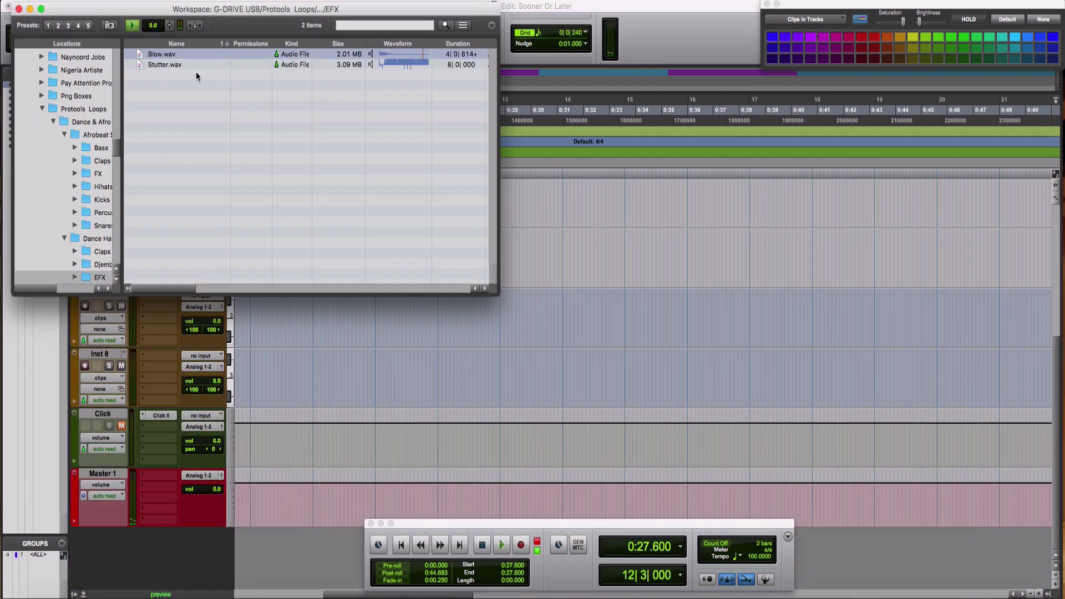
drag(168, 57, 285, 560)
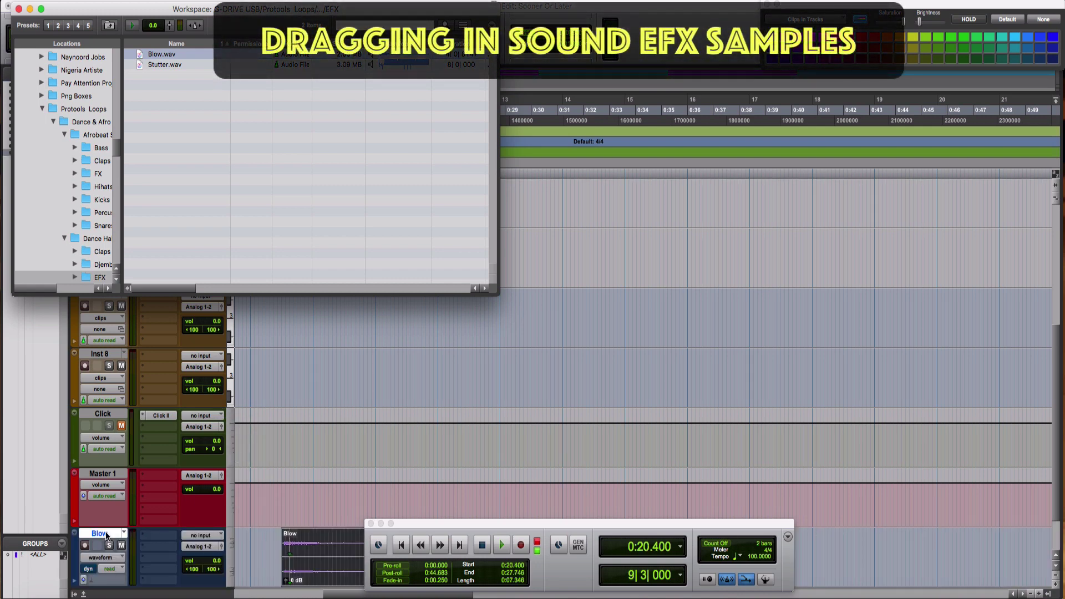
drag(106, 535, 241, 244)
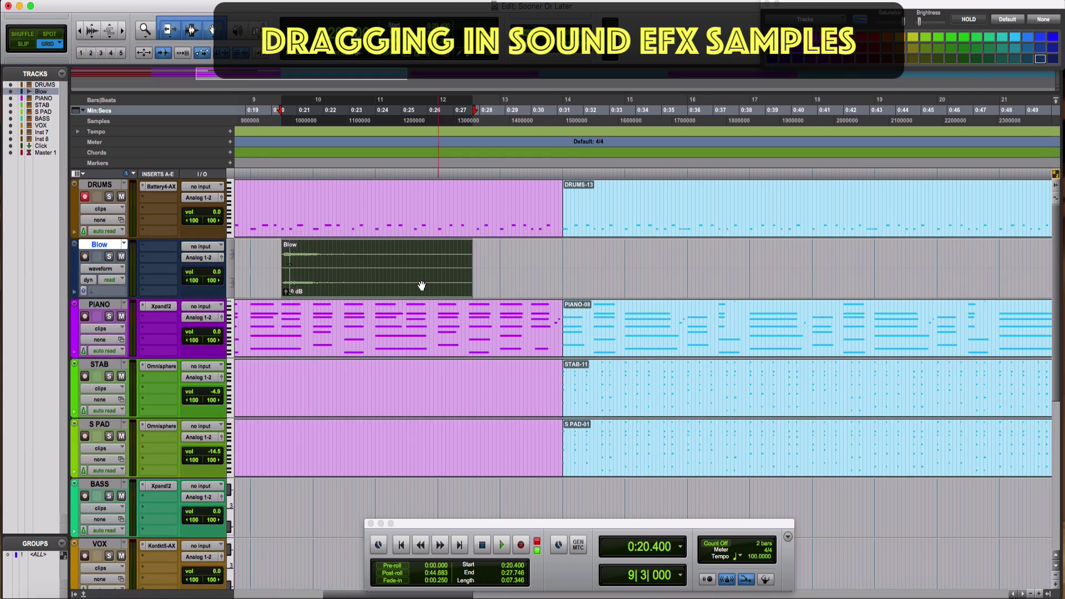
Move the Blow clip to start at 0:28.779 and play it back with the beat
drag(628, 280, 630, 280)
key(space)
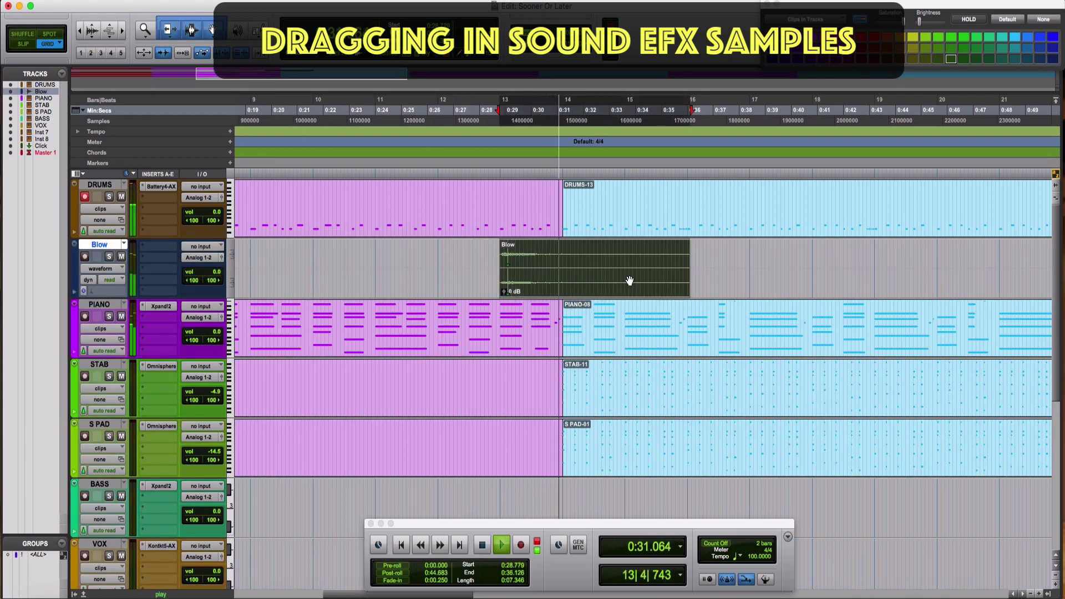
key(space)
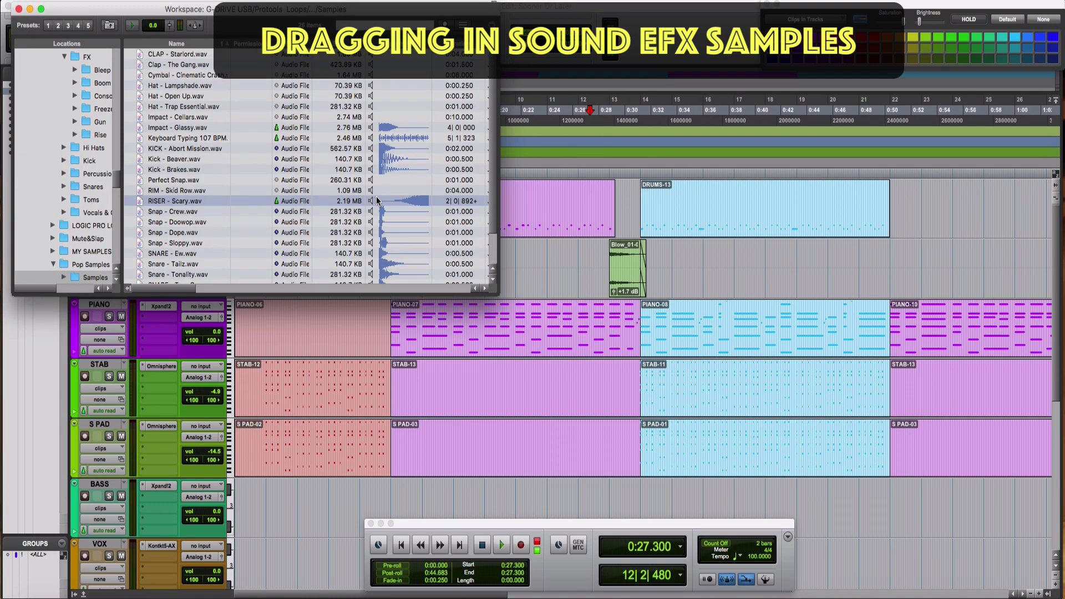
Preview Impact - Glassy.wav, place it on the Blow track at 1:09.600 where the second light blue section starts, and play it
click(372, 130)
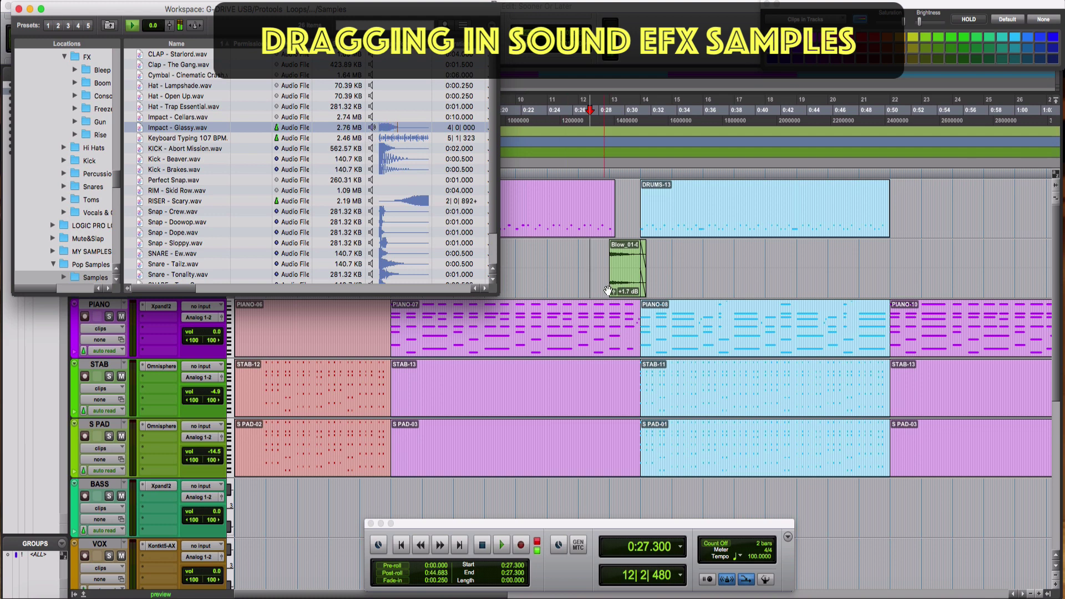
scroll(567, 316, right, 10)
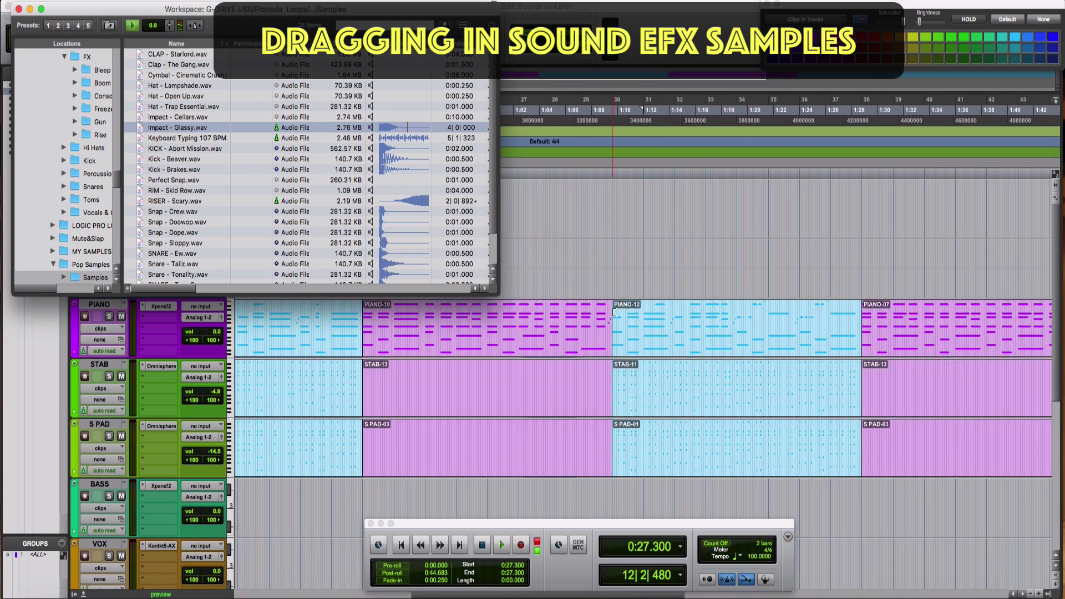
drag(168, 131, 740, 273)
click(823, 289)
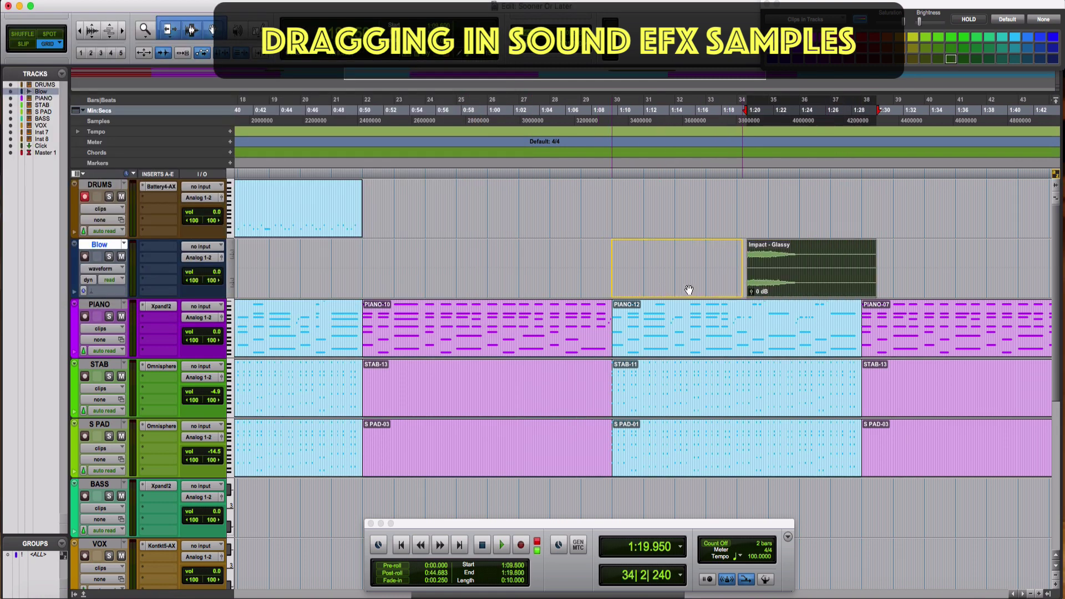
drag(688, 289, 689, 288)
key(space)
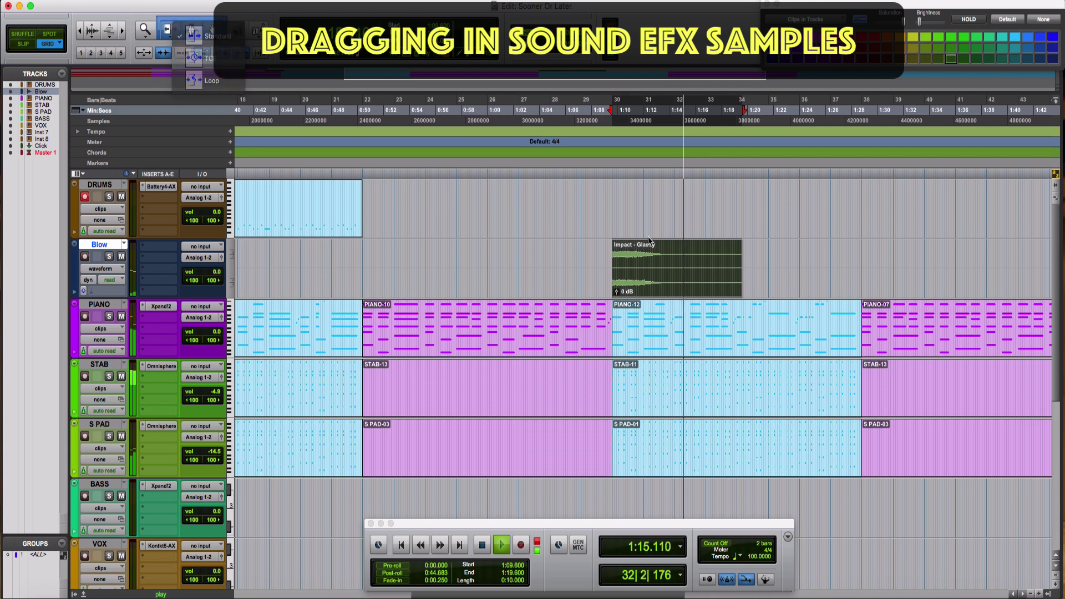
Trim the end of the Impact - Glassy clip back to bar 34 and lower its clip gain to -4.6 dB
scroll(702, 244, up, 2)
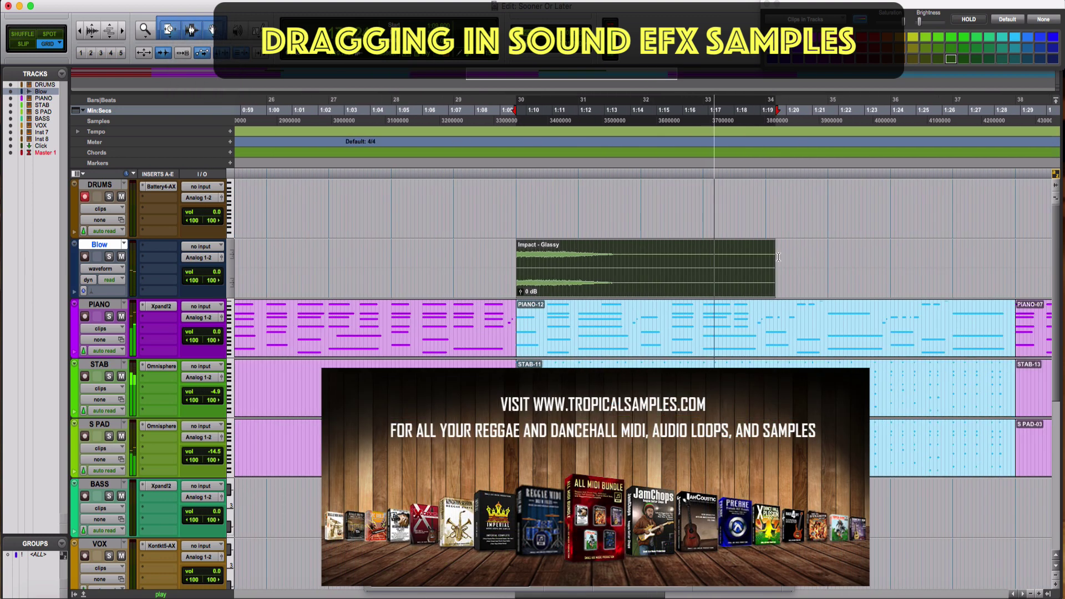
drag(764, 258, 763, 258)
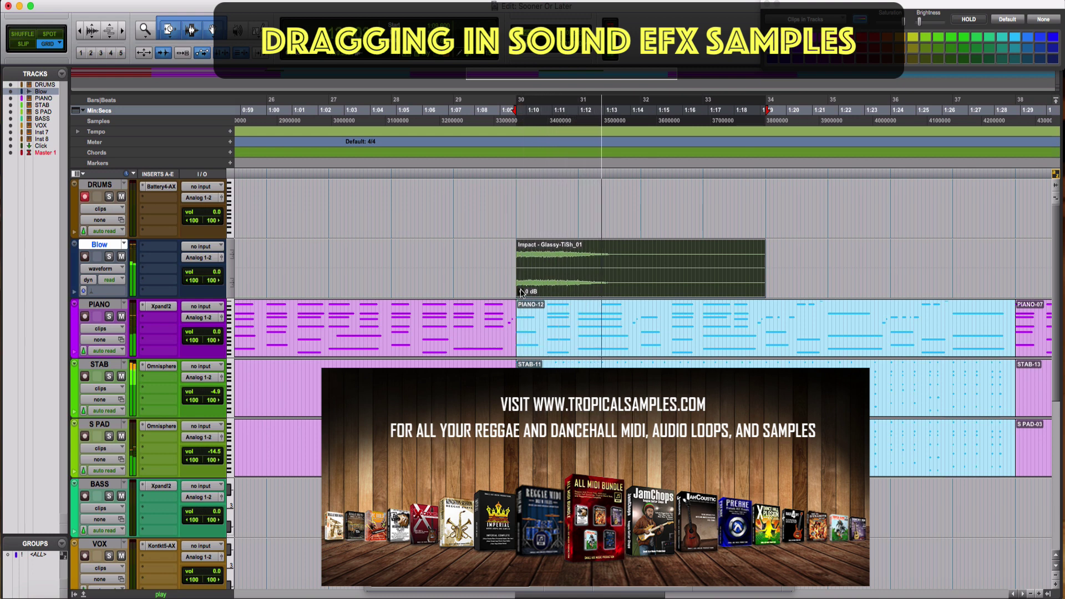
drag(521, 292, 520, 292)
key(space)
key(space)
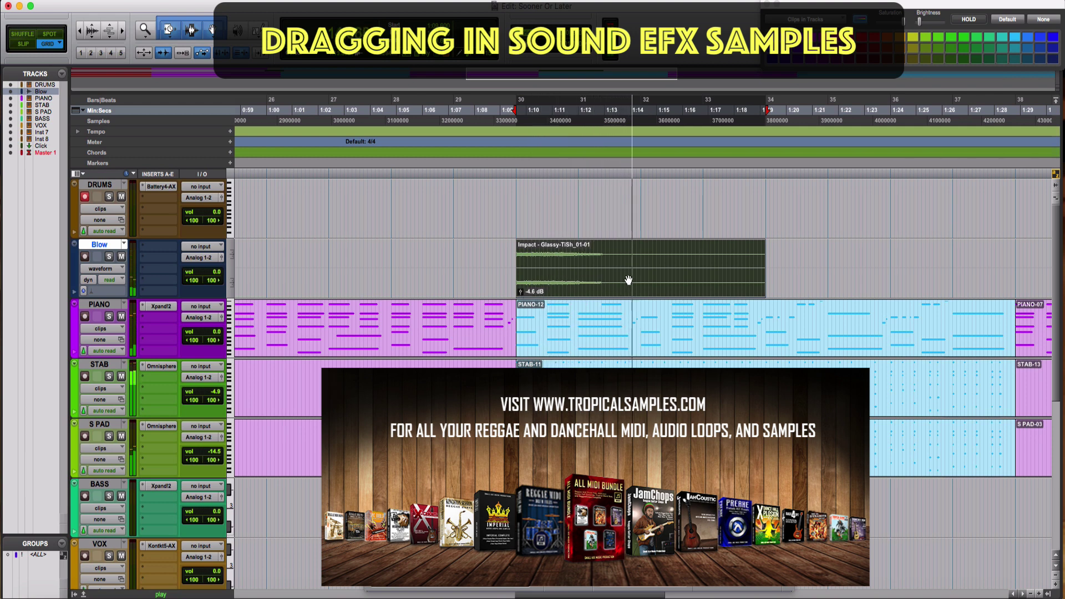
Stop recording the drums, open the first light blue DRUMS clip in the MIDI editor and quantize its notes
scroll(545, 287, right, 5)
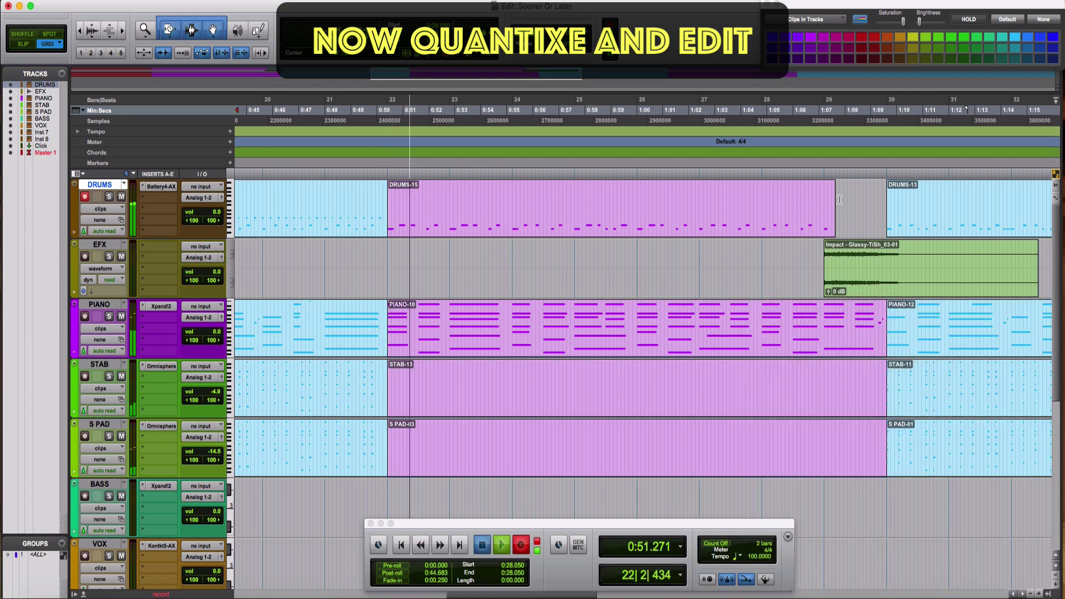
key(space)
key(space)
double_click(504, 227)
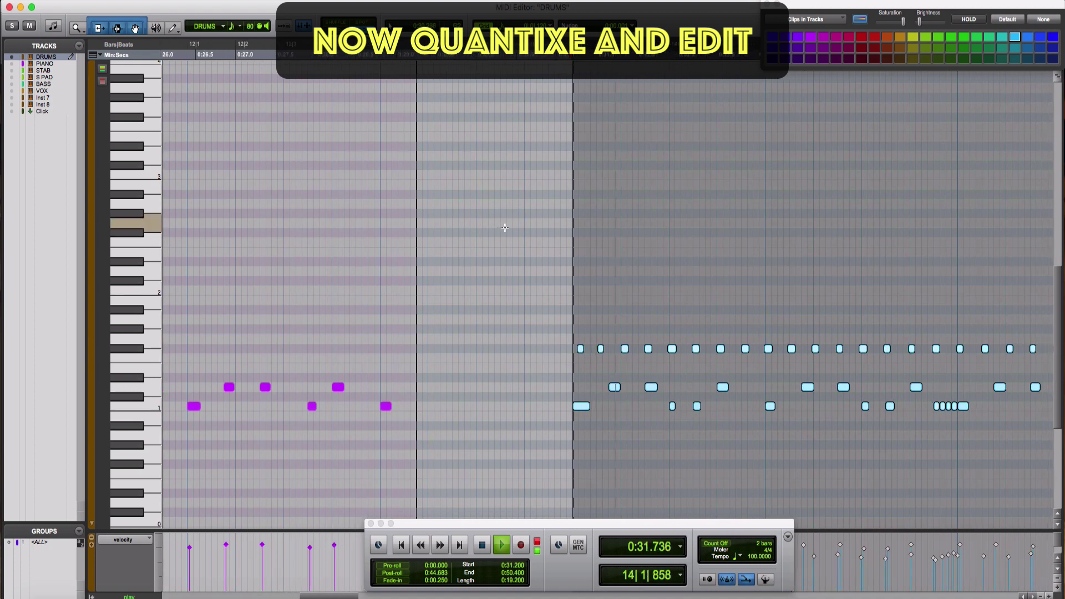
key(alt+0)
key(Return)
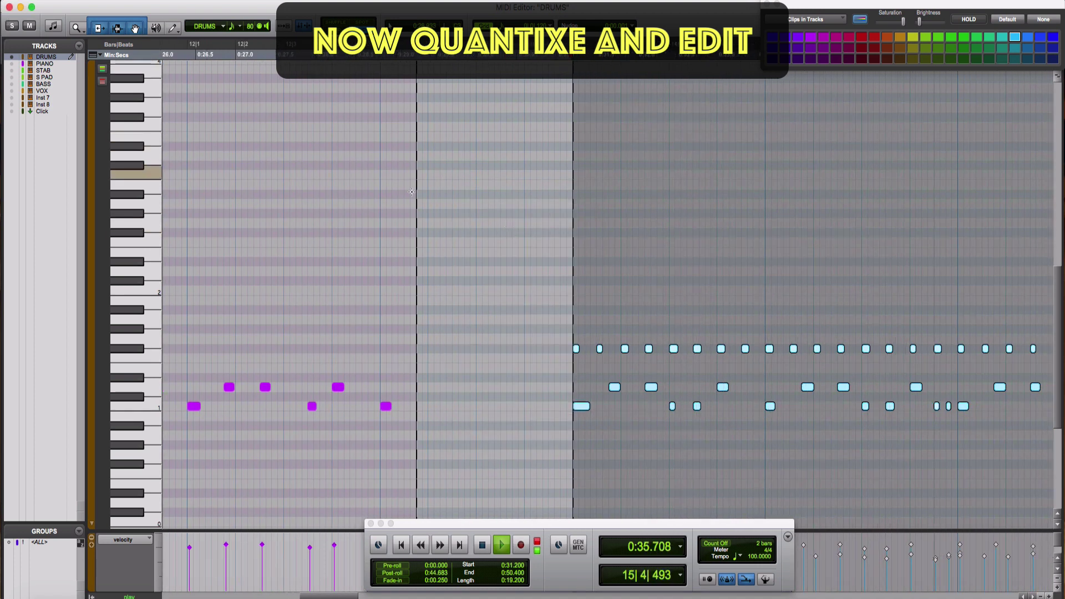
Raise every other hi-hat note from F#1 to G#1 across bars 14 and 15 of the light blue DRUMS clip
click(607, 343)
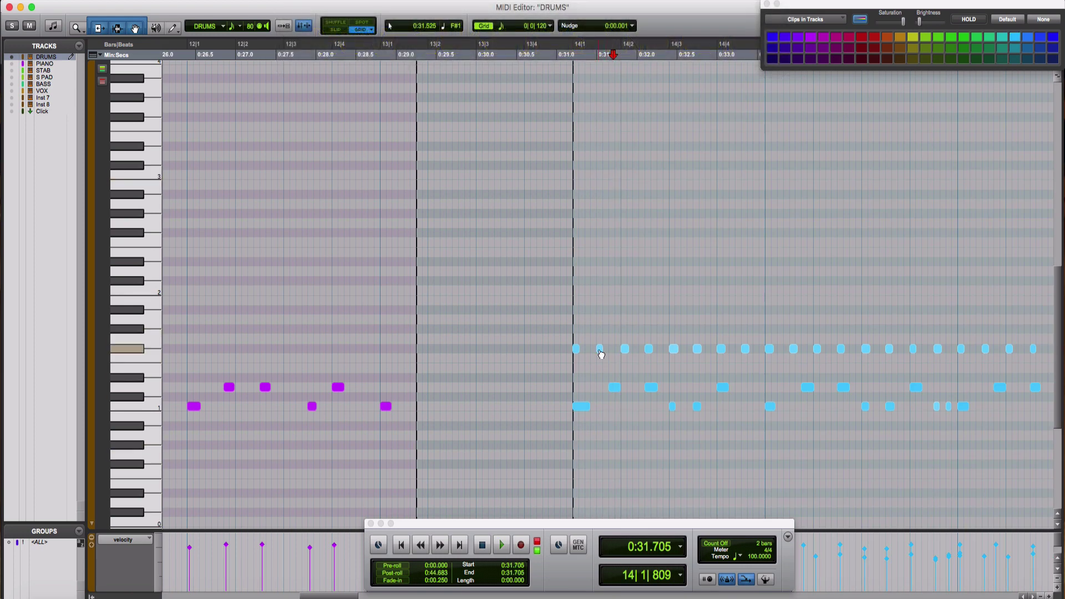
drag(600, 353, 697, 329)
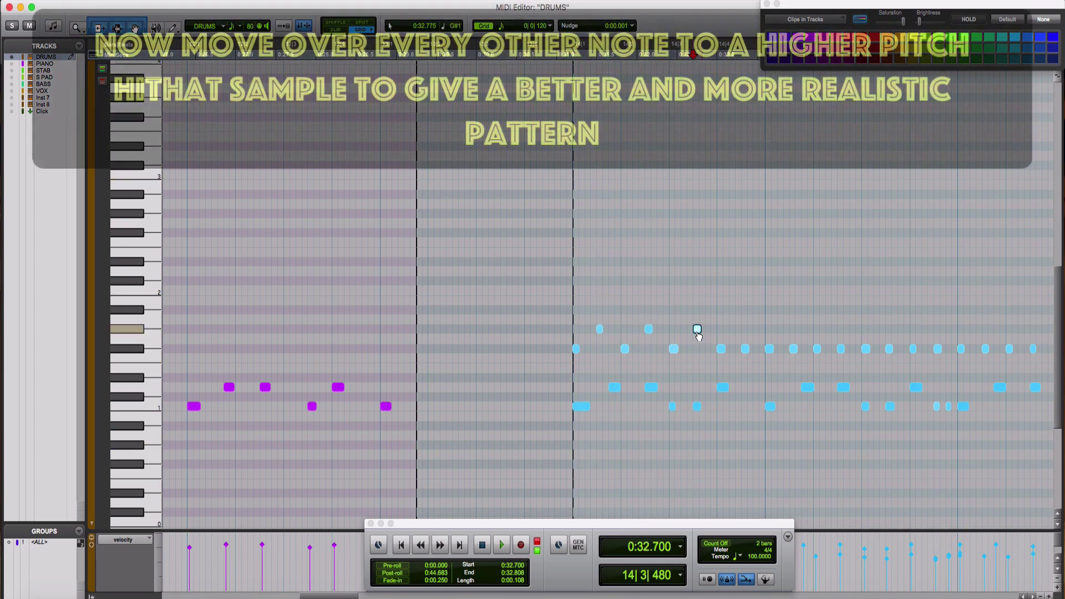
click(532, 318)
key(space)
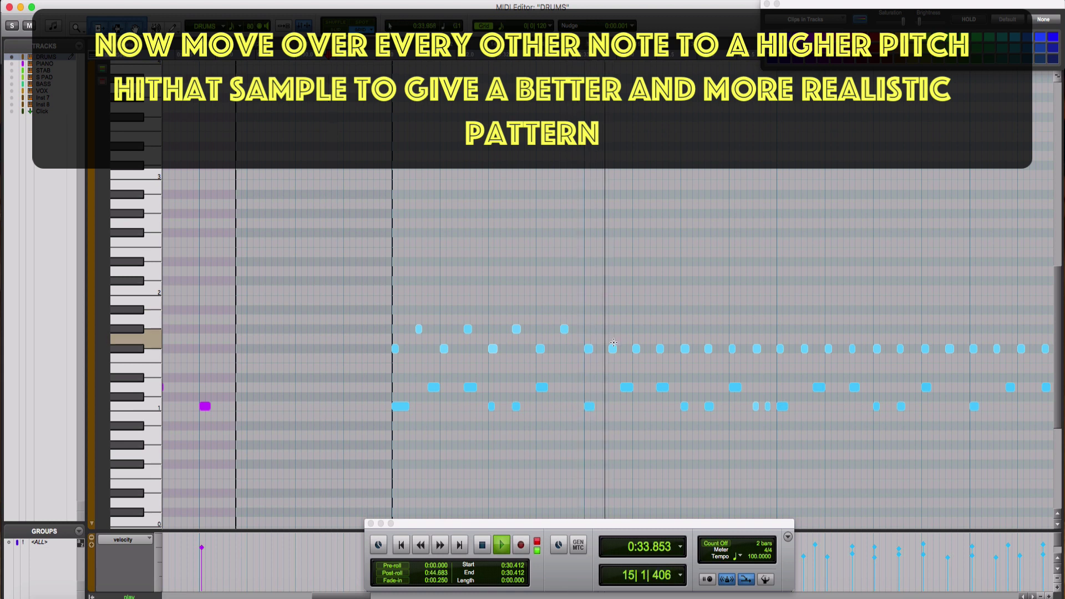
key(space)
drag(613, 348, 660, 330)
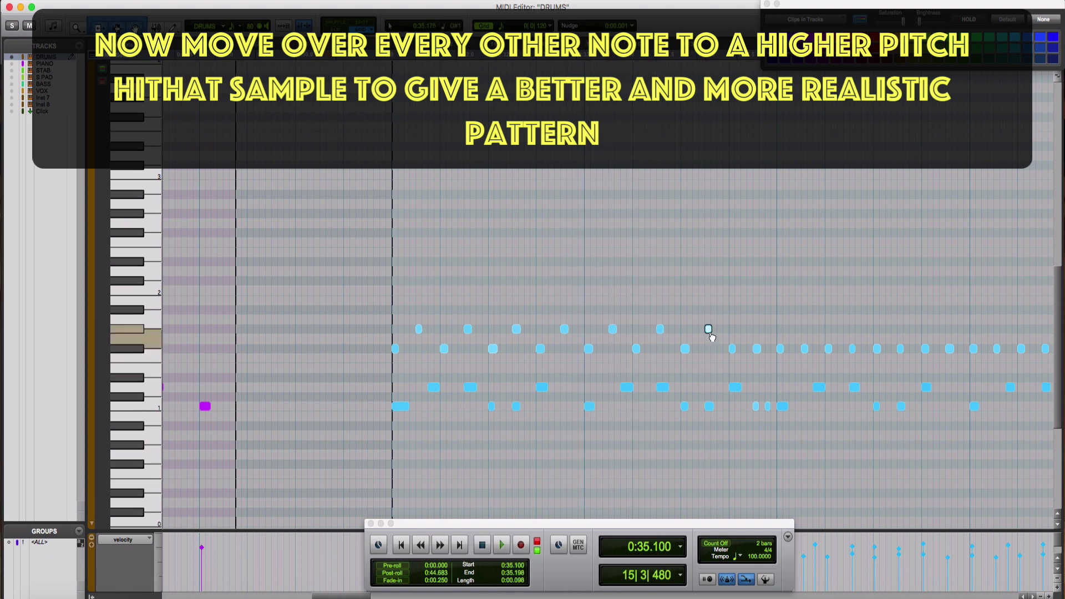
drag(757, 348, 759, 330)
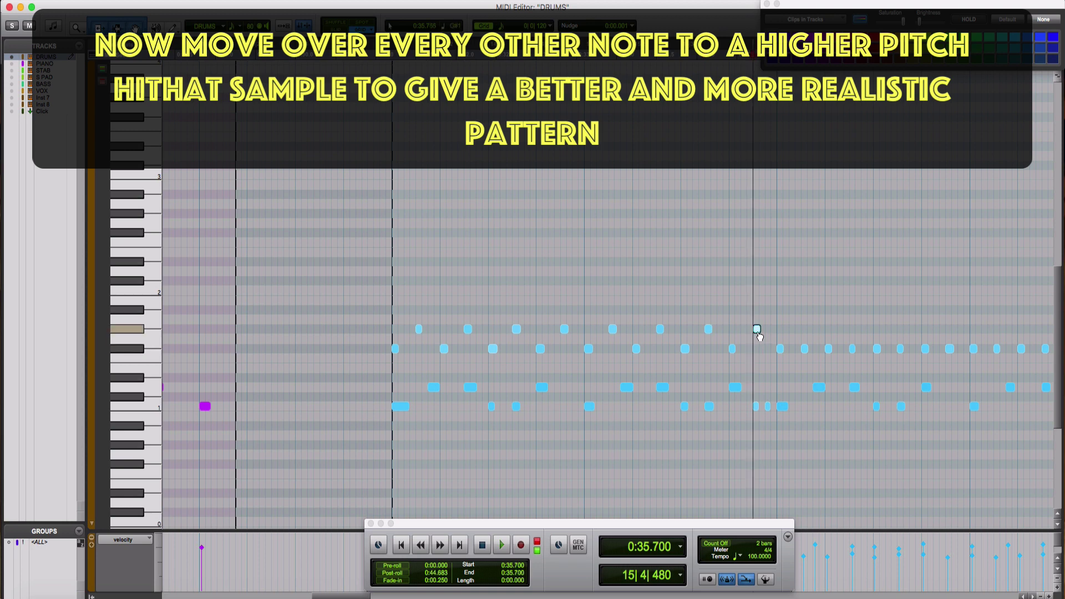
scroll(749, 332, right, 10)
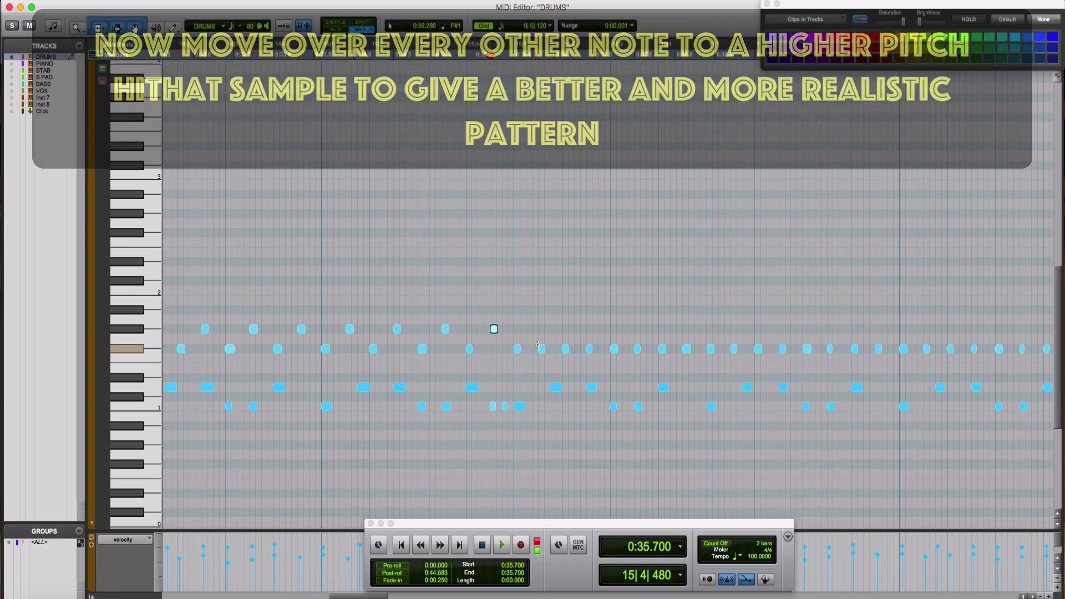
drag(541, 348, 543, 332)
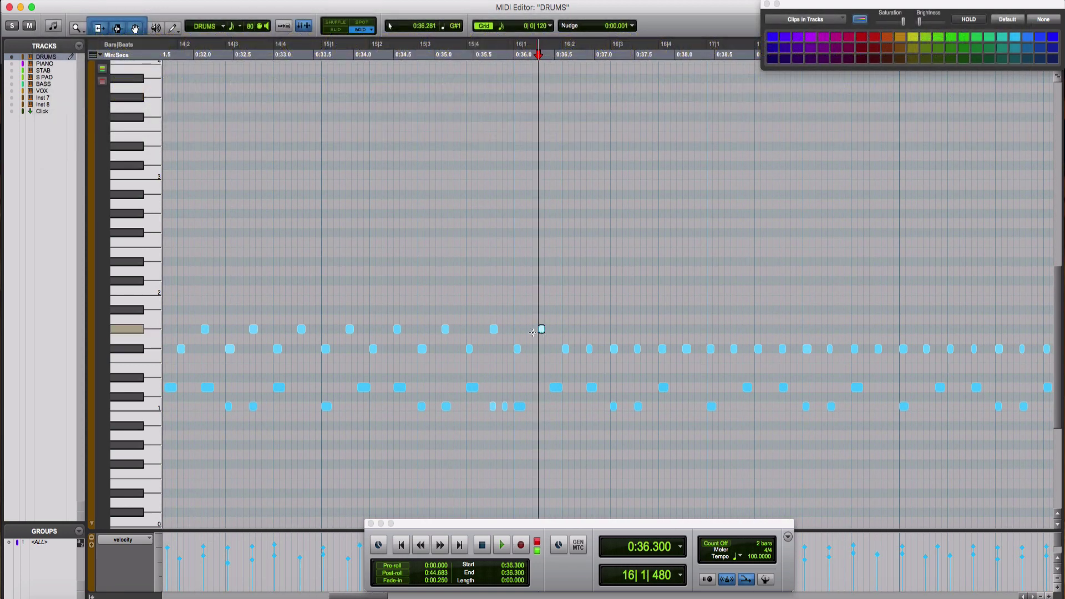
Delete the unedited hi-hat notes after the first two bars and duplicate the edited two-bar hi-hat pattern three times
key(super+bracketleft)
key(super+bracketleft)
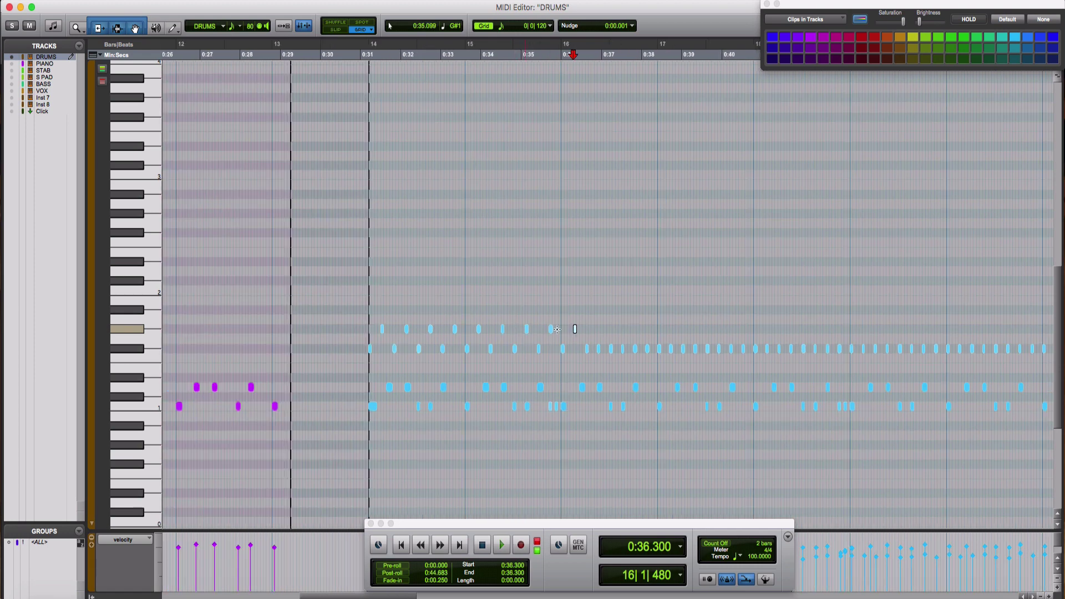
drag(915, 313, 583, 366)
key(Delete)
drag(604, 322, 486, 355)
key(super+d)
key(super+d)
key(super+d)
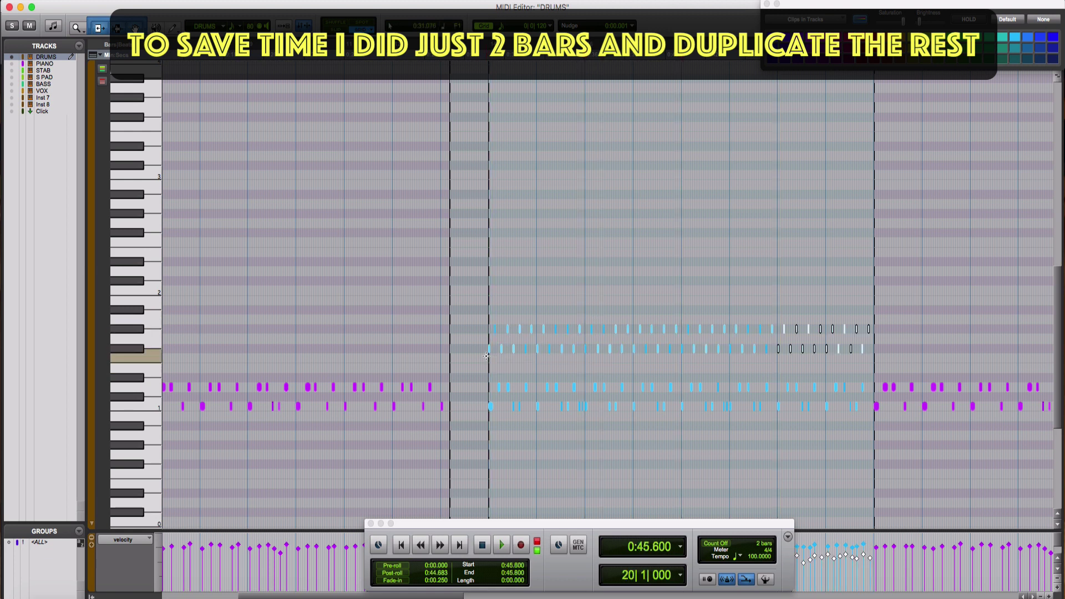
Play back the duplicated hi-hat pattern from just before bar 14 and close the MIDI editor
click(471, 351)
key(space)
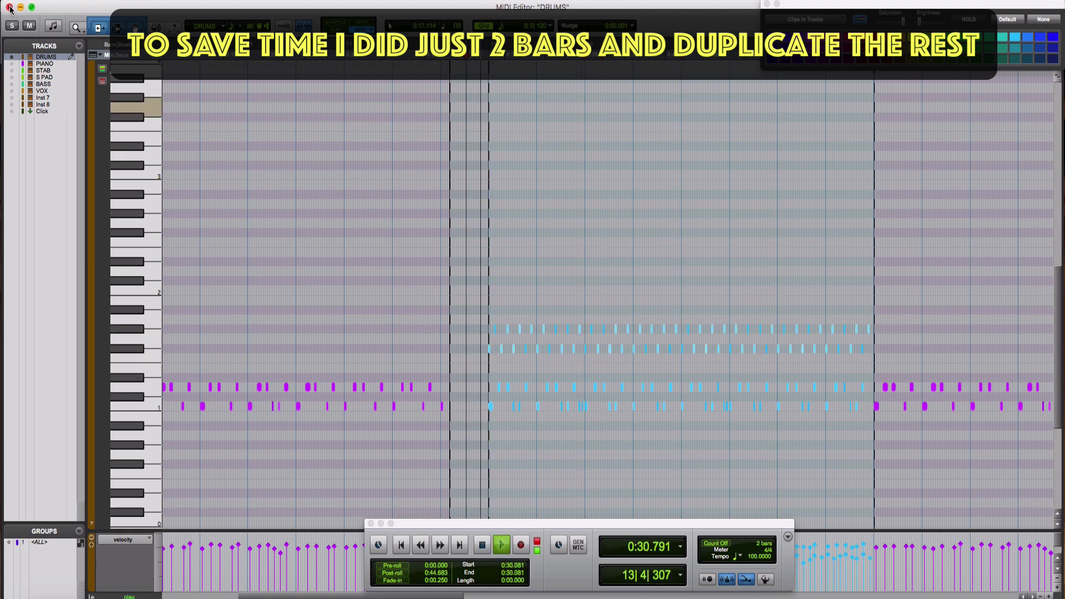
click(9, 7)
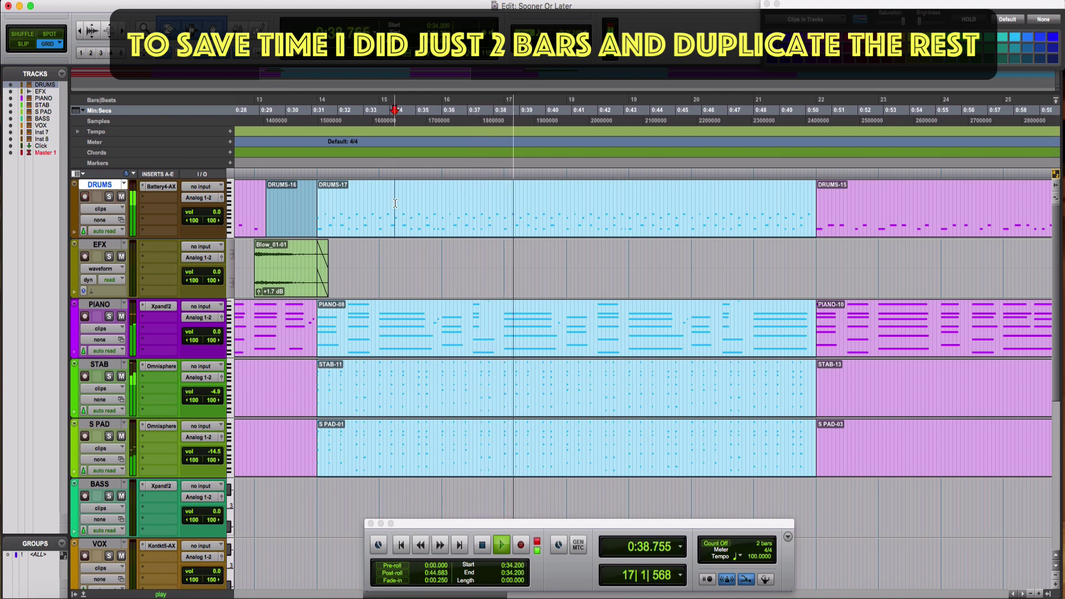
Reopen the light blue DRUMS clip for note editing, add a short C1 kick note at 15|4|840 and play it back
click(395, 222)
double_click(480, 232)
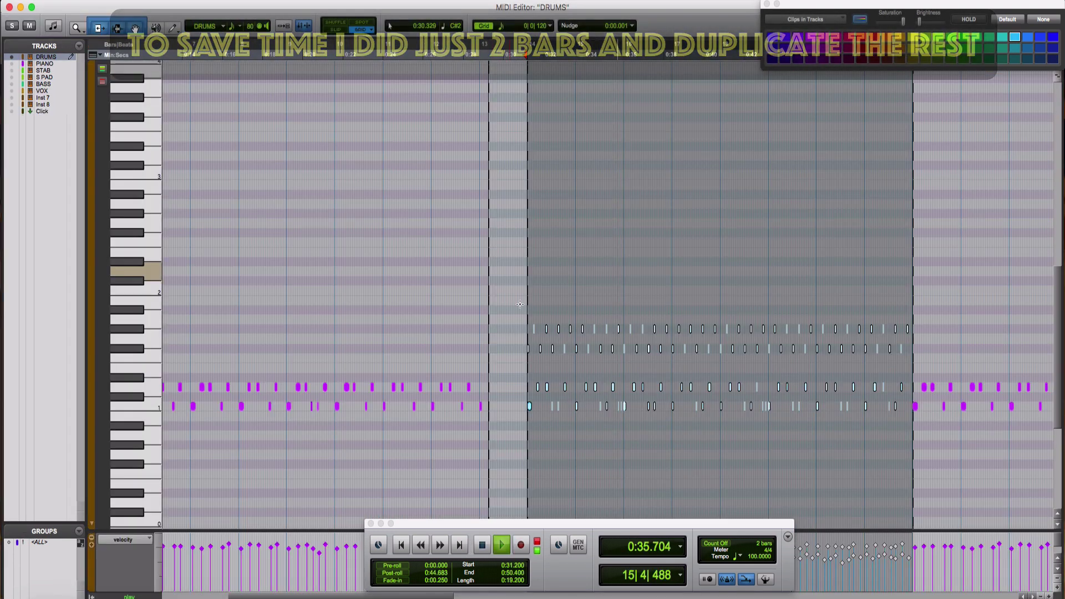
click(605, 411)
scroll(615, 411, up, 5)
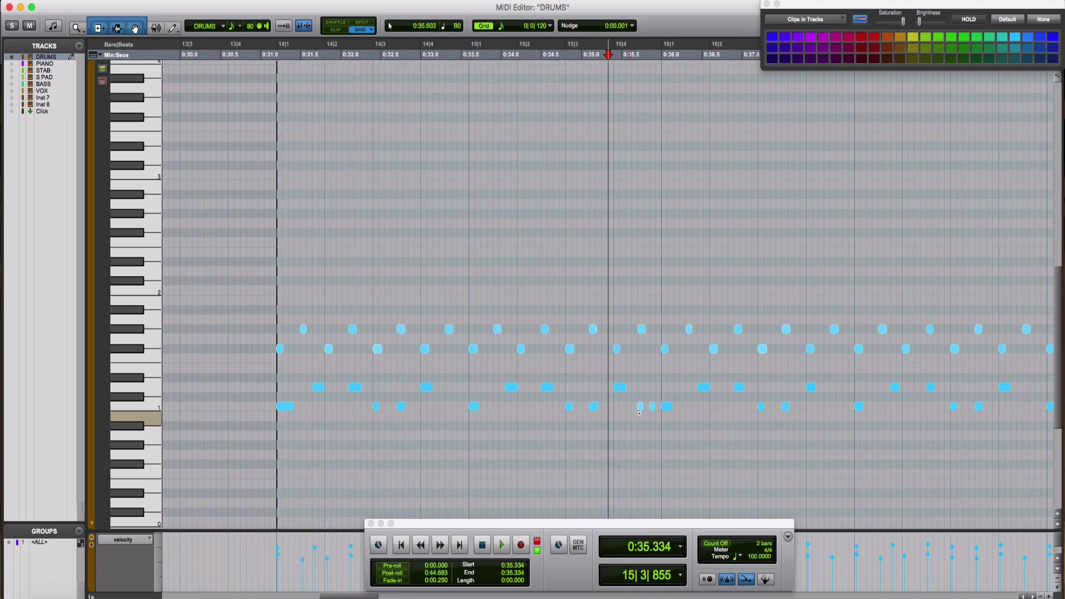
click(651, 407)
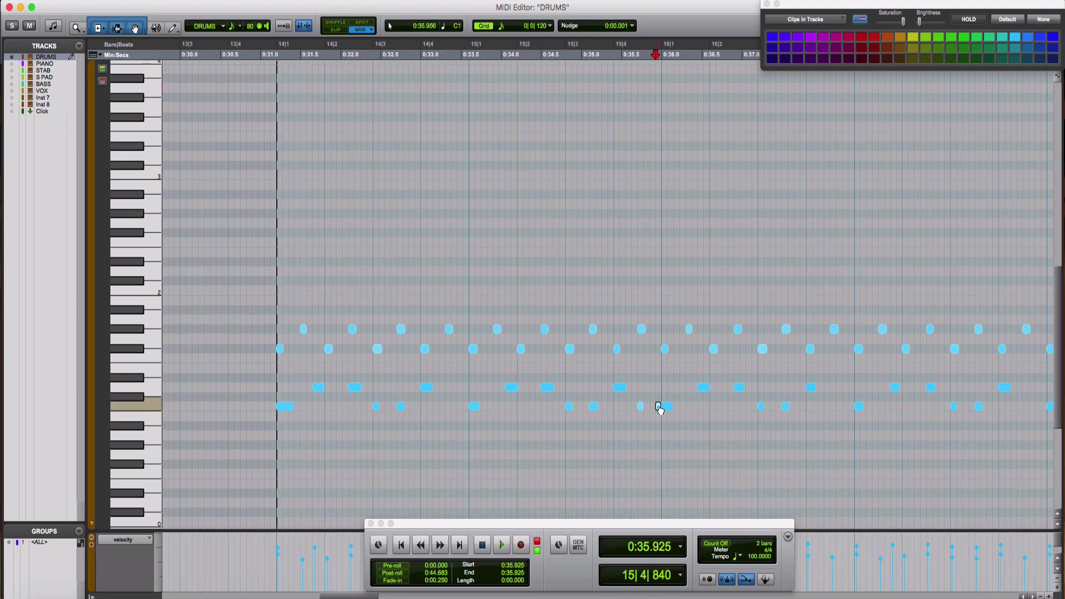
click(617, 299)
key(space)
key(1)
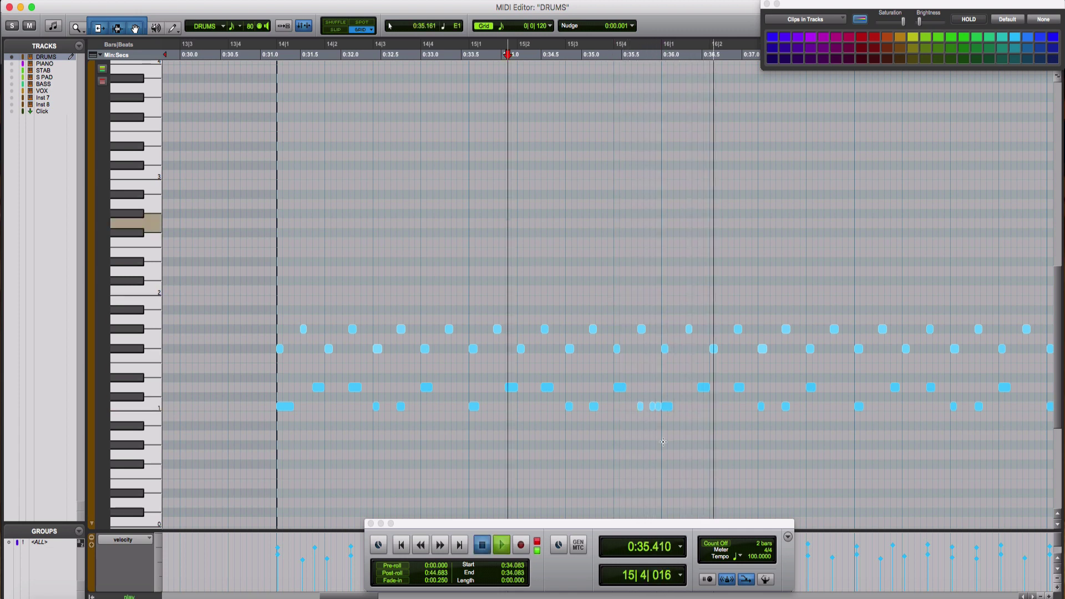
key(space)
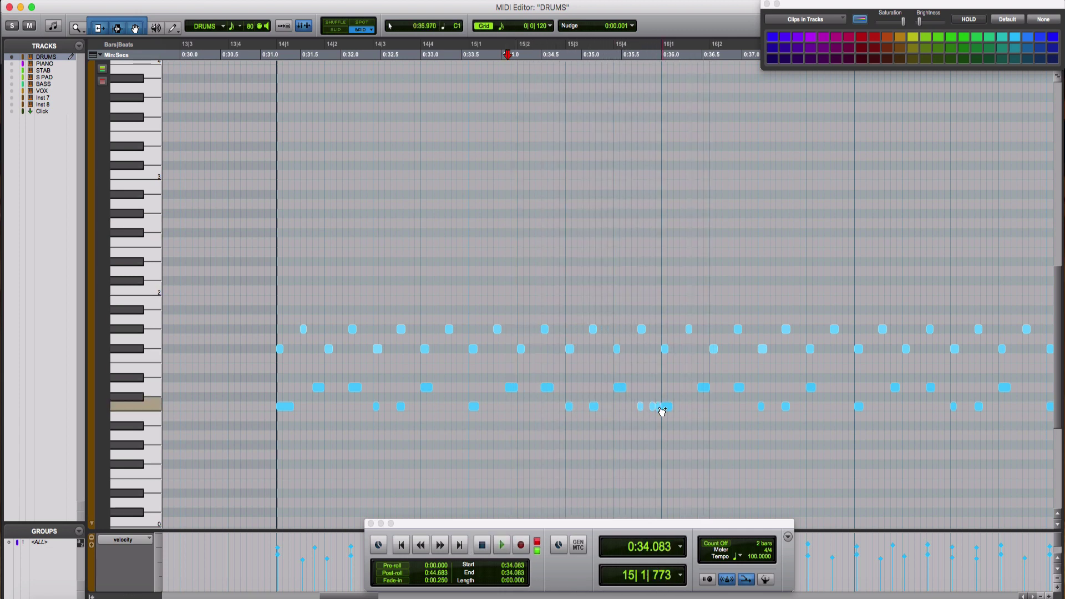
Complete the C1 kick roll leading into bar 16 with one more short note and play it back
click(588, 246)
key(space)
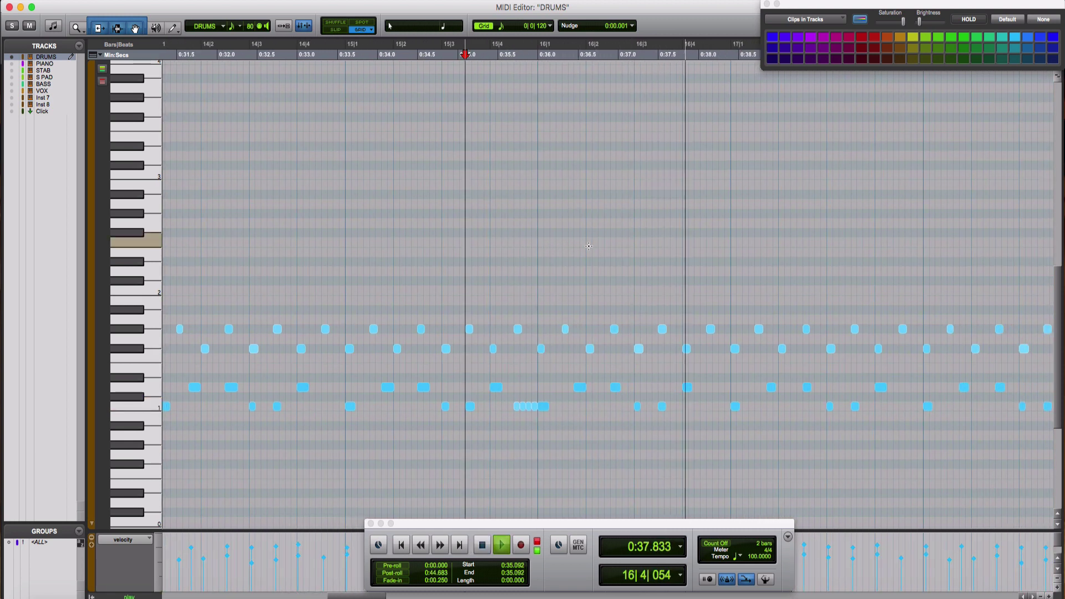
key(space)
key(space)
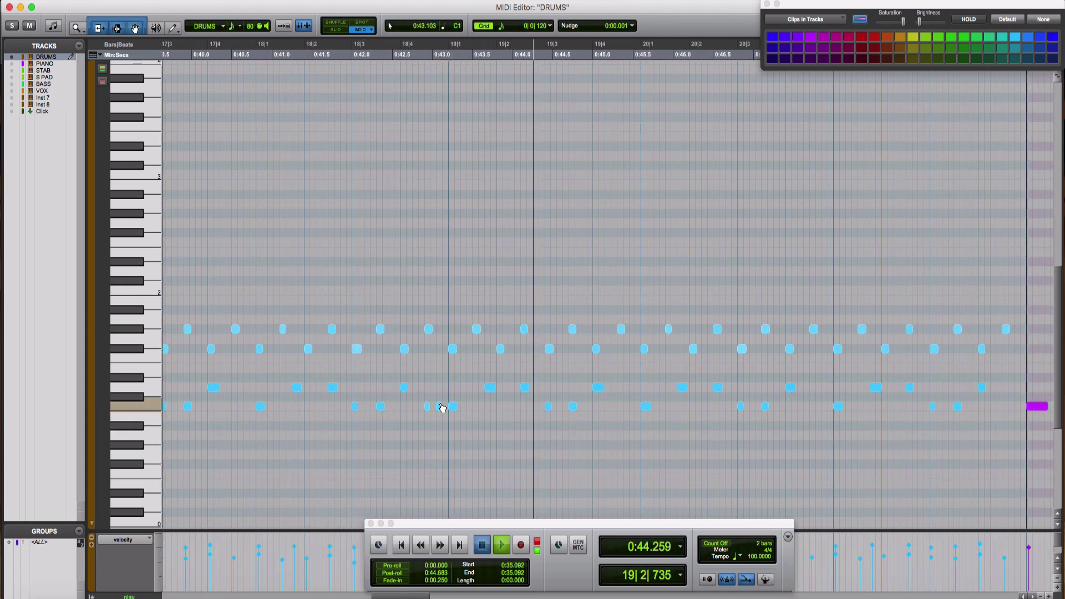
Build a matching roll of short C1 kick notes leading into bar 19 and play it back
key(space)
click(439, 407)
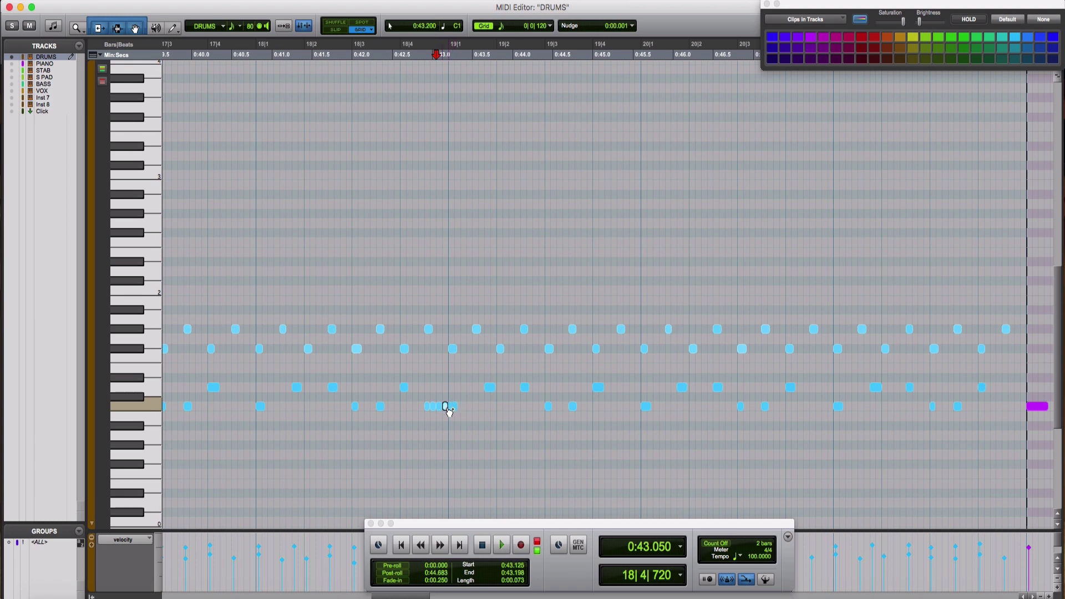
click(414, 393)
key(space)
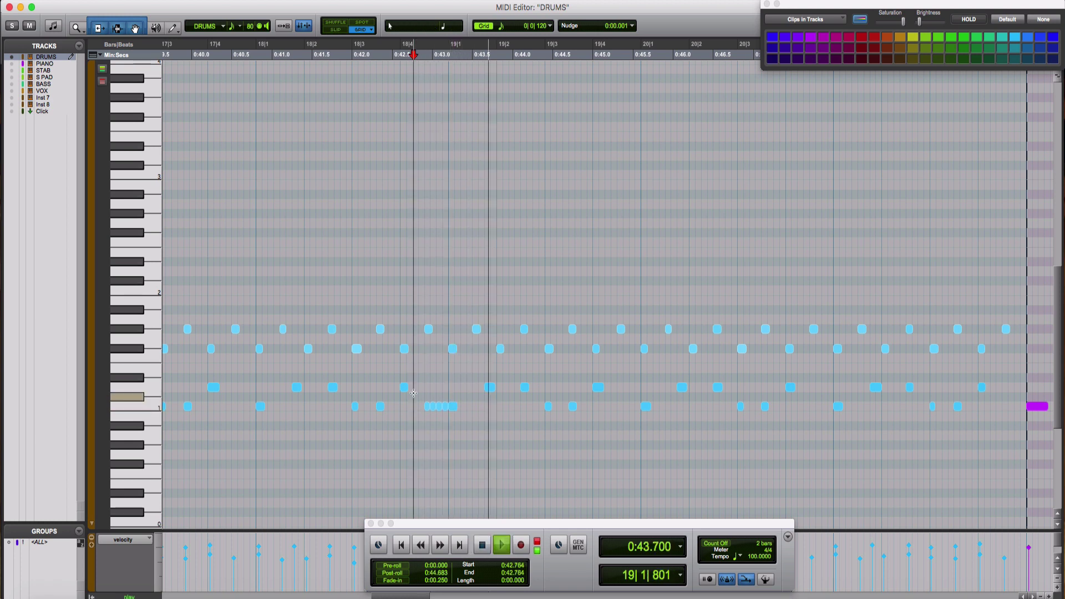
key(space)
key(space)
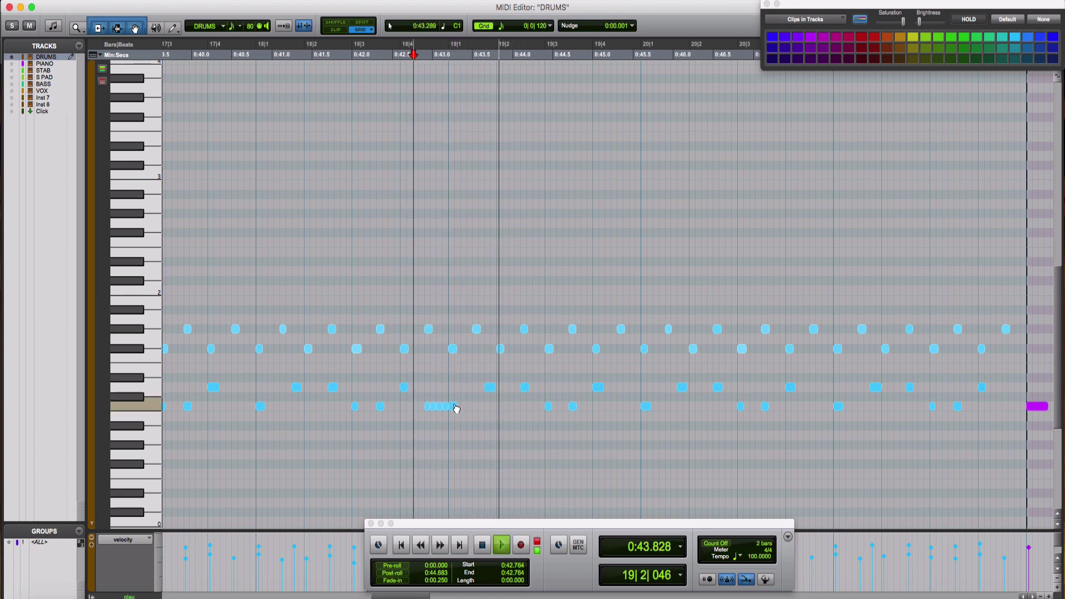
click(452, 407)
key(space)
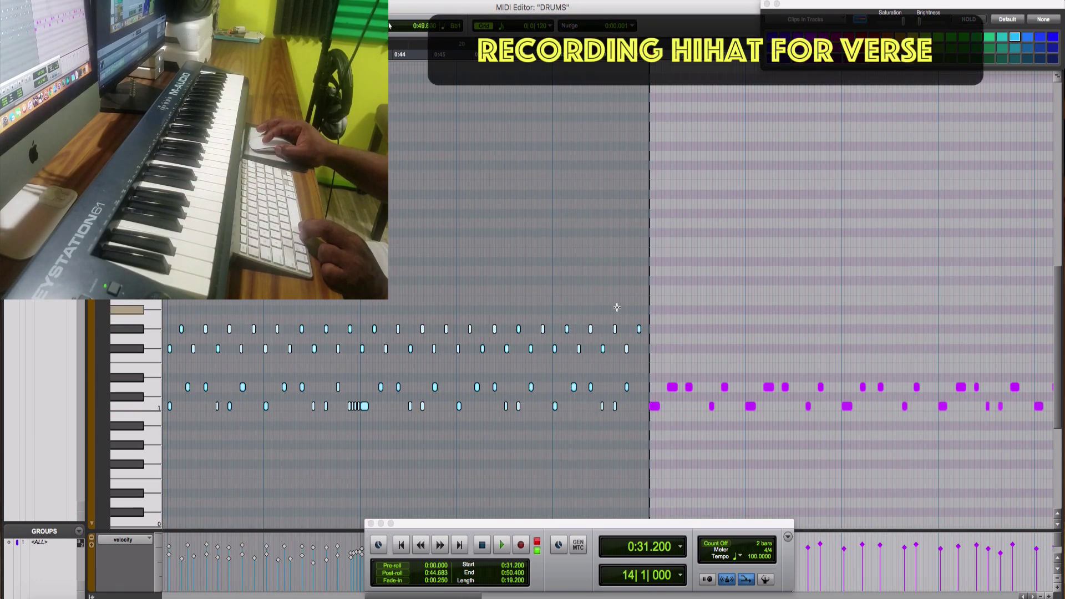
Record a hi-hat part on the DRUMS track for the purple verse, starting from 0:49.213
click(616, 307)
key(super+space)
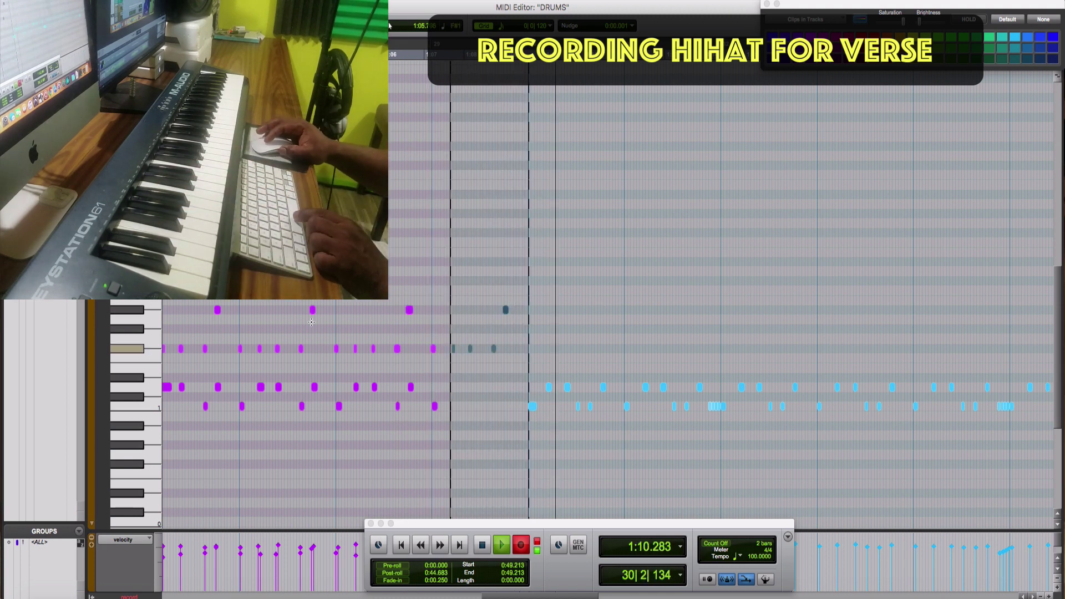
key(space)
Play back the verse from 1:03.825, return to the Edit window and lower the Impact - Glassy clip gain to -4.6 dB
click(311, 322)
key(space)
key(super+equal)
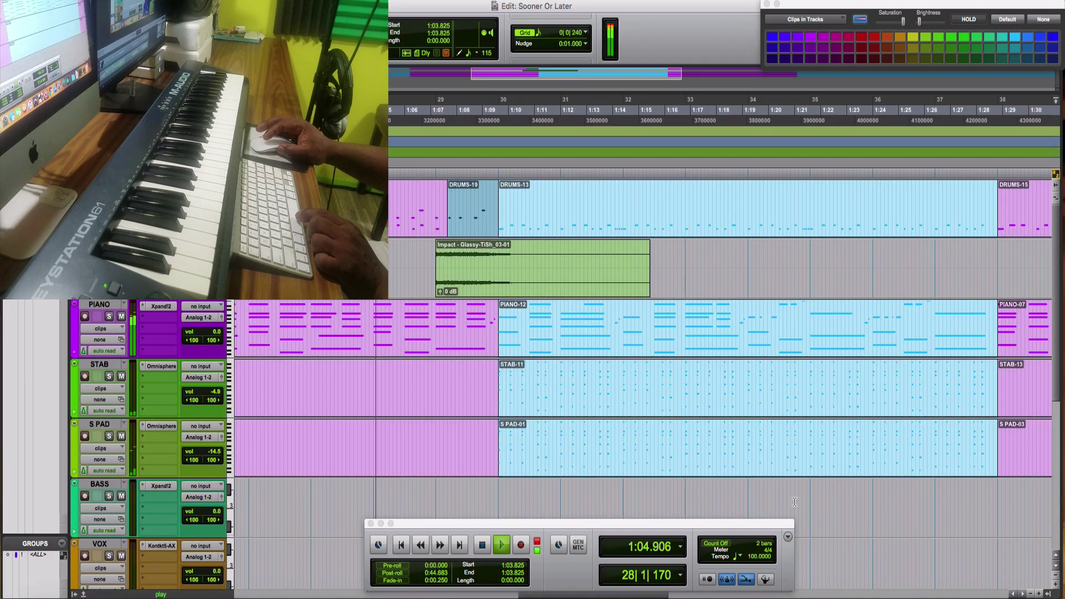
drag(438, 293, 439, 296)
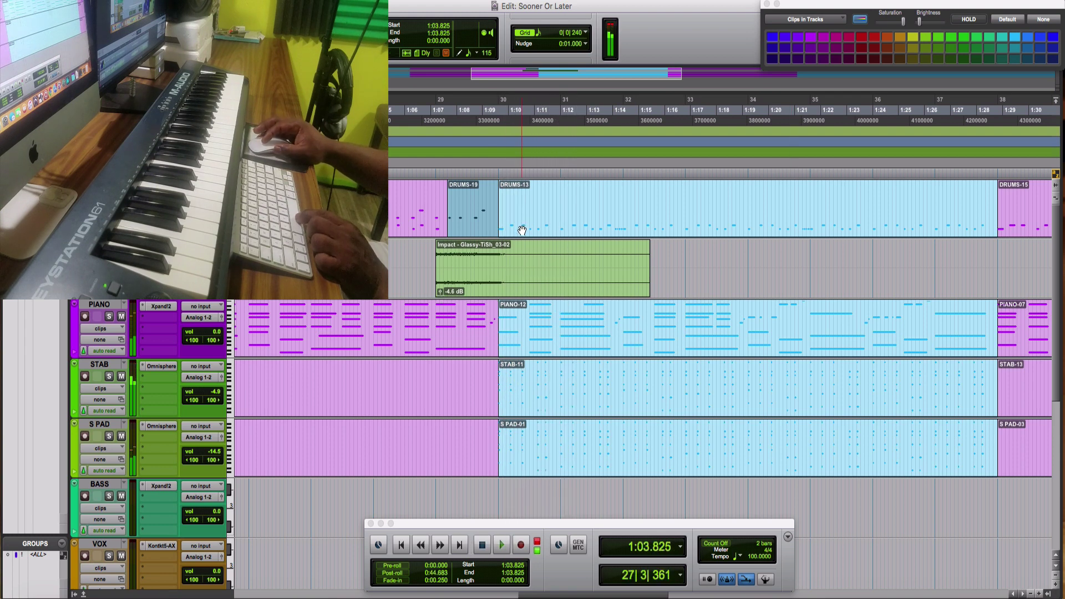
click(521, 230)
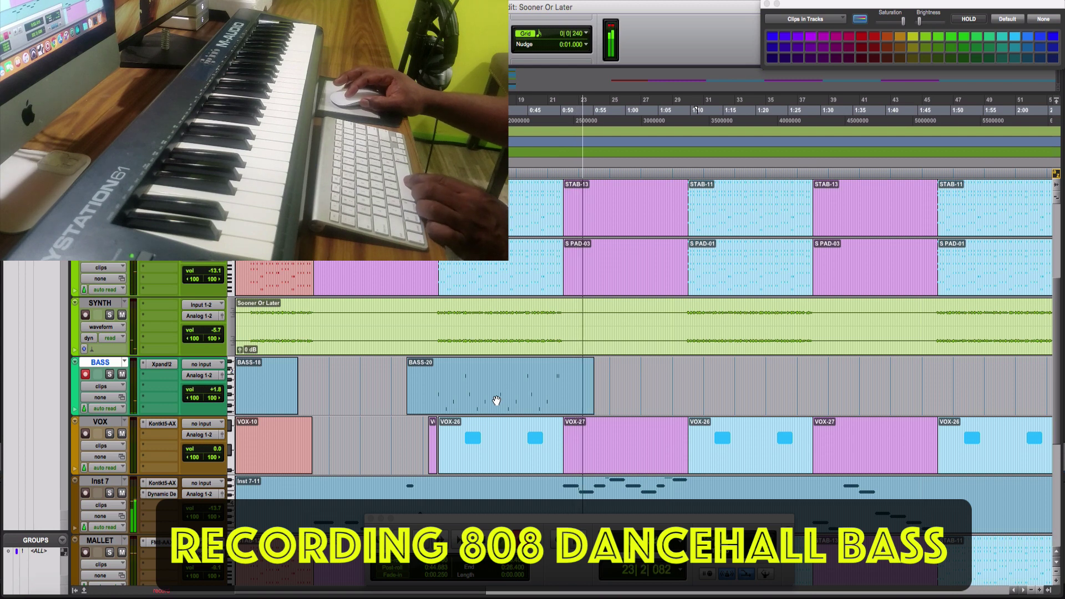
Stop the bass recording, quantize the new BASS track clip to 1/16 notes and play it back
key(space)
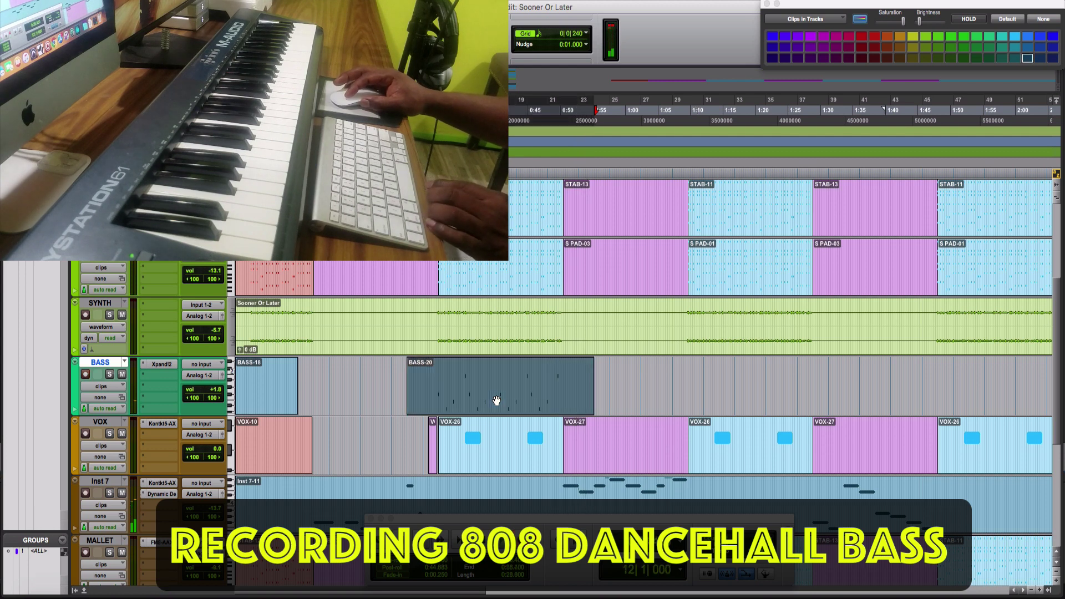
key(alt+0)
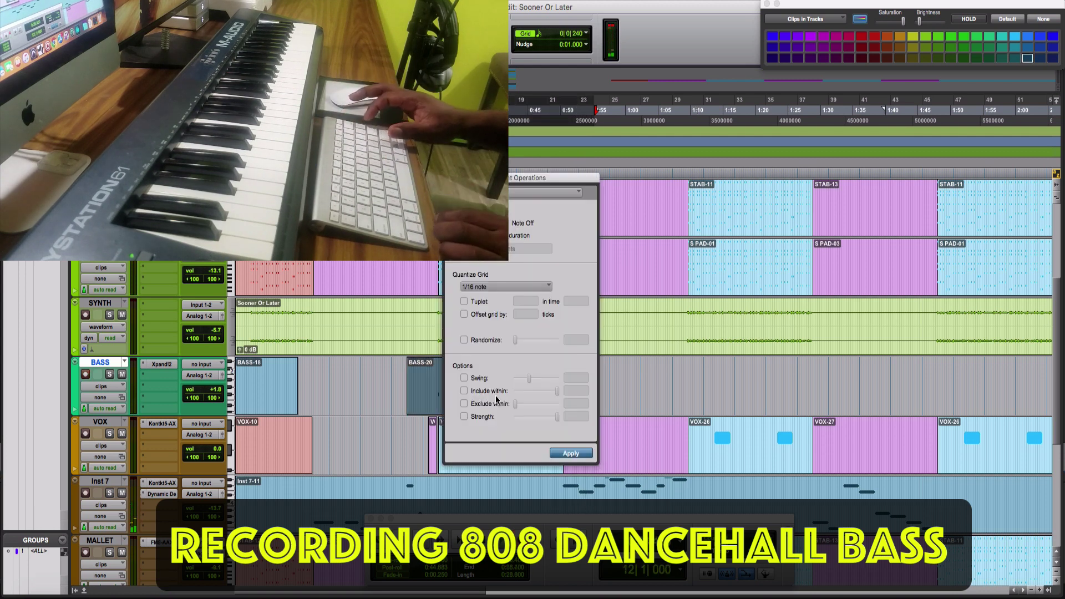
key(alt+0)
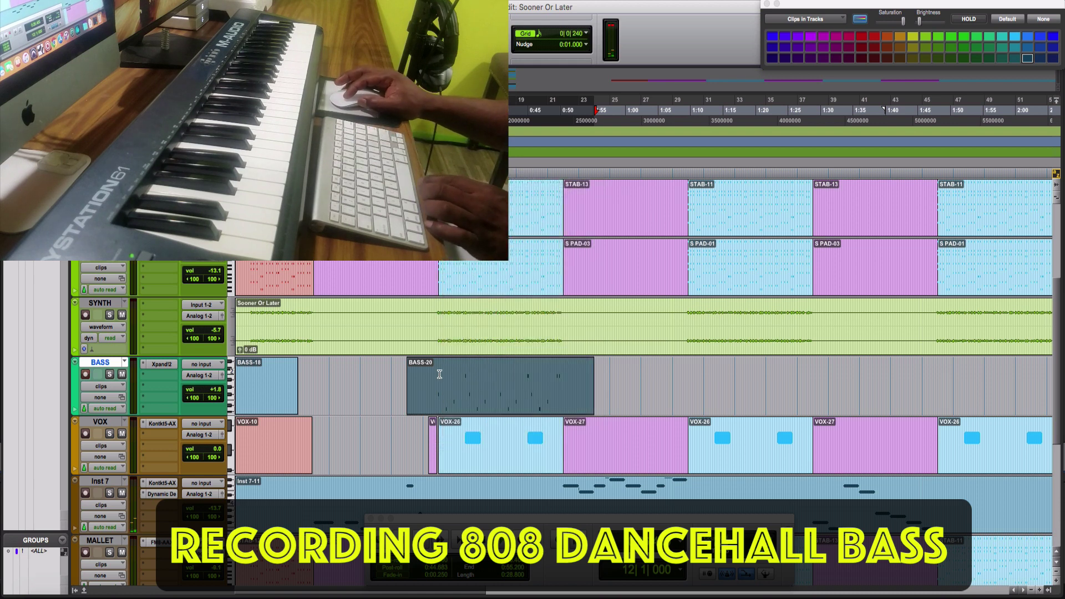
click(435, 375)
key(space)
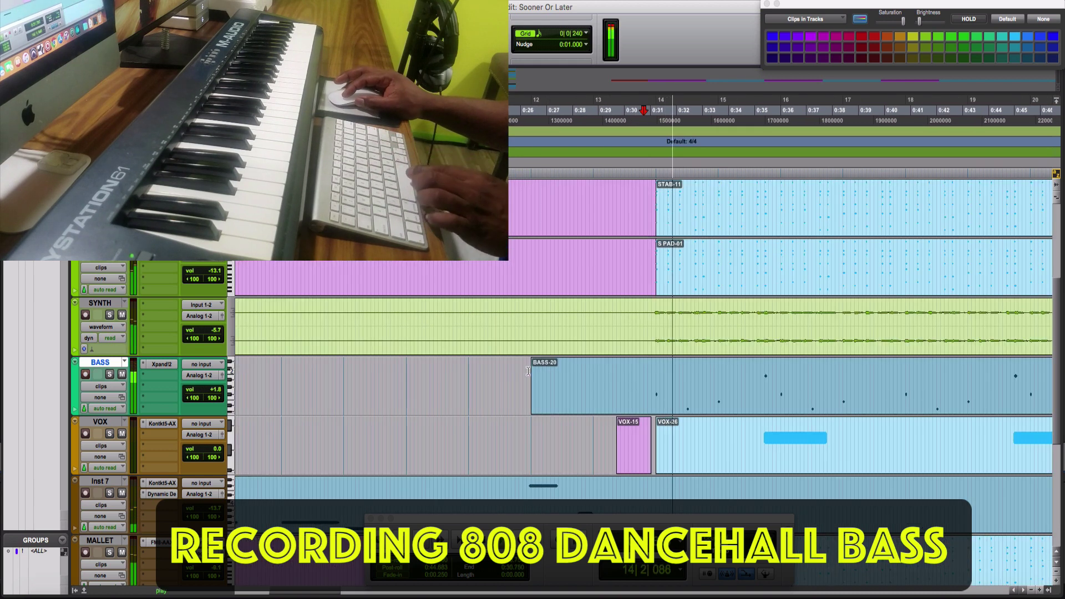
Separate the new bass clip at bar 14 and delete the empty piece before it
click(655, 370)
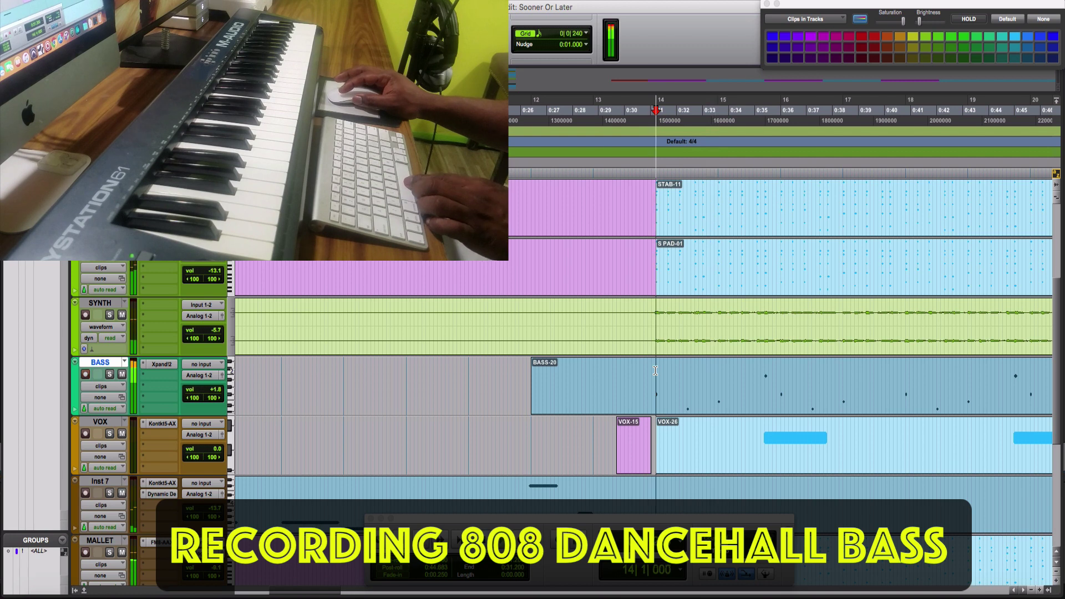
key(b)
click(617, 404)
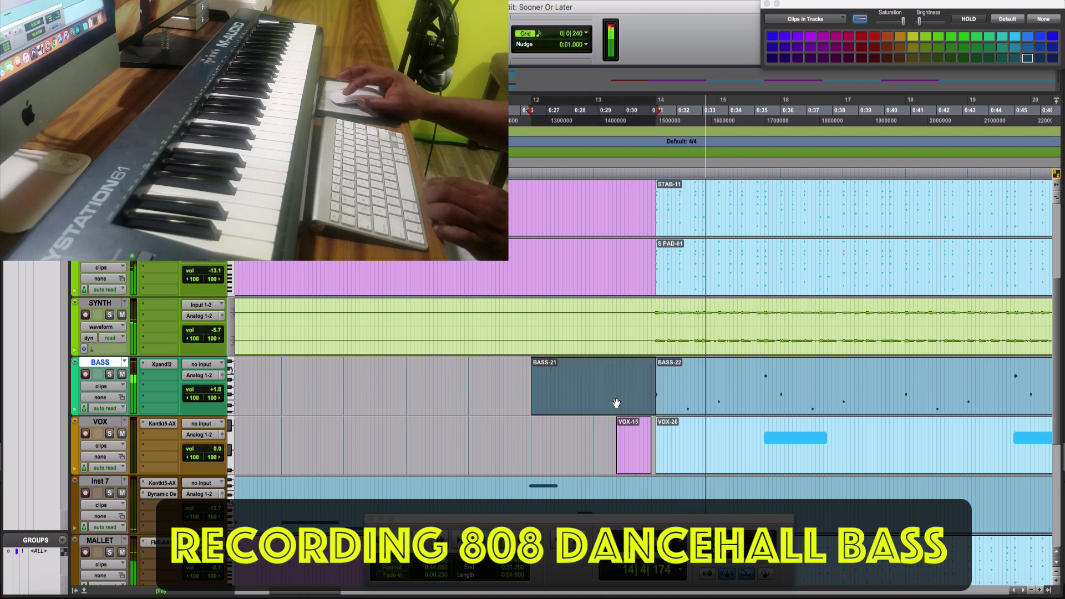
key(Delete)
Separate the bass clip at bar 22, delete the excess after it and color the remaining clip light blue
scroll(614, 402, right, 10)
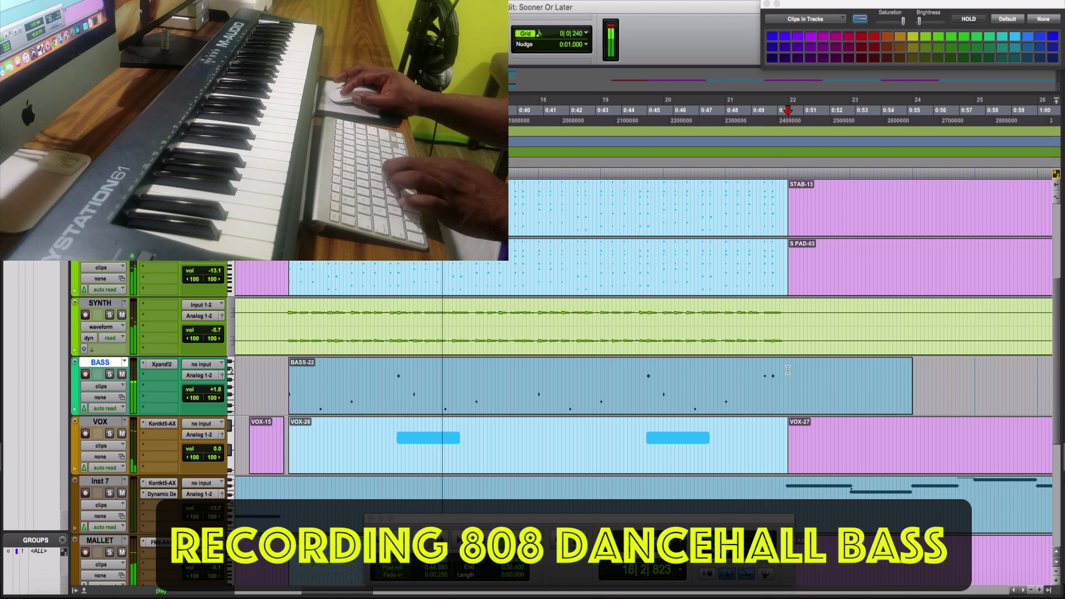
key(b)
key(r)
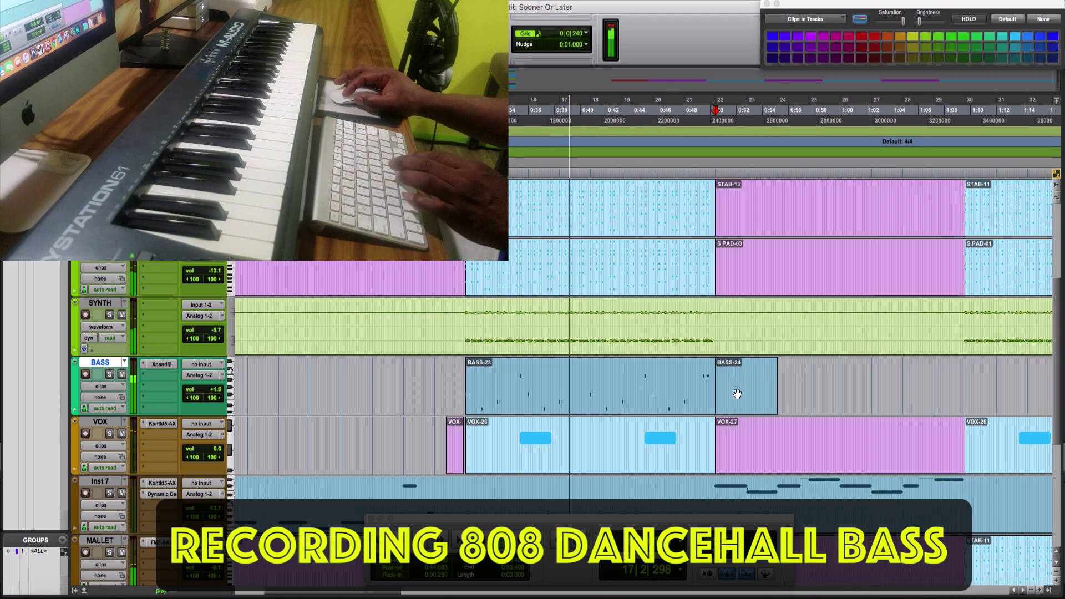
click(736, 393)
key(Delete)
click(701, 390)
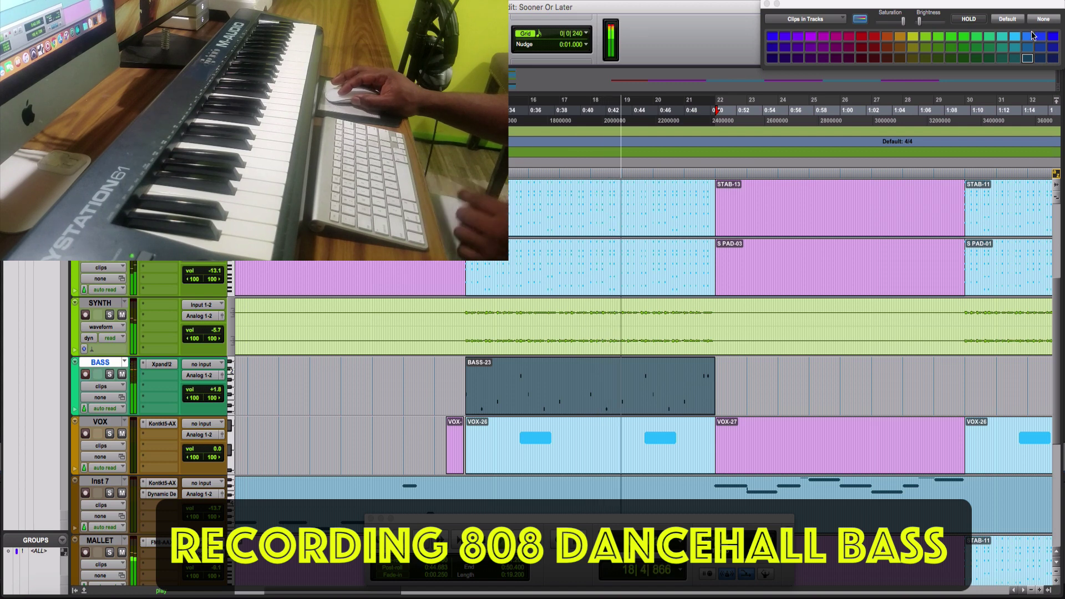
click(1014, 40)
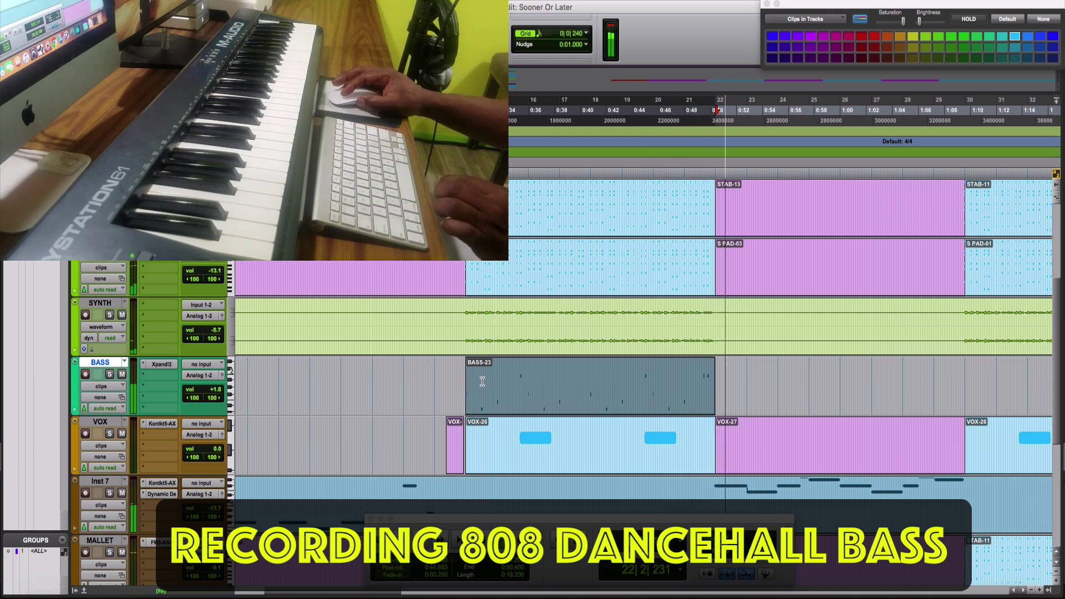
Record a bass take on the BASS track for the second blue chorus, starting from 1:07.500
scroll(482, 381, right, 10)
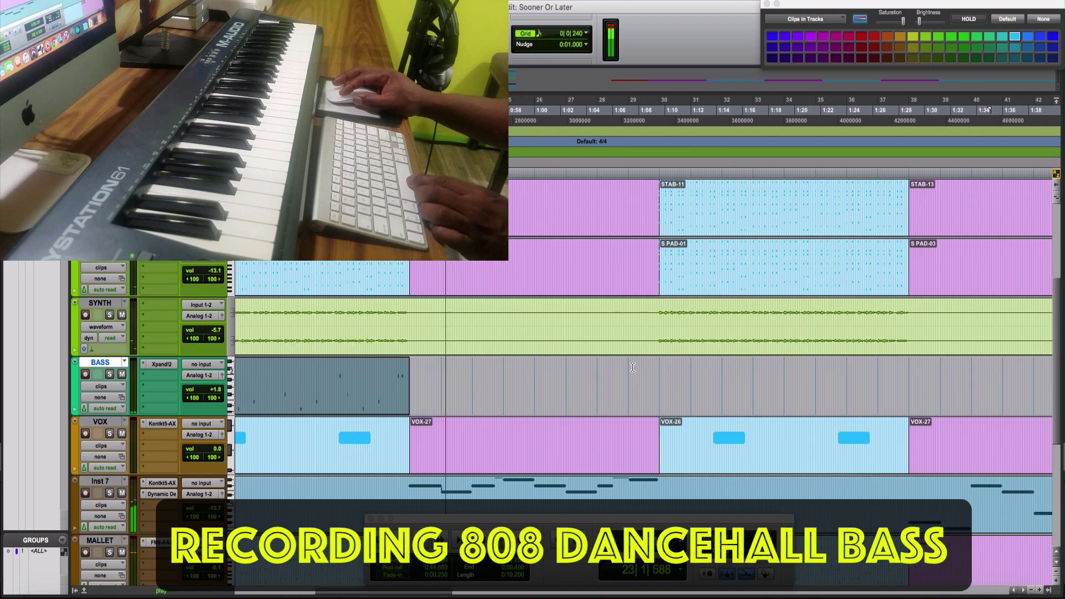
click(632, 367)
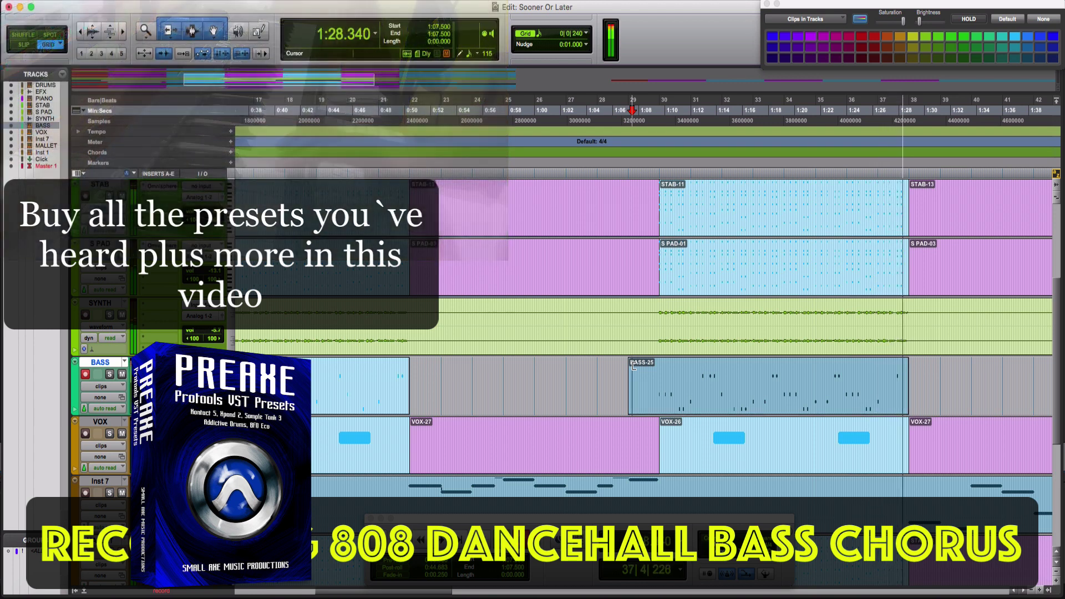
click(688, 408)
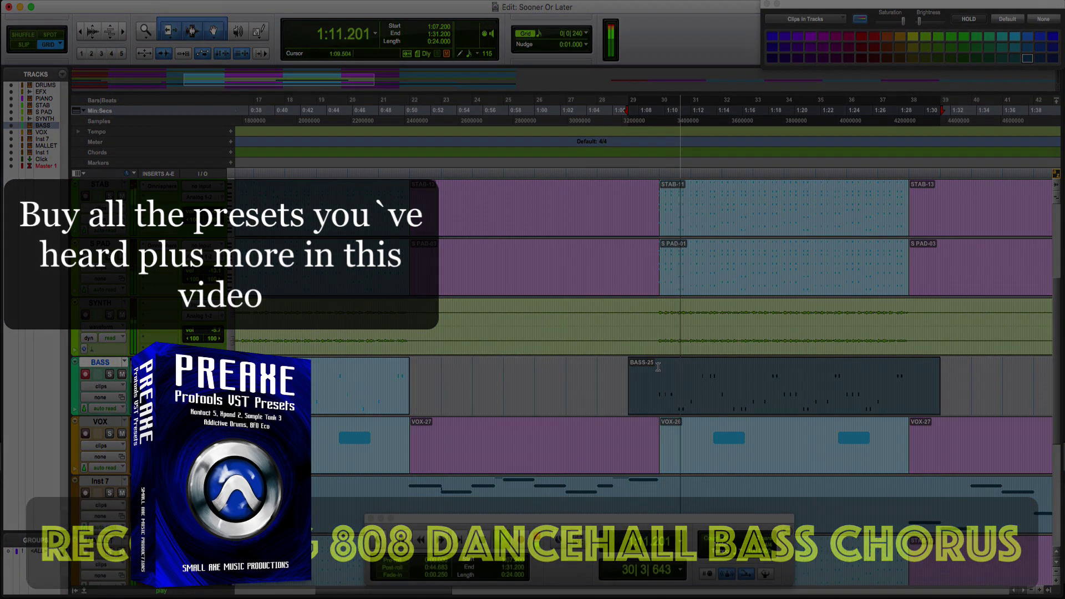
click(658, 366)
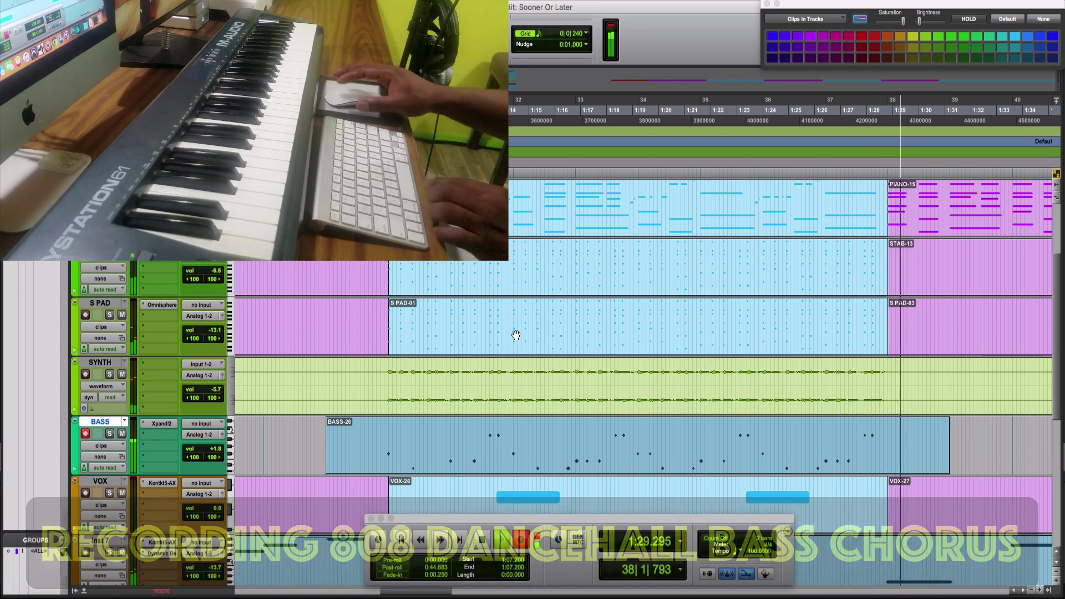
Stop recording the new chorus bass take that starts at 1:07.200 and quantize its clip to 1/16 notes
key(space)
key(space)
click(537, 444)
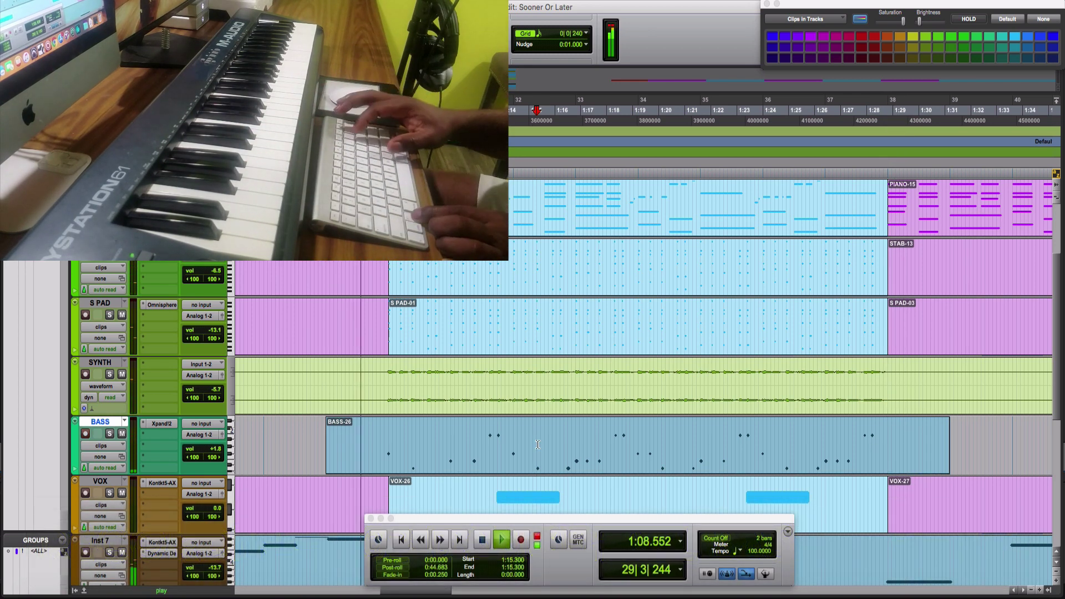
key(alt+0)
key(Escape)
click(538, 460)
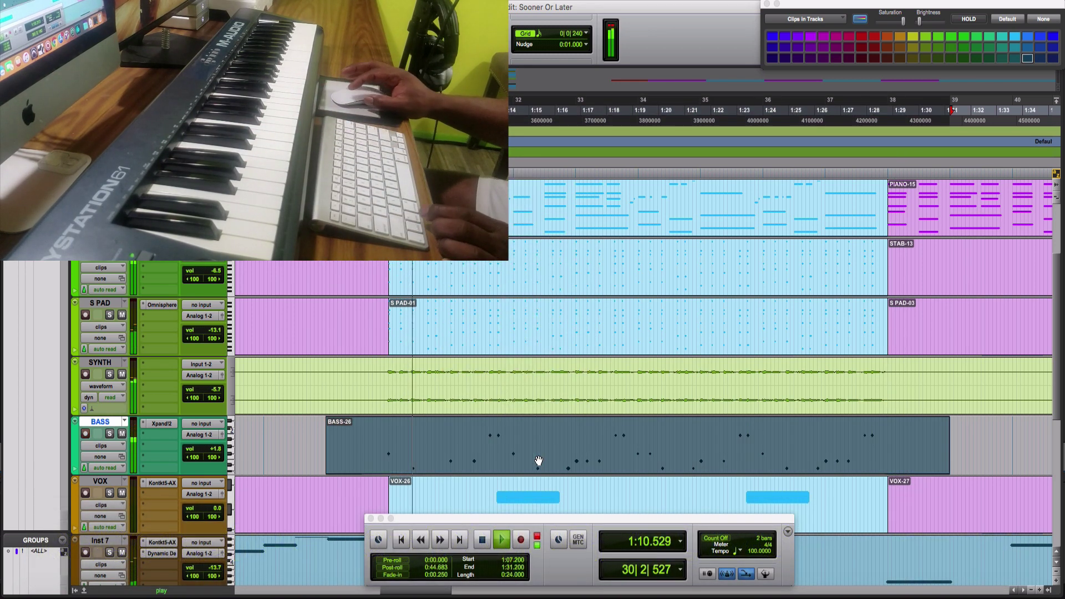
key(alt+0)
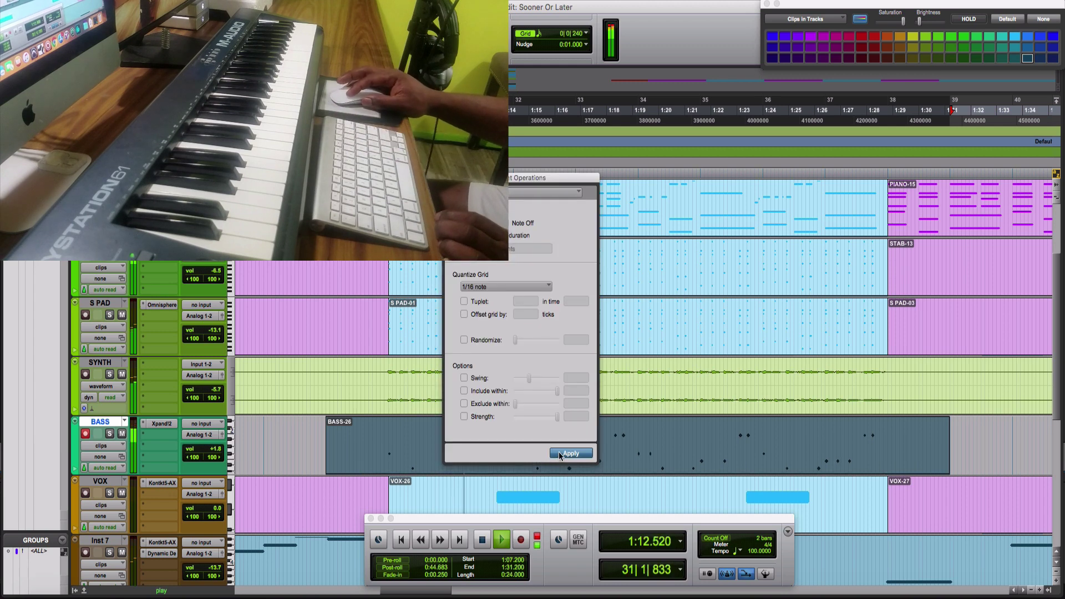
key(Escape)
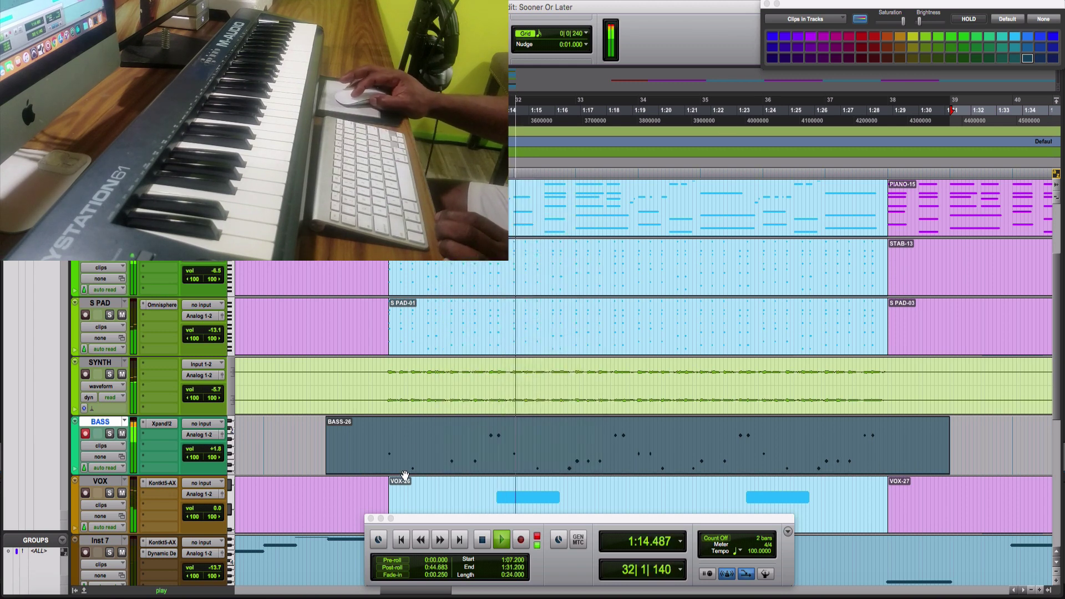
Separate the chorus bass clip from 1:09.600 to 1:28.800 and color that section light blue
drag(389, 428, 887, 437)
key(super+e)
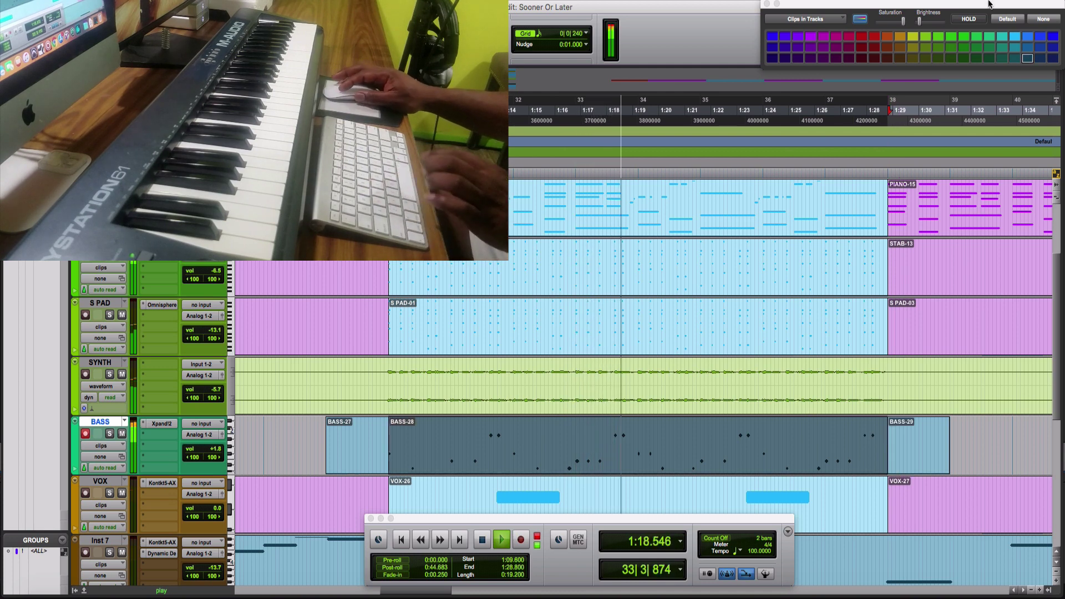
click(990, 37)
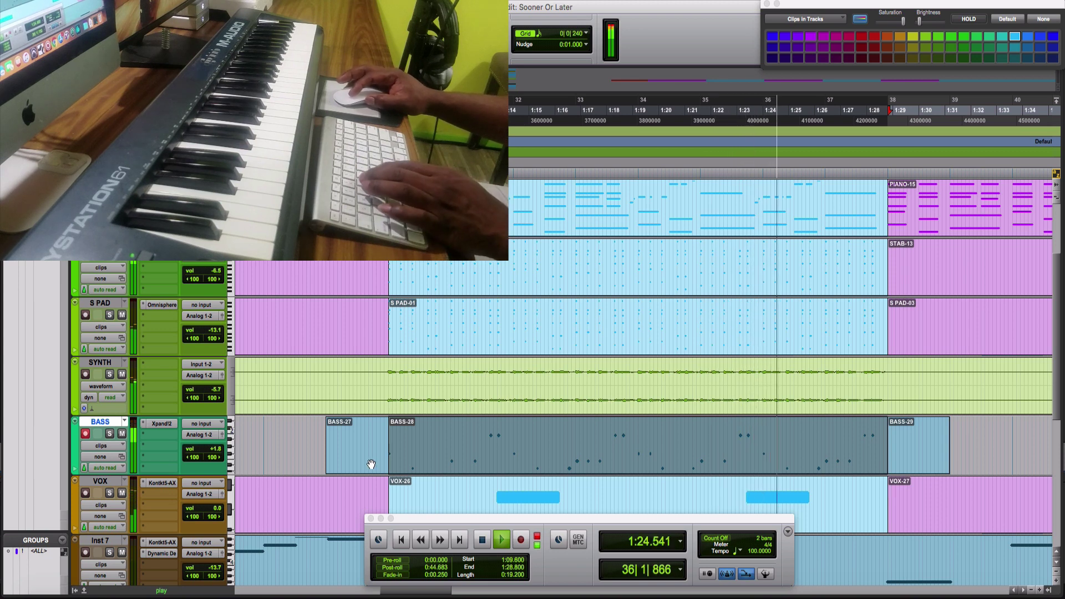
Record a bass part on the BASS track for the purple section after the second chorus, starting from 41|2|720
key(super+bracketleft)
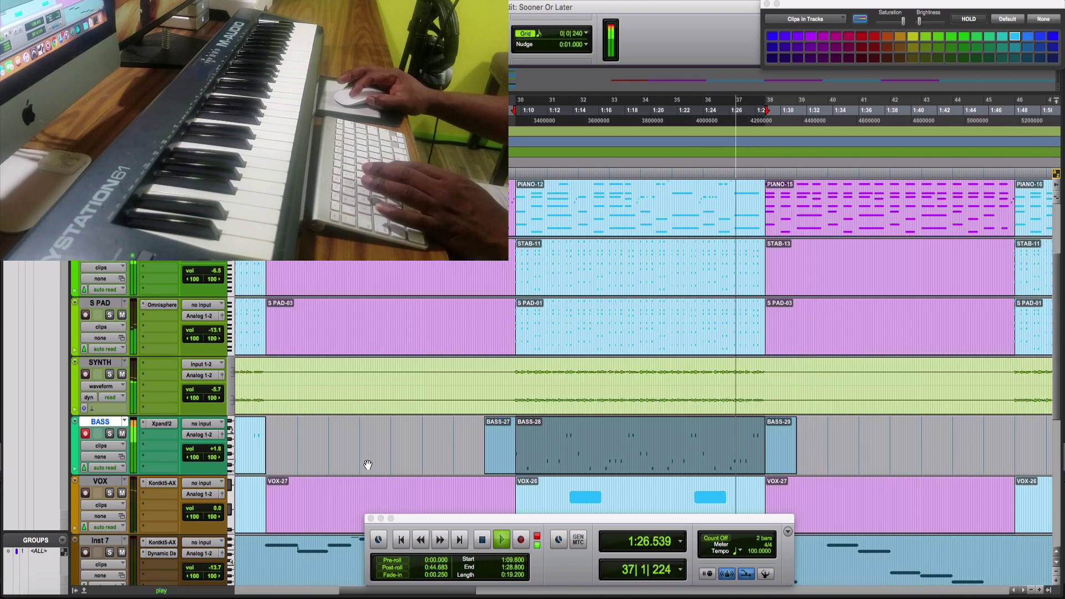
key(super+bracketleft)
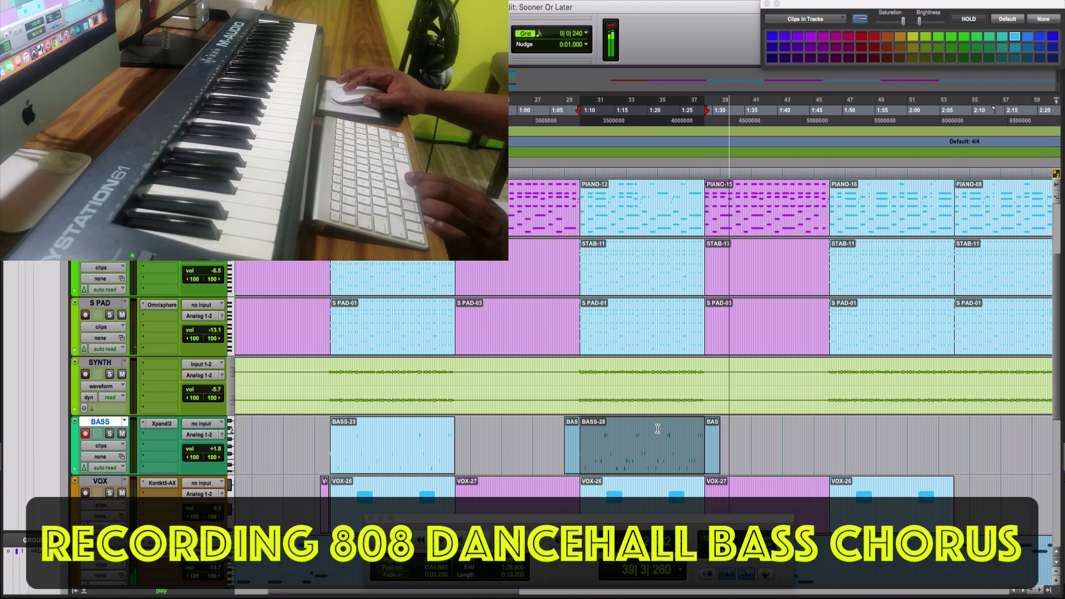
scroll(658, 428, right, 5)
scroll(658, 428, up, 3)
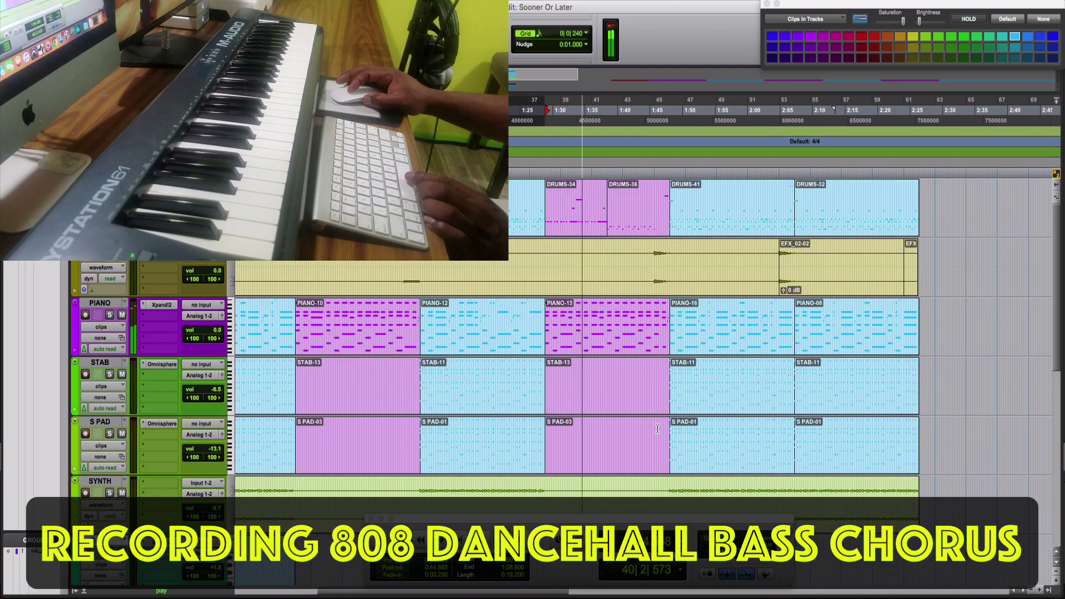
click(600, 315)
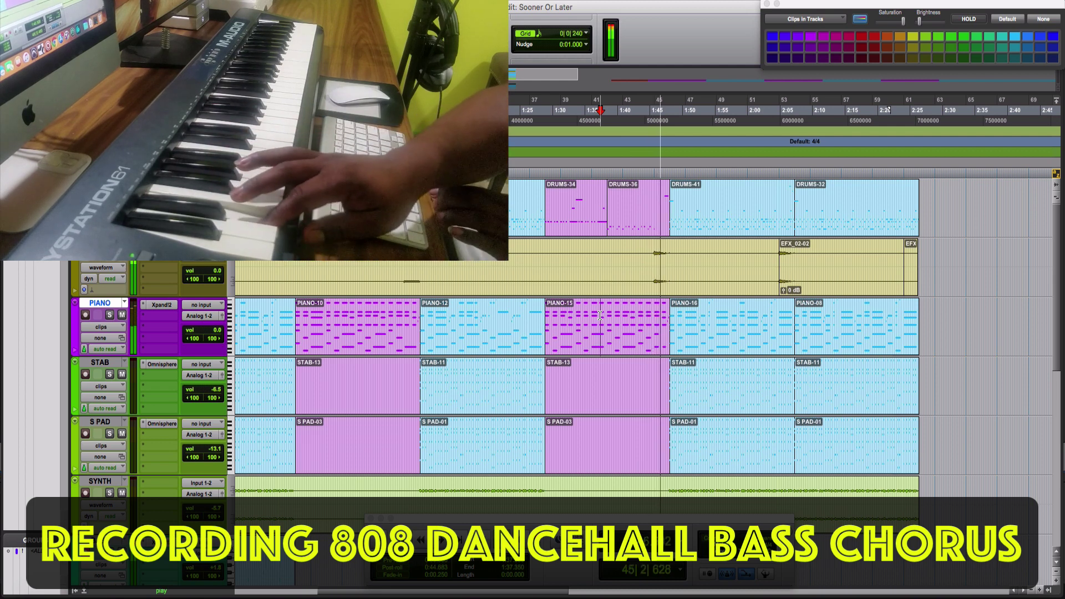
key(space)
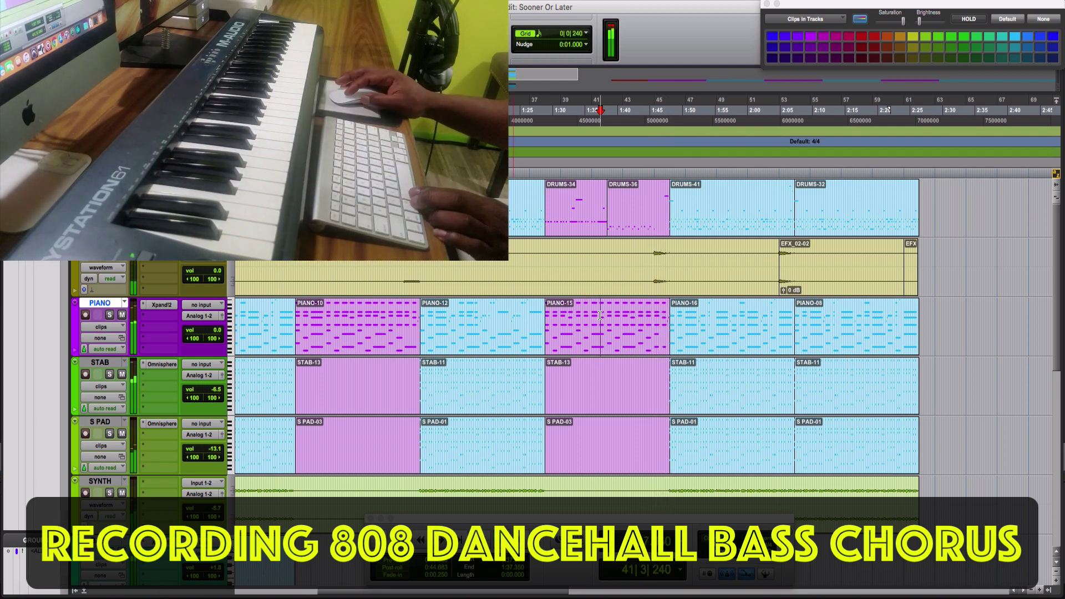
scroll(598, 316, down, 5)
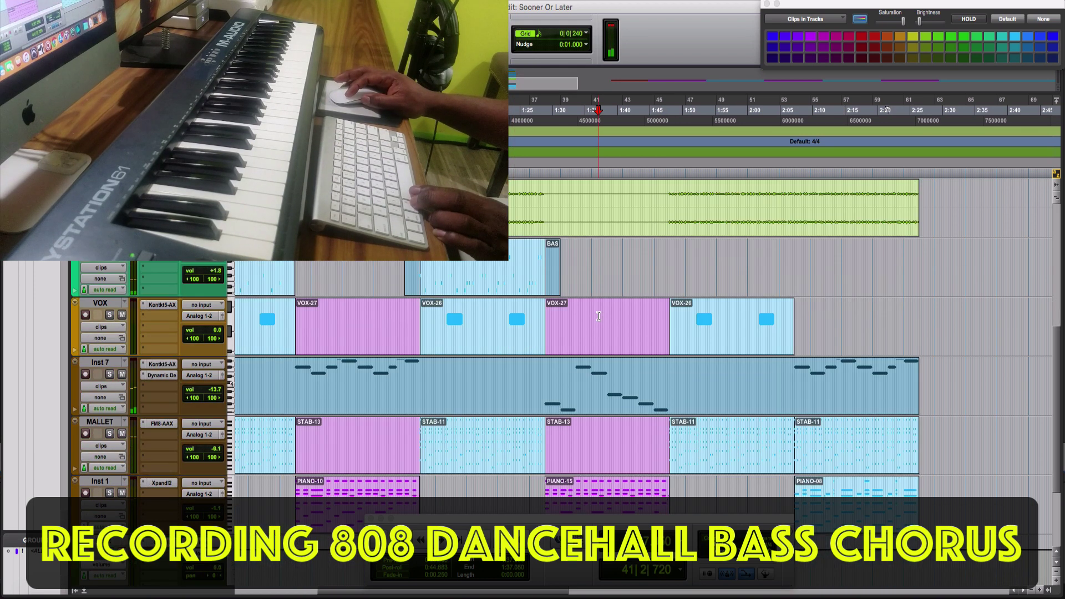
key(super+space)
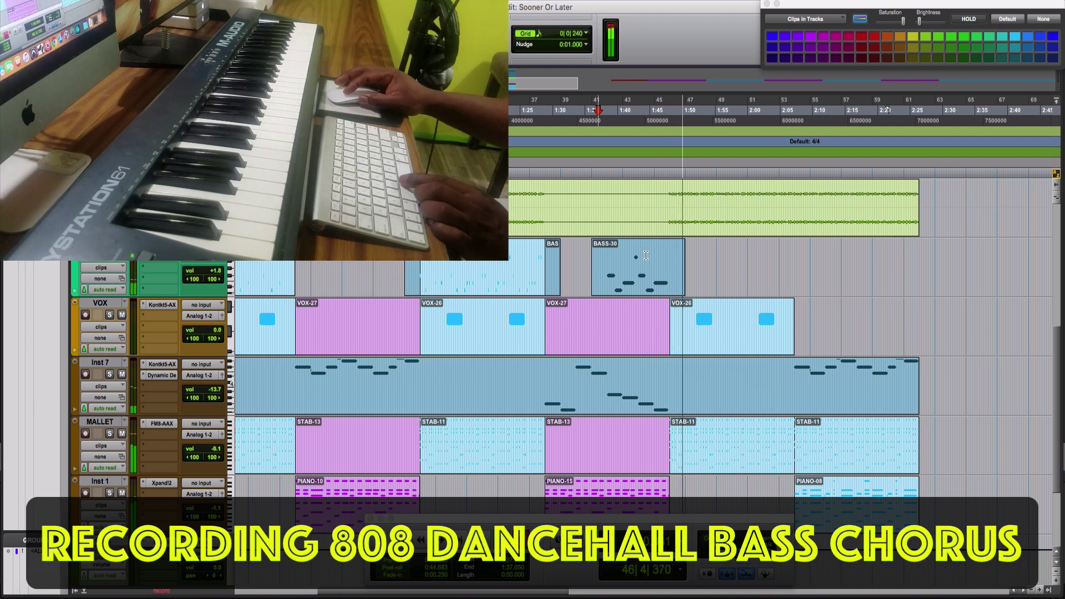
key(space)
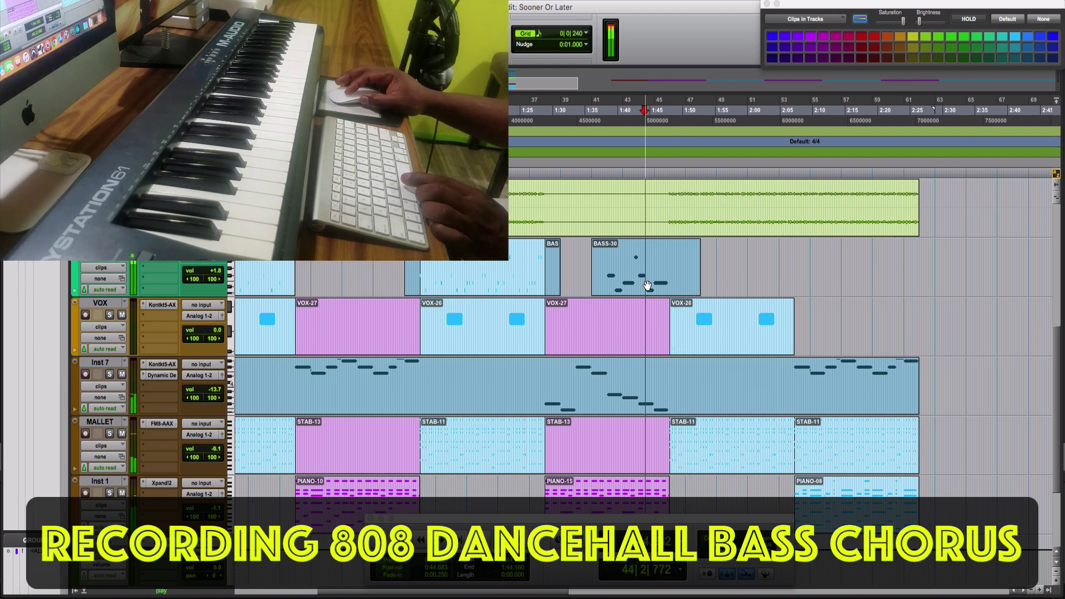
Quantize the newly recorded bass clip in the purple section and stop playback
click(646, 280)
key(alt+0)
key(Escape)
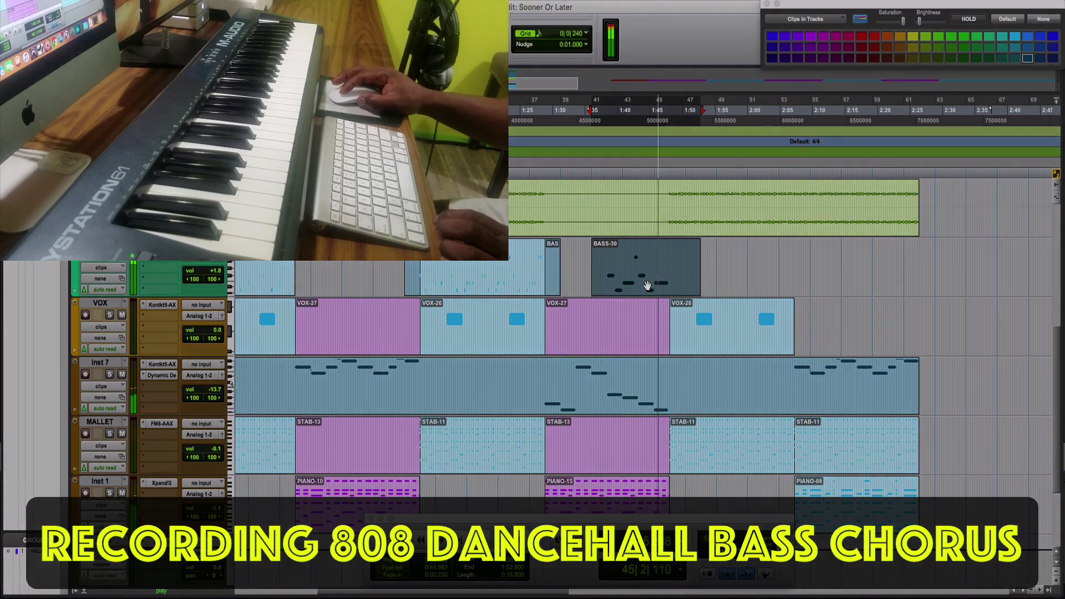
key(space)
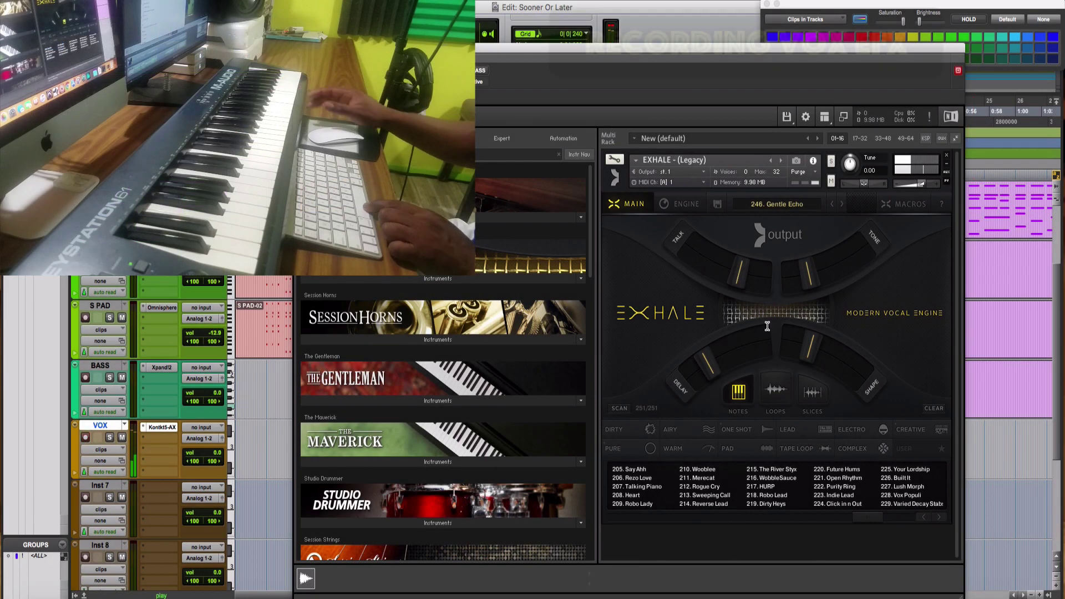
Close the EXHALE instrument window and record a vocal effect part on the VOX track from 0:10.800
key(super+w)
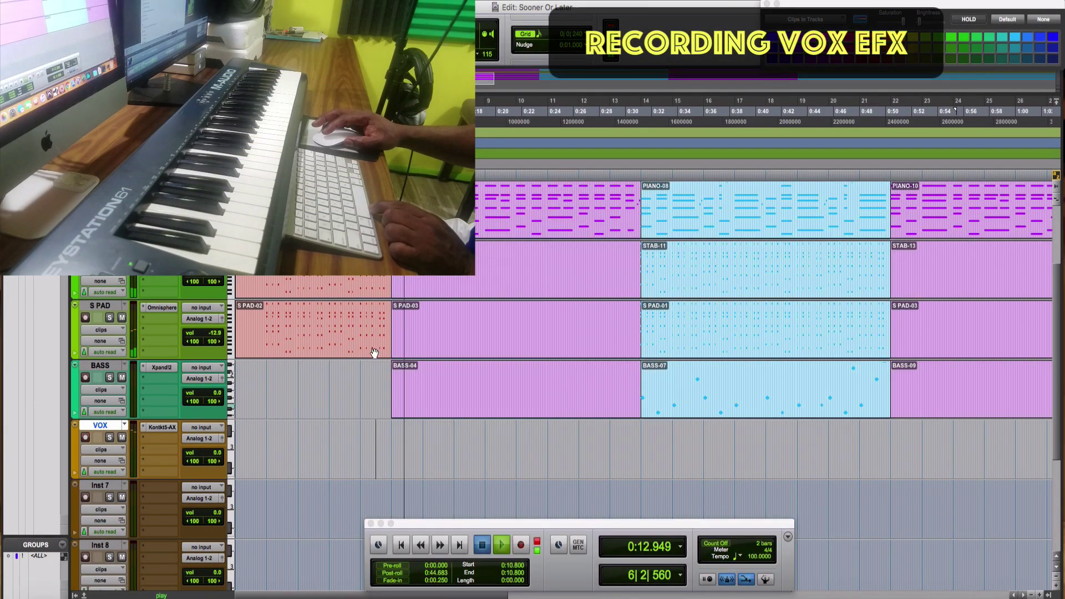
key(space)
key(super+space)
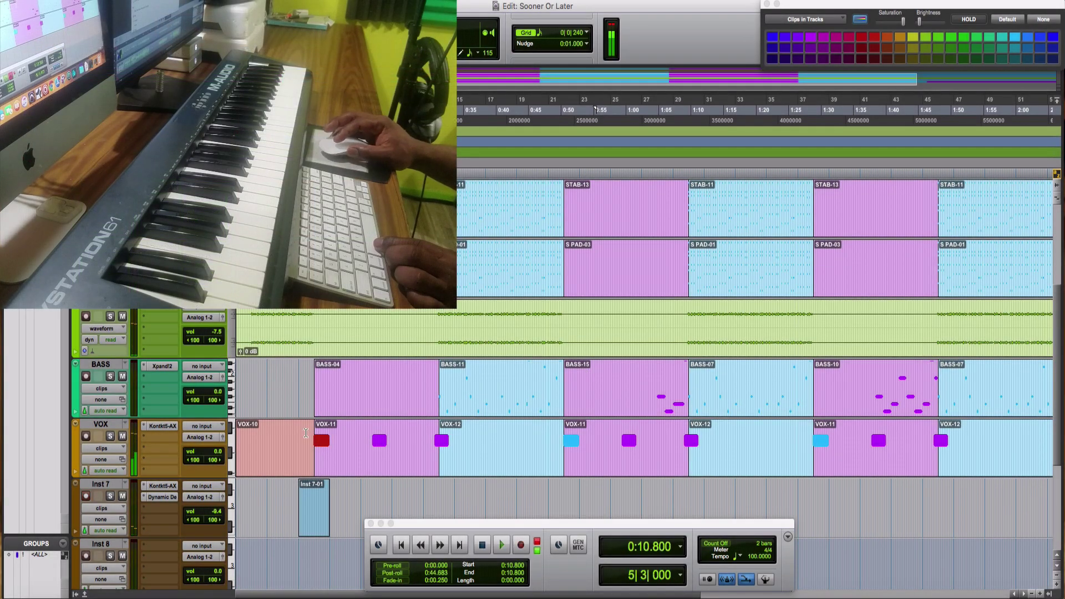
Record a vocal effect part for the verse on the Inst 7 track, starting from 0:09.600
click(306, 432)
key(space)
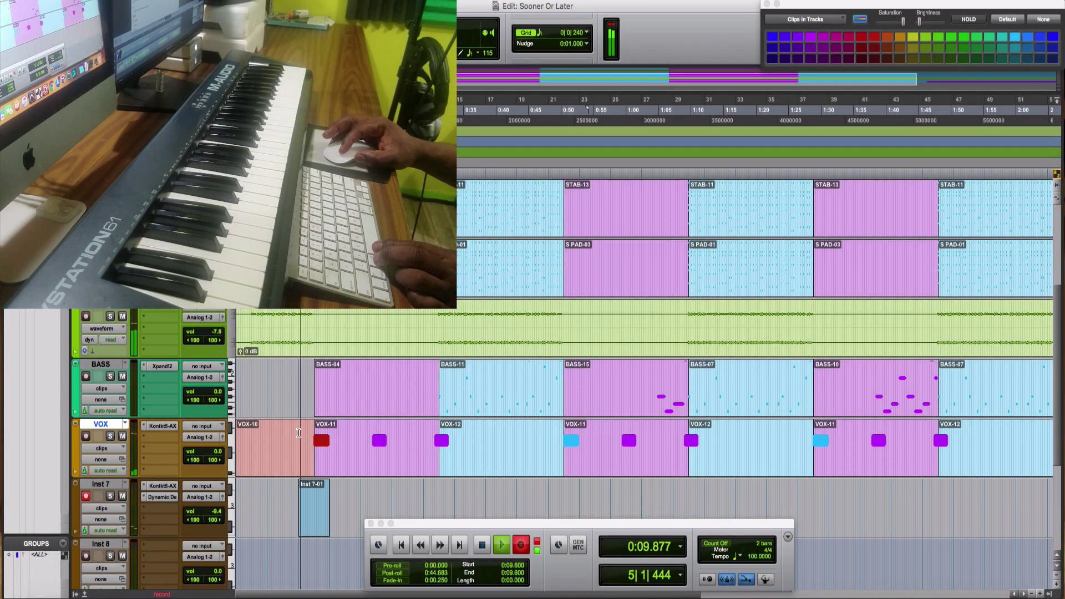
key(super+bracketright)
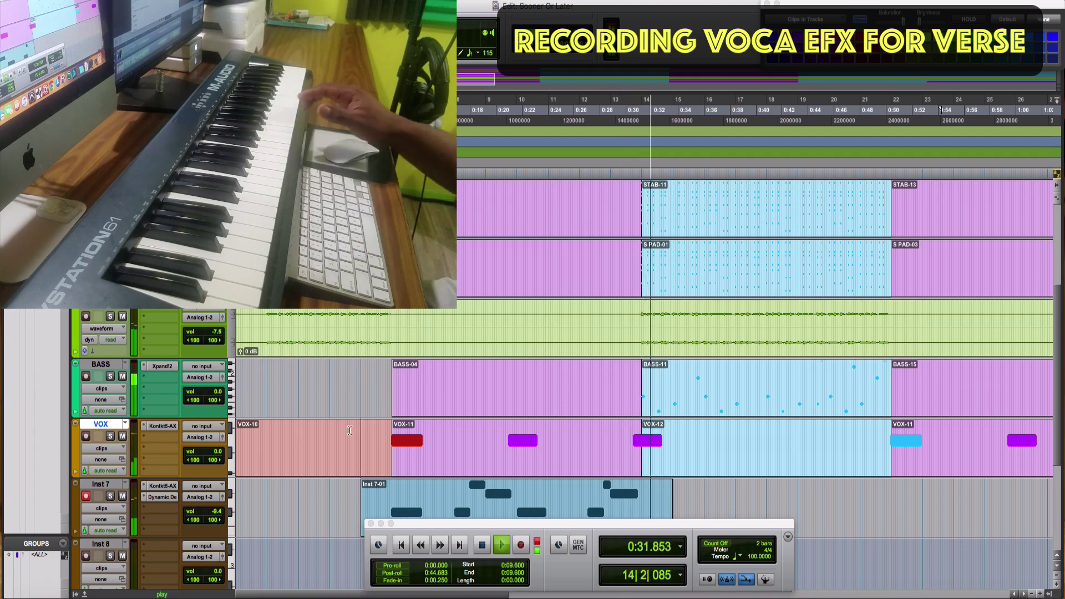
Record another verse vocal effect part on the Inst 7 track, starting from 0:48.000
scroll(349, 431, down, 5)
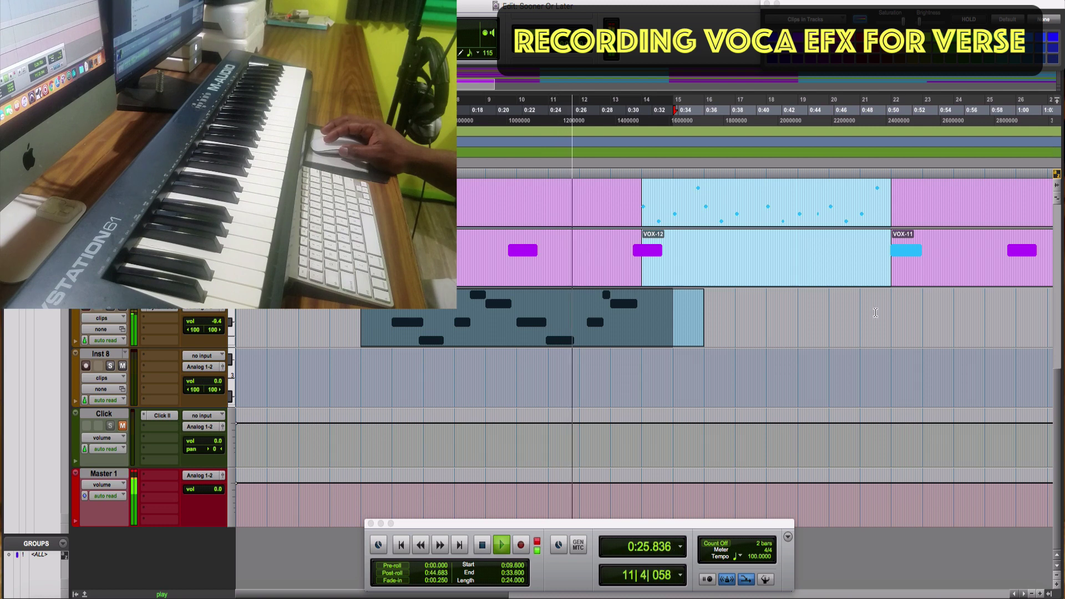
scroll(875, 313, right, 5)
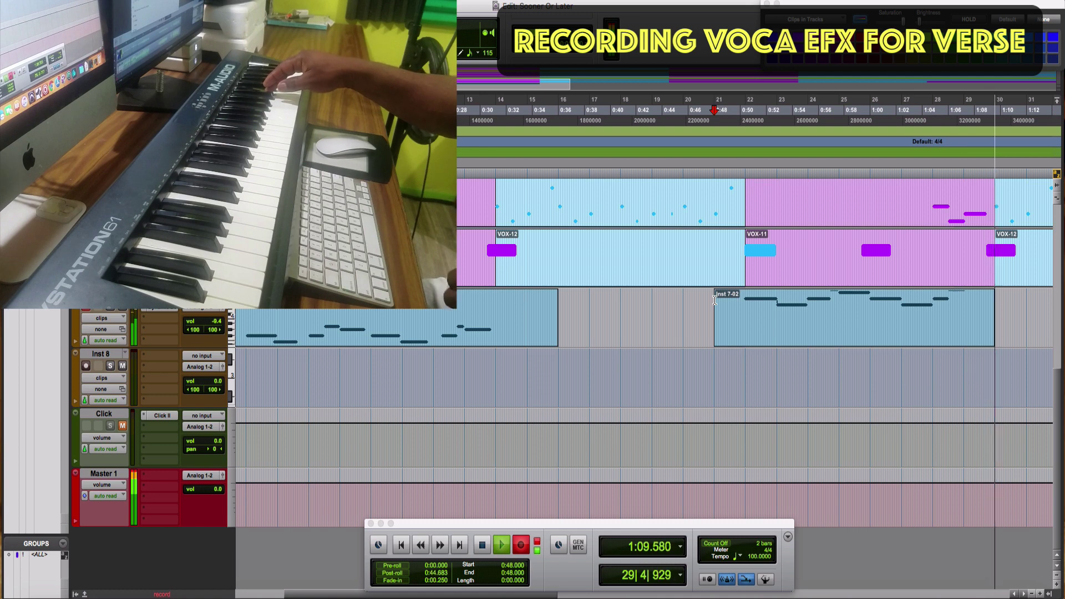
click(846, 338)
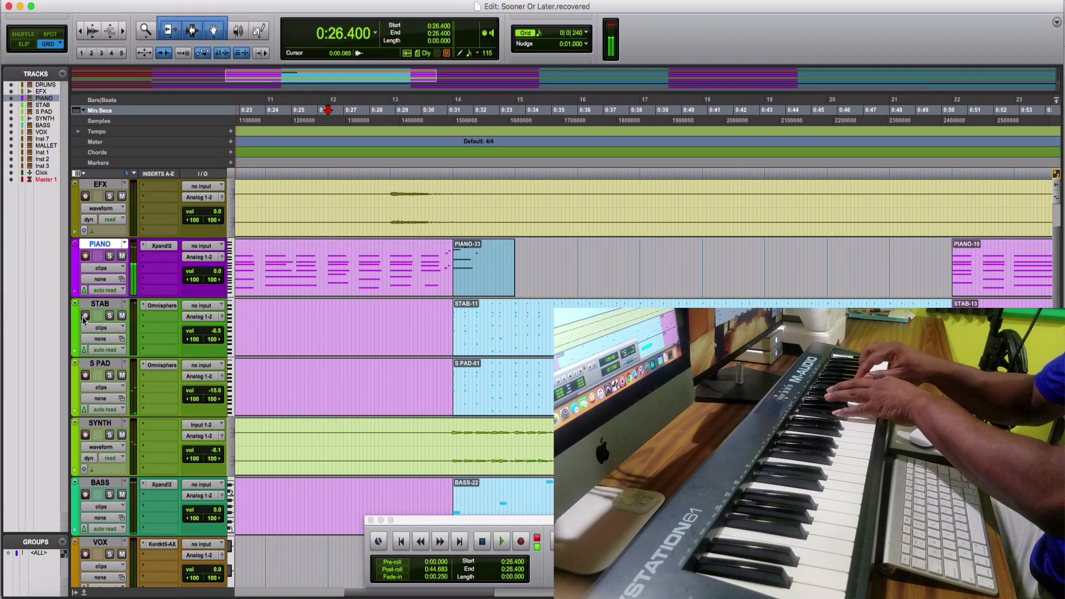
Undo the short piano take and record the piano hook on the PIANO track, starting playback from 0:26.400
key(super+z)
key(super+space)
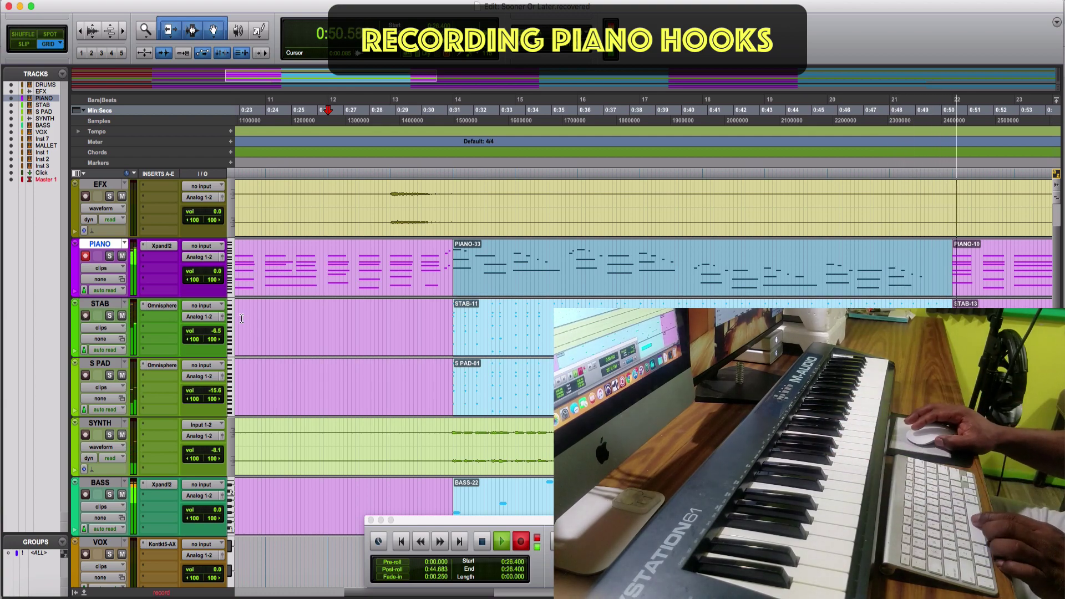
key(space)
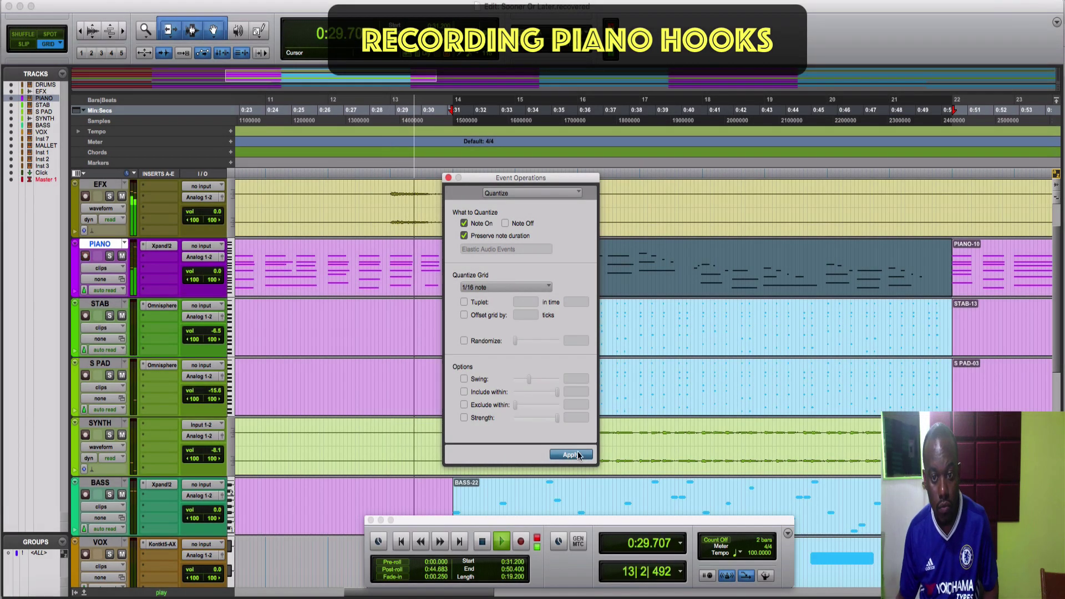
Finish quantizing the piano hook to 1/16 notes, and select the PIANO clip junction from 0:29.850 to 0:33.000 for quantizing
click(448, 178)
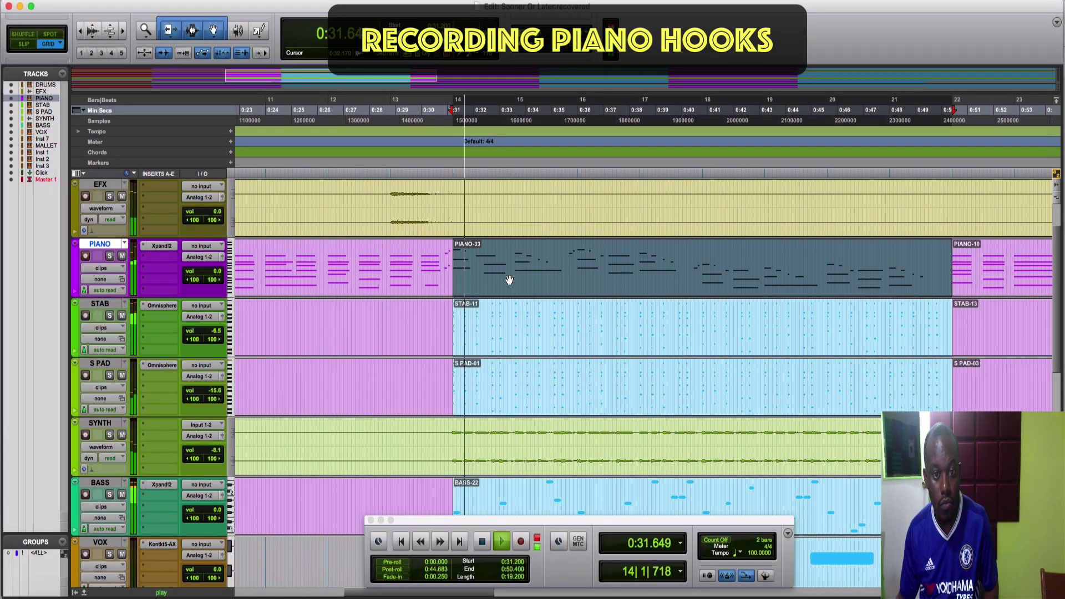
drag(420, 256, 499, 267)
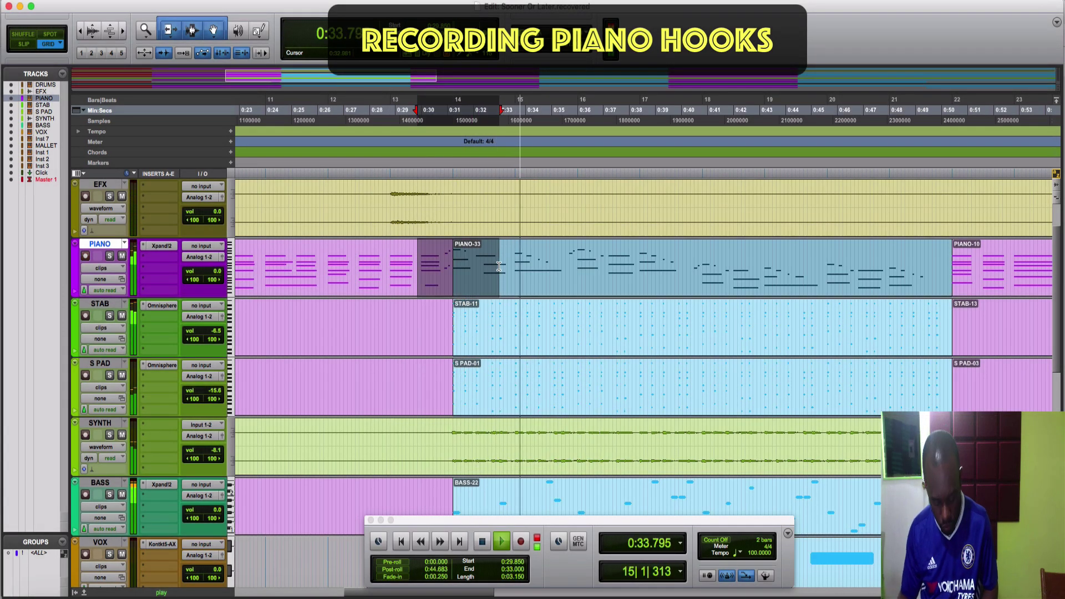
key(alt+0)
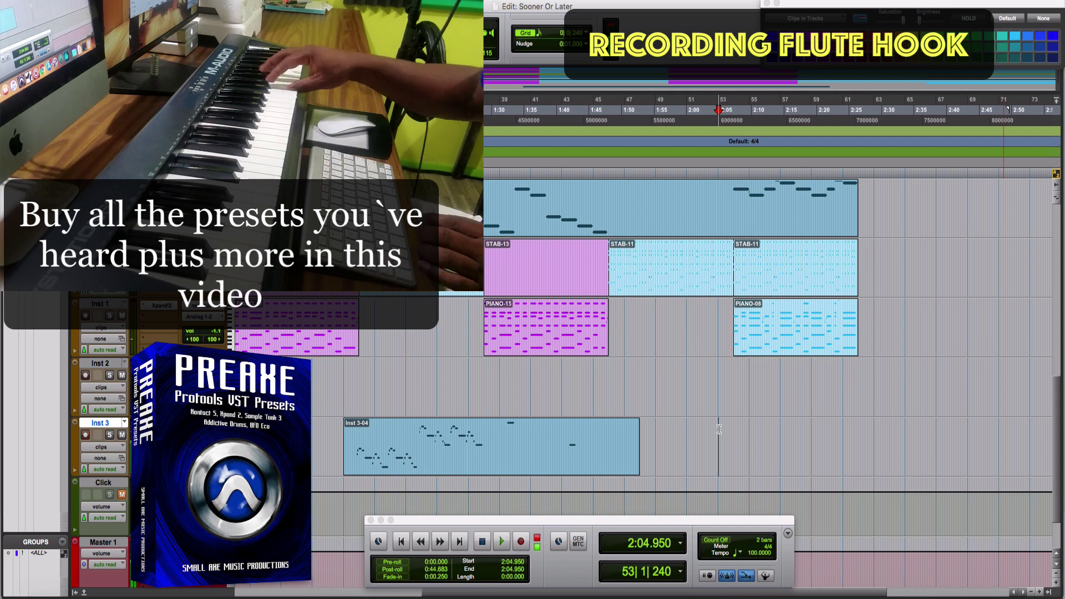
Record the flute hook on the Inst 3 track, starting from 2:04.950
key(super+space)
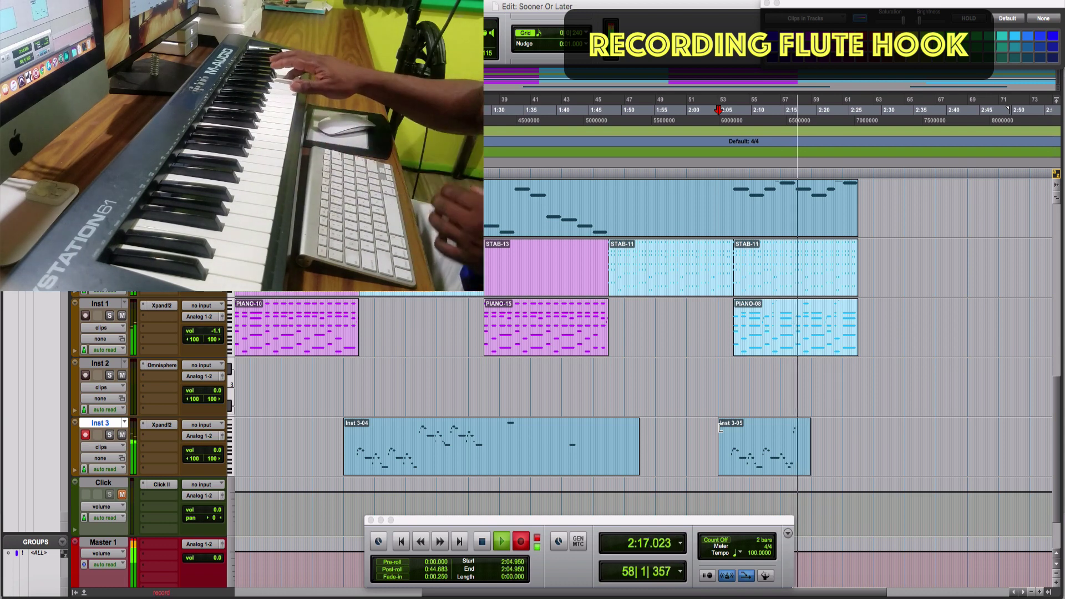
key(space)
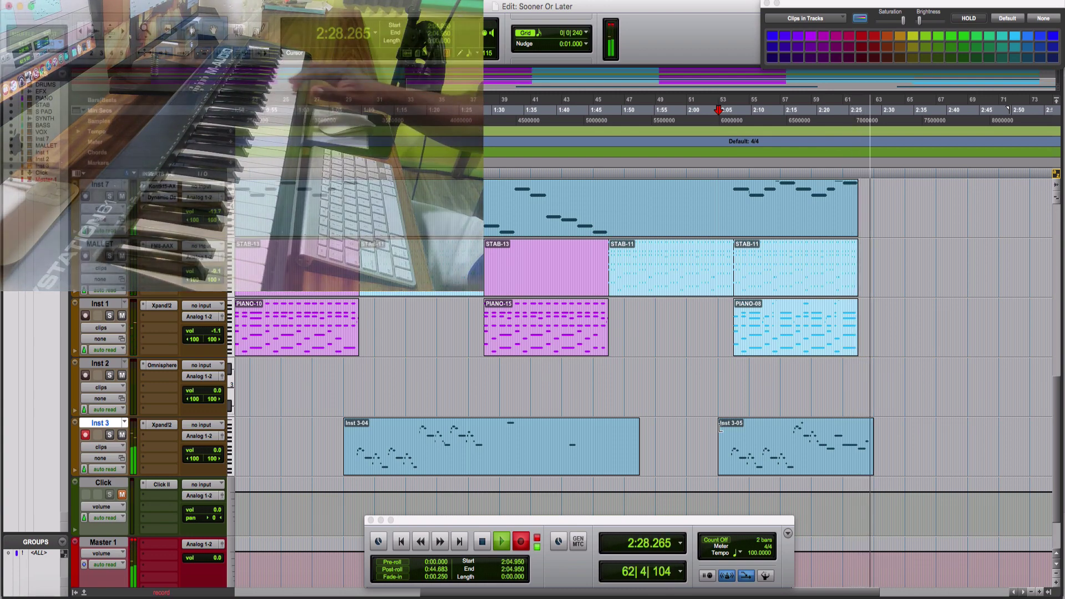
key(space)
Play back the flute hook from 2:22.950 and delete the excess on Inst 3 from 2:26.250 to 2:31.950
click(837, 439)
key(space)
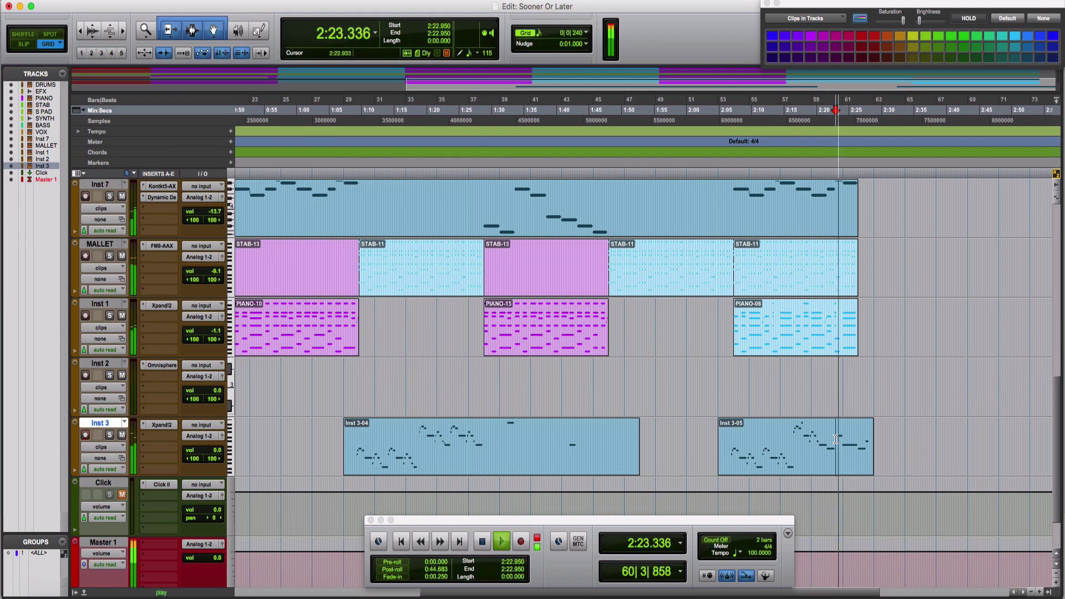
key(super+bracketright)
key(super+bracketright)
drag(728, 438, 880, 444)
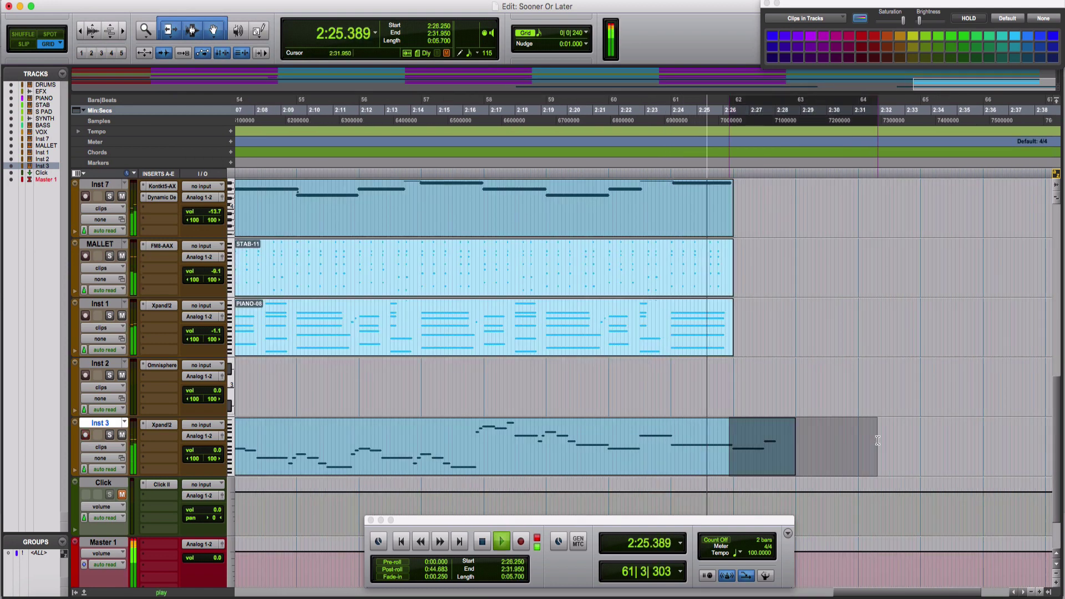
key(Delete)
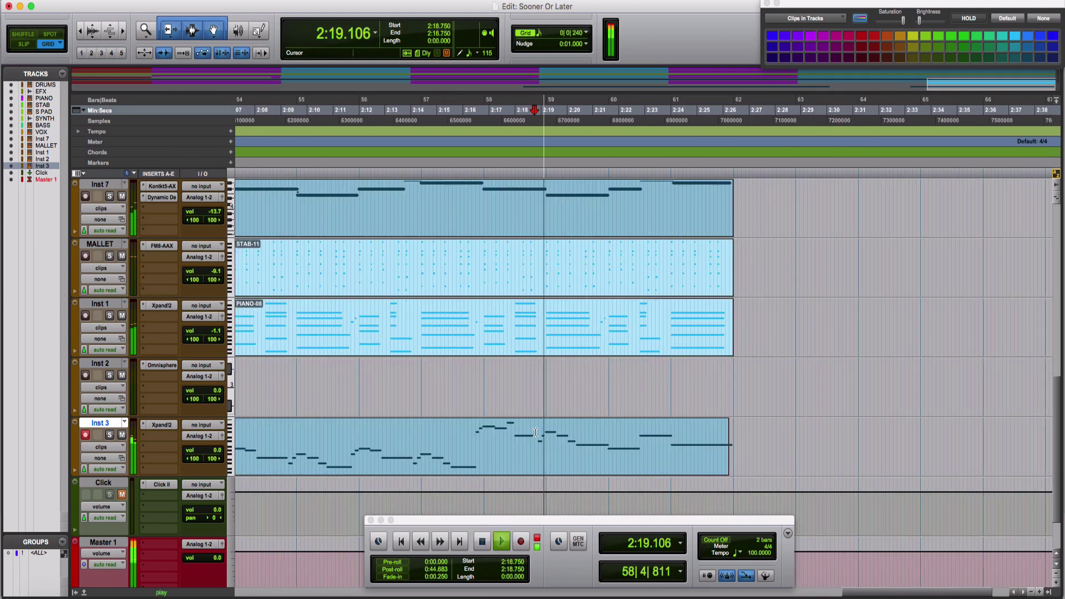
Duplicate the last 4.800 seconds of the flute hook on Inst 3 so the copy starts at 2:26.400
drag(609, 432, 735, 432)
key(super+d)
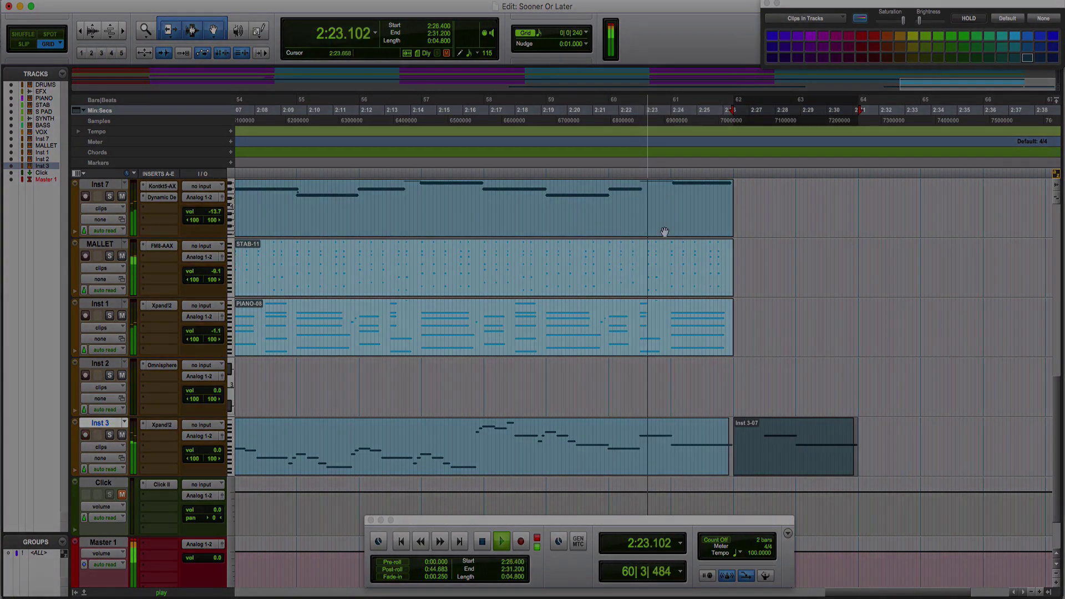